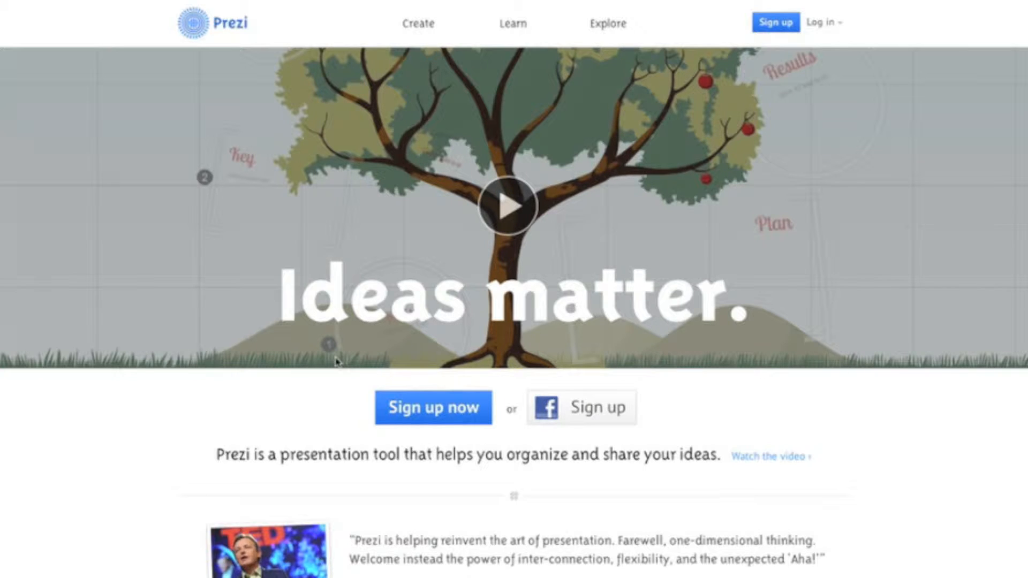
- Open the sign-up form for the free Public license and start on the first name
left_click(449, 419)
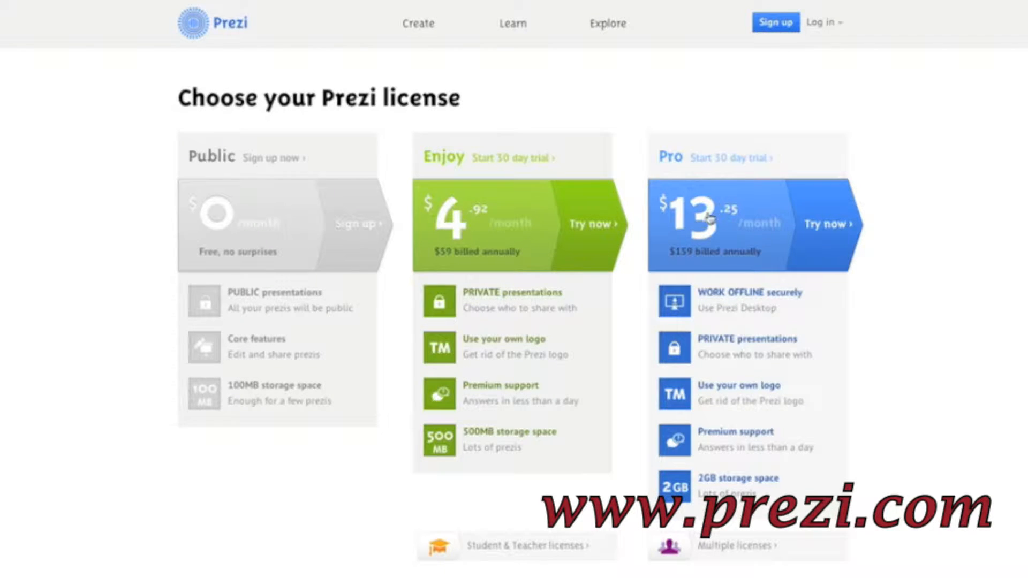
left_click(281, 214)
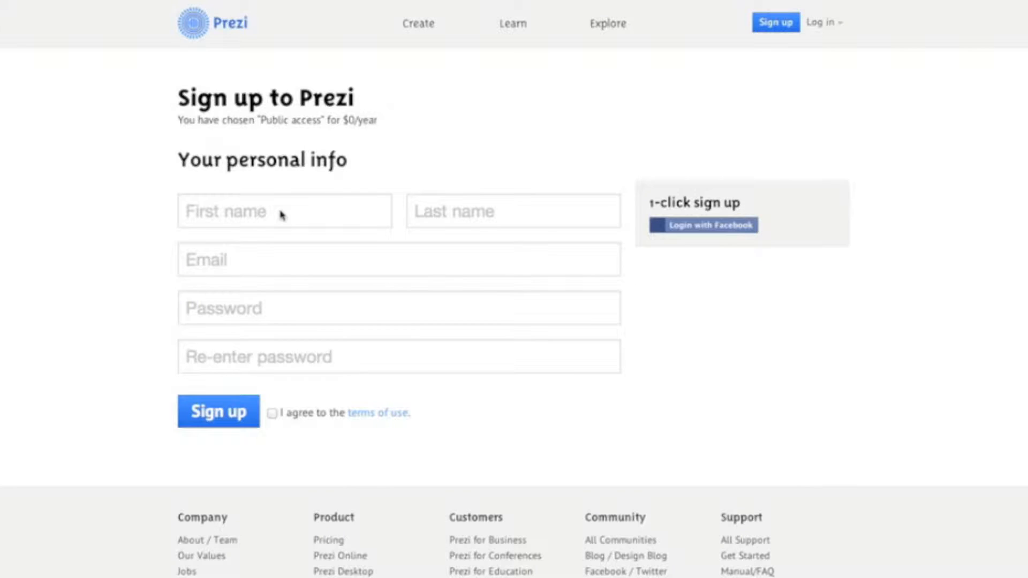
left_click(281, 211)
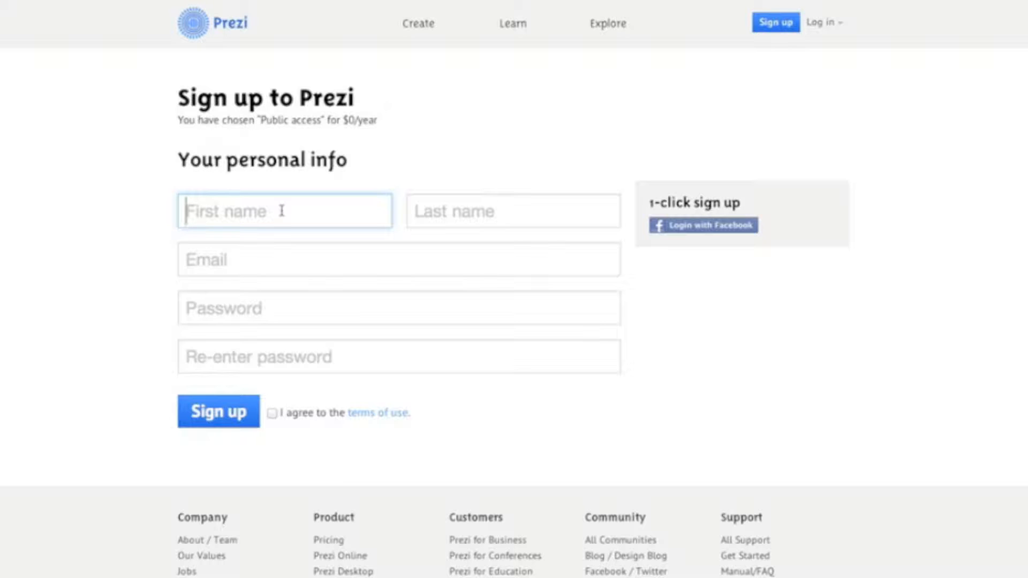
- Log in to the existing account and create a new prezi
left_click(832, 24)
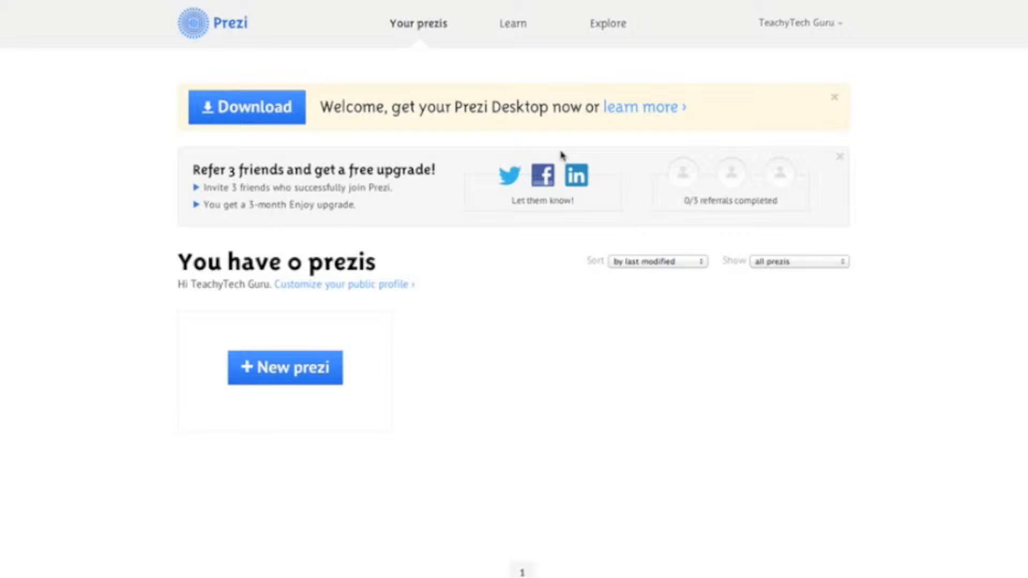
left_click(266, 369)
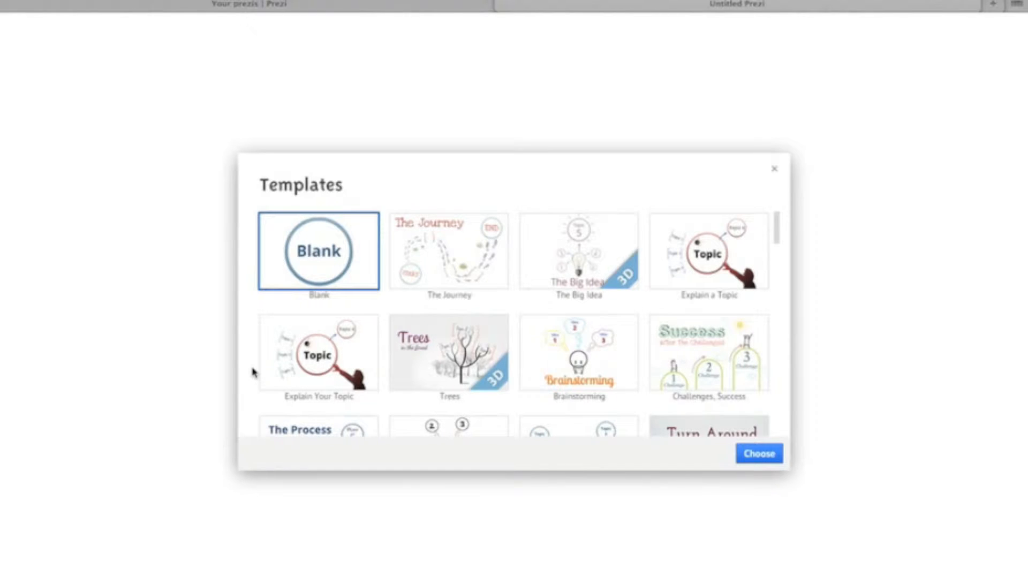
- Browse the available templates and choose the Way Forward 3D template for the new prezi
scroll(458, 365, "down", 10)
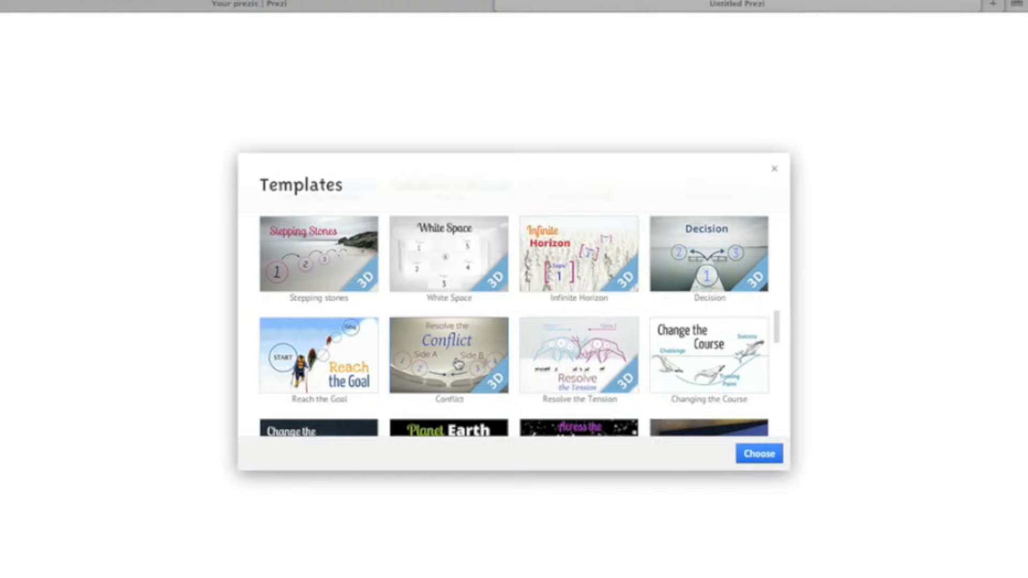
scroll(458, 365, "down", 10)
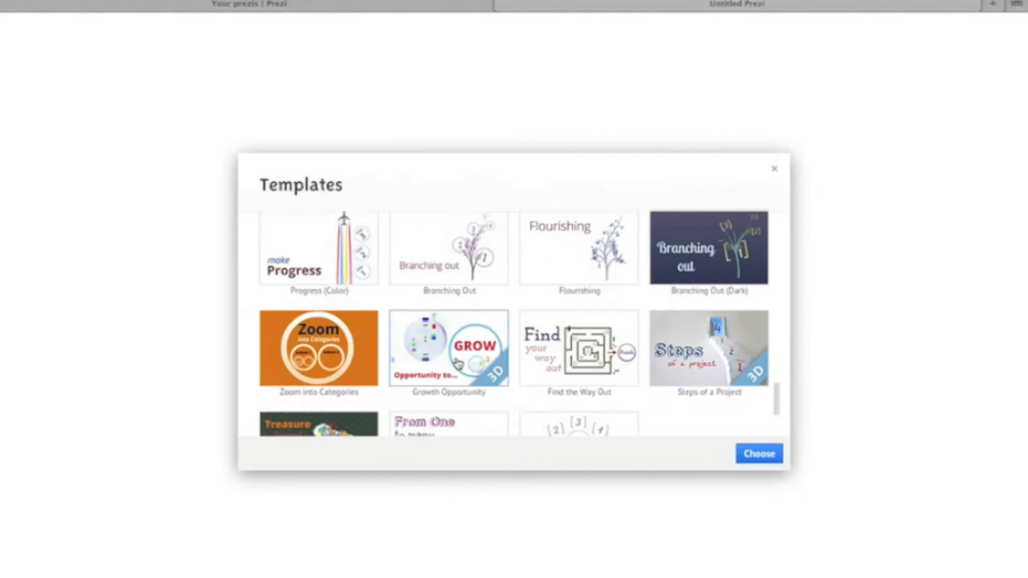
scroll(459, 365, "down", 10)
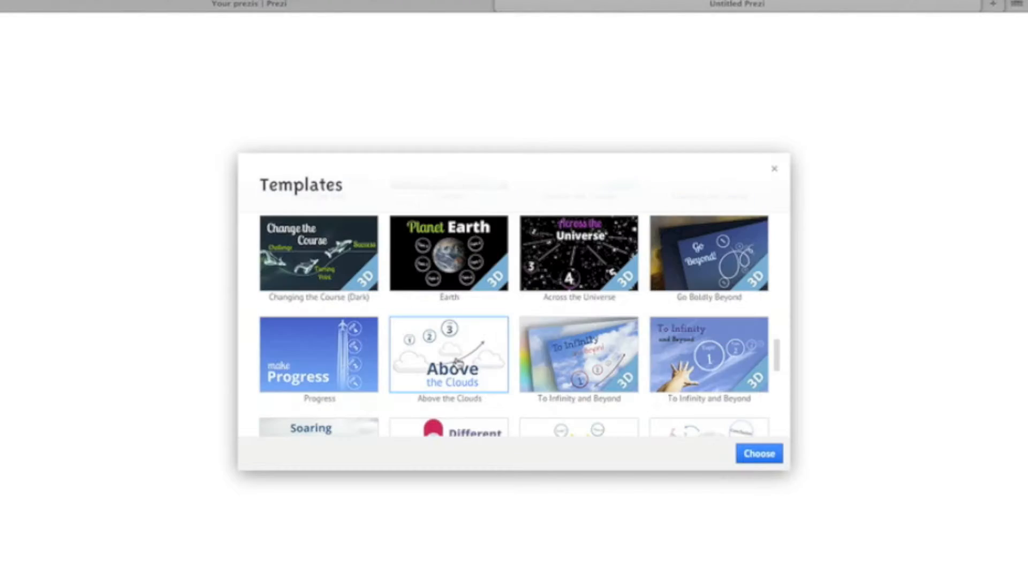
scroll(456, 363, "up", 8)
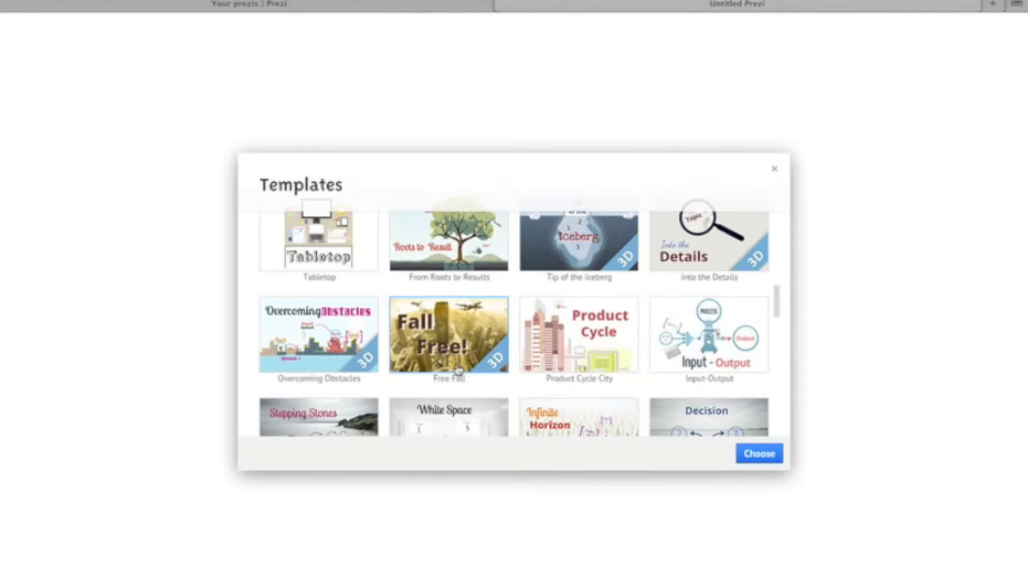
scroll(445, 363, "up", 6)
scroll(446, 362, "down", 2)
left_click(348, 327)
left_click(348, 326)
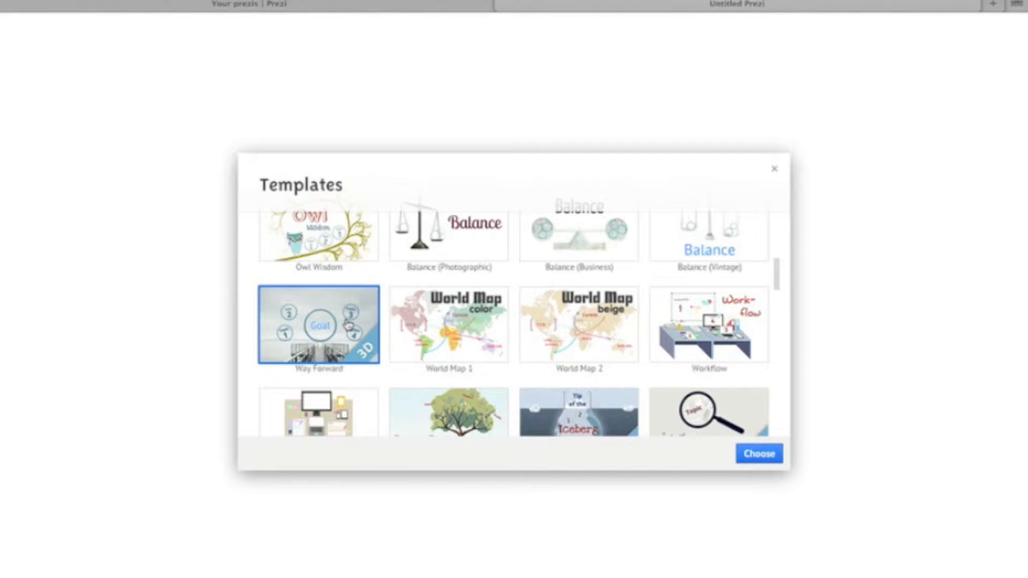
left_click(757, 456)
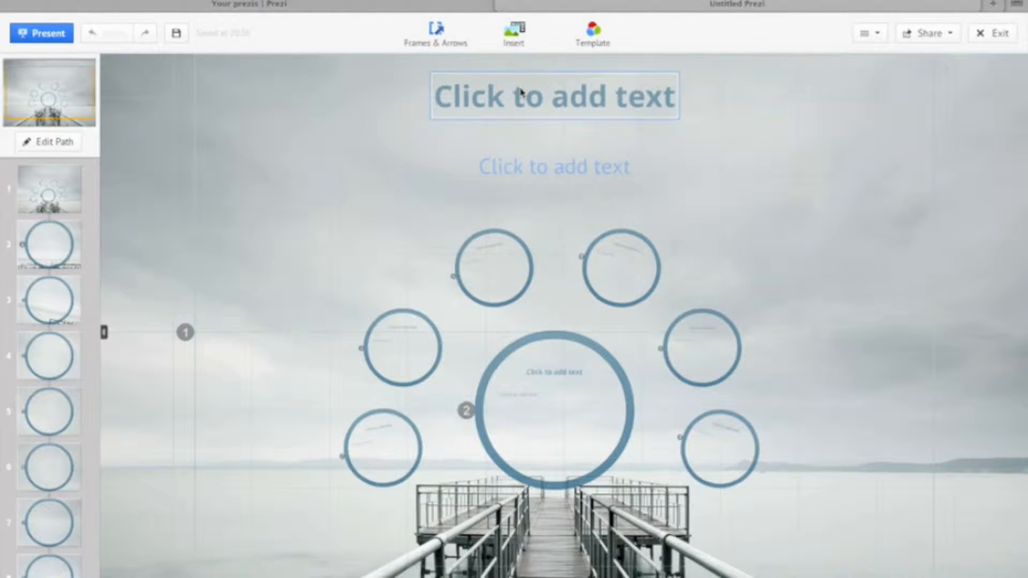
- Enter "Better Study Habits and Grades" as the presentation's main title and centre it above the circles
left_click(520, 92)
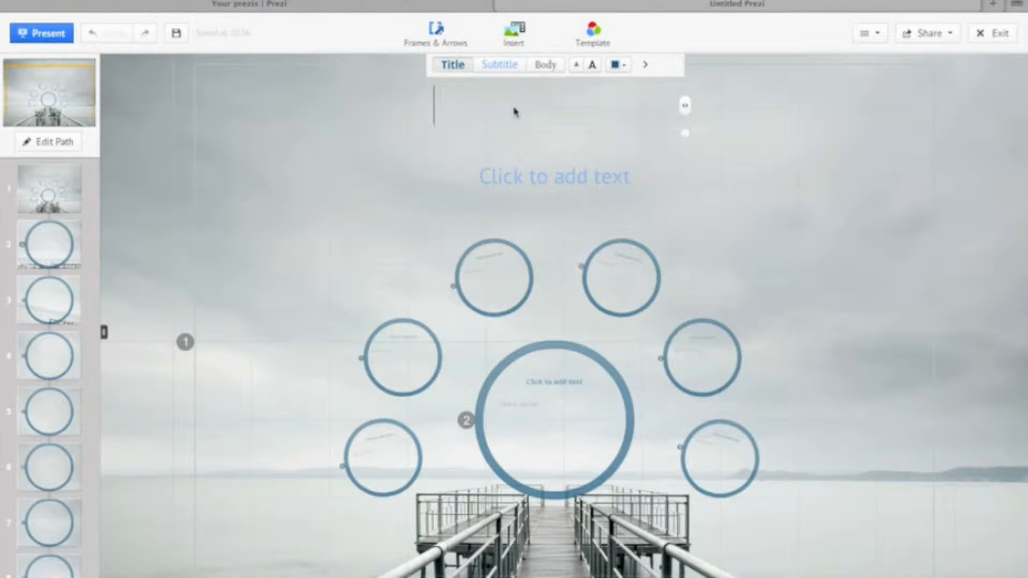
type("Better Study")
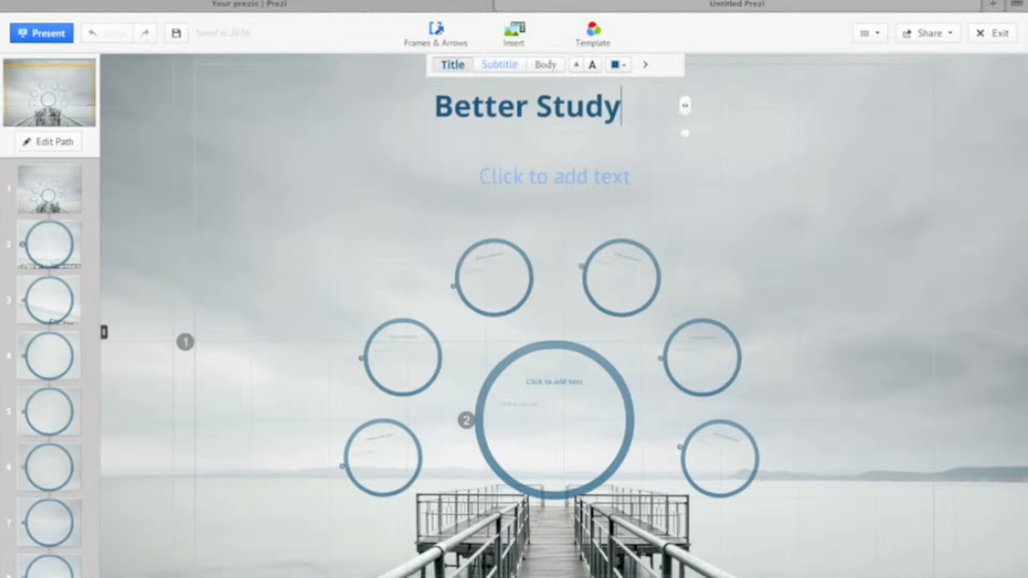
type(" Habits and Grades")
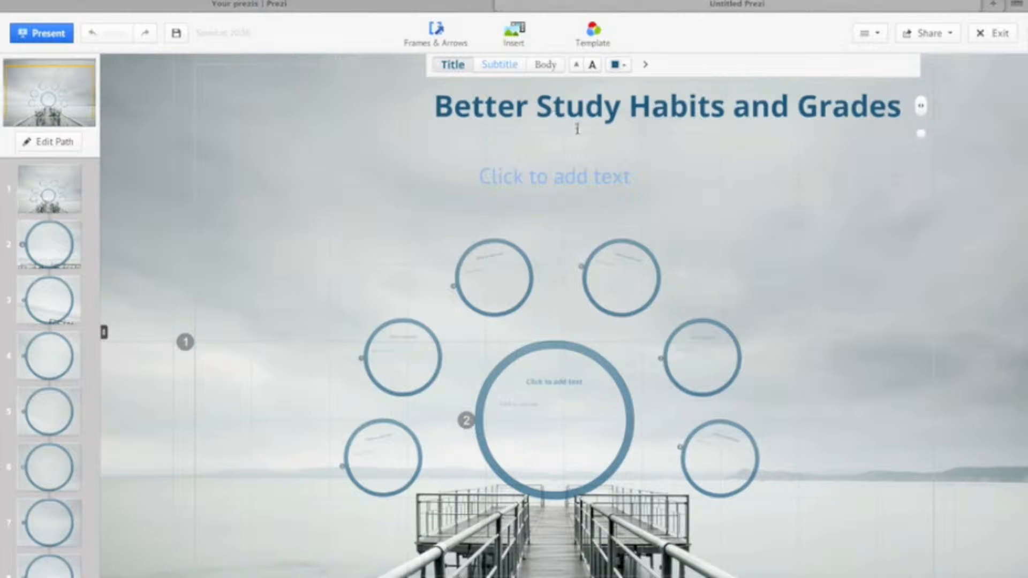
left_click(743, 136)
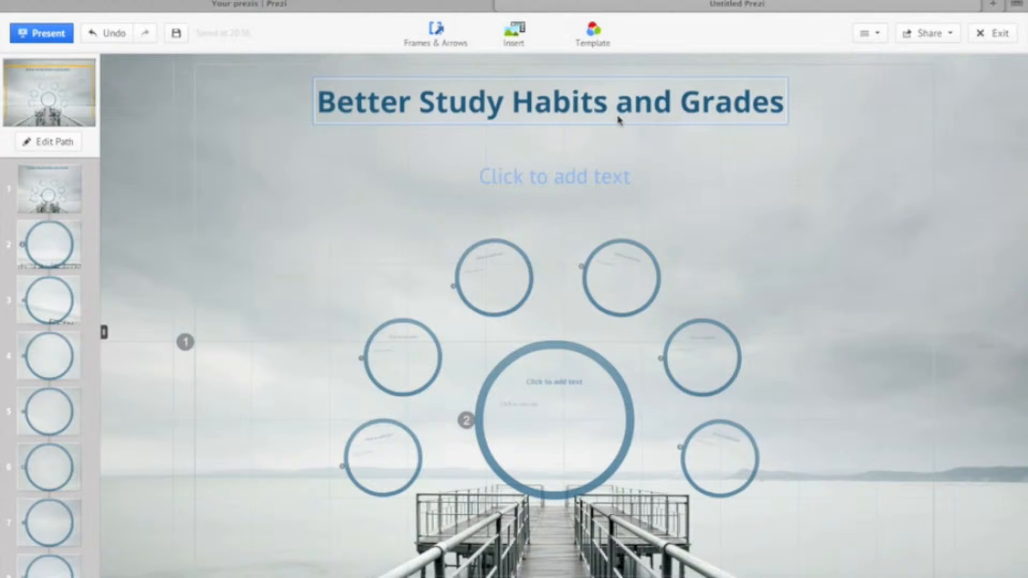
- Enter "By: Teachy Tech Guru" in the text placeholder beneath the main title
left_click(575, 182)
type("By: Te")
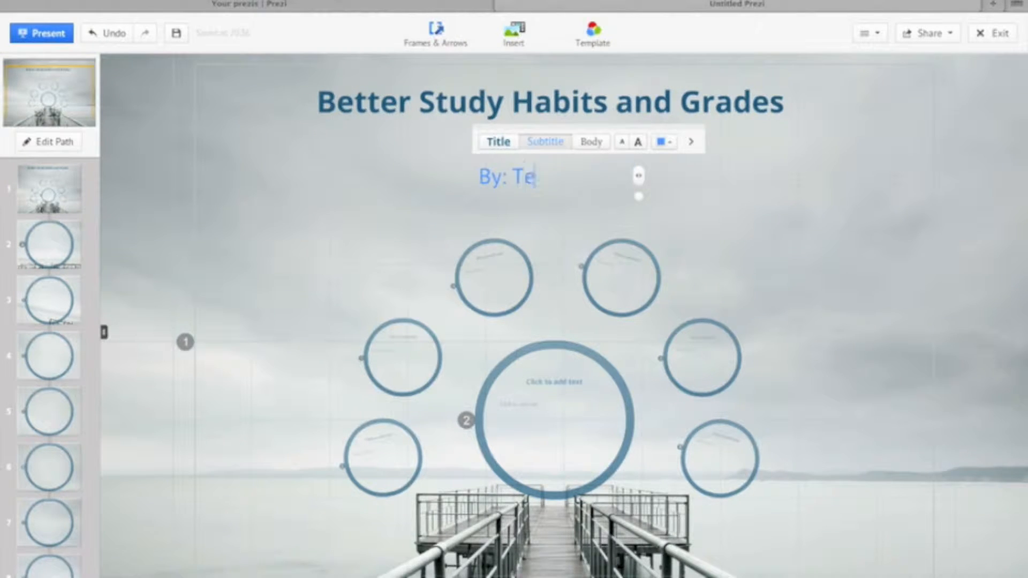
type("achy Tech ")
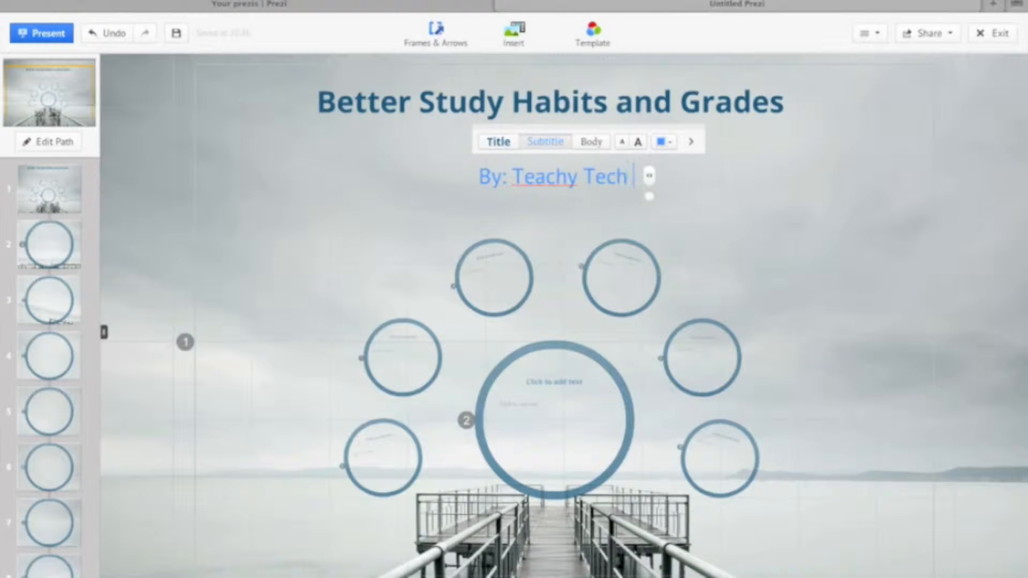
type("Guru")
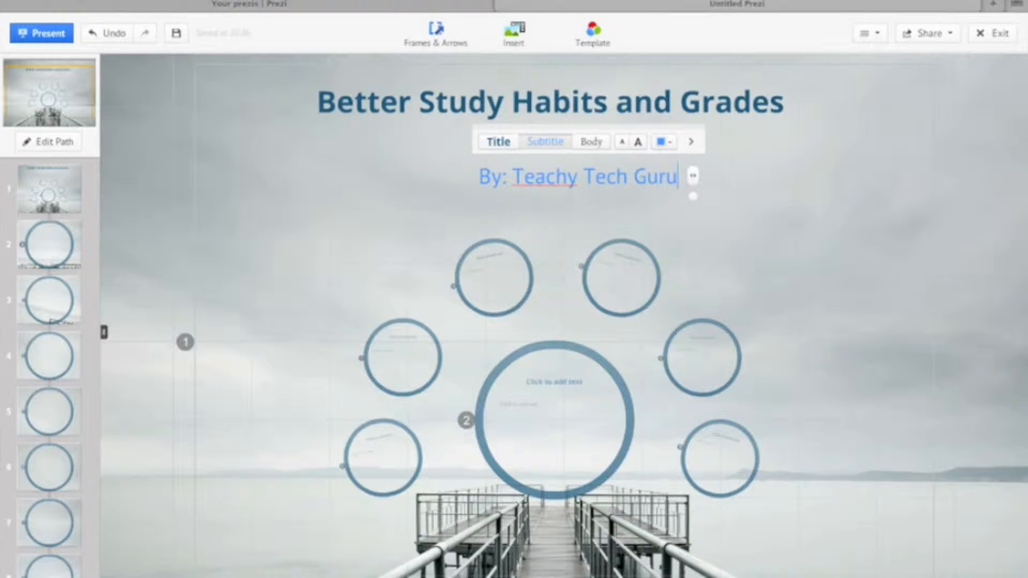
- Try the Body and Title text styles on the byline and return it to the Subtitle style
left_click(592, 142)
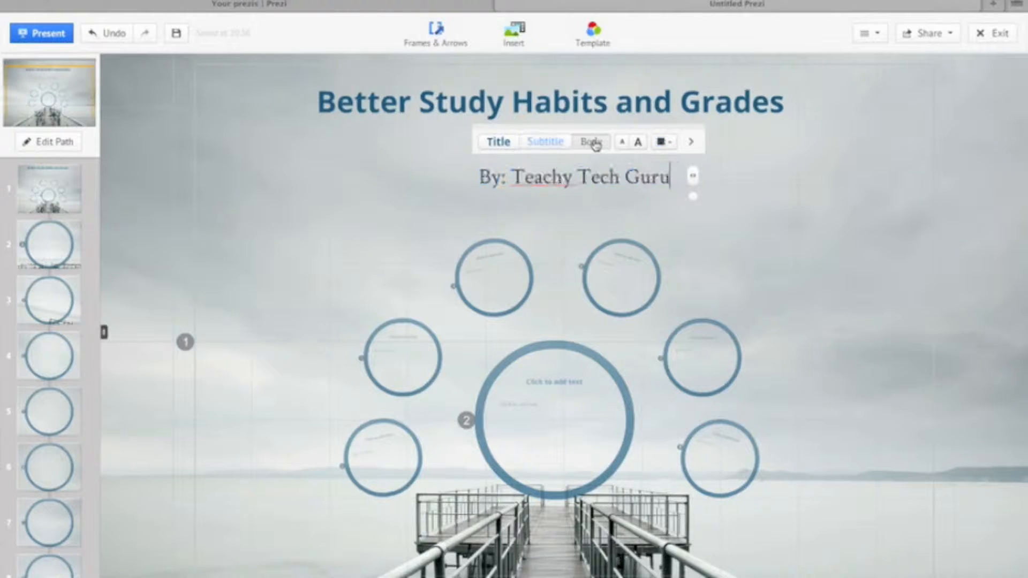
left_click(490, 148)
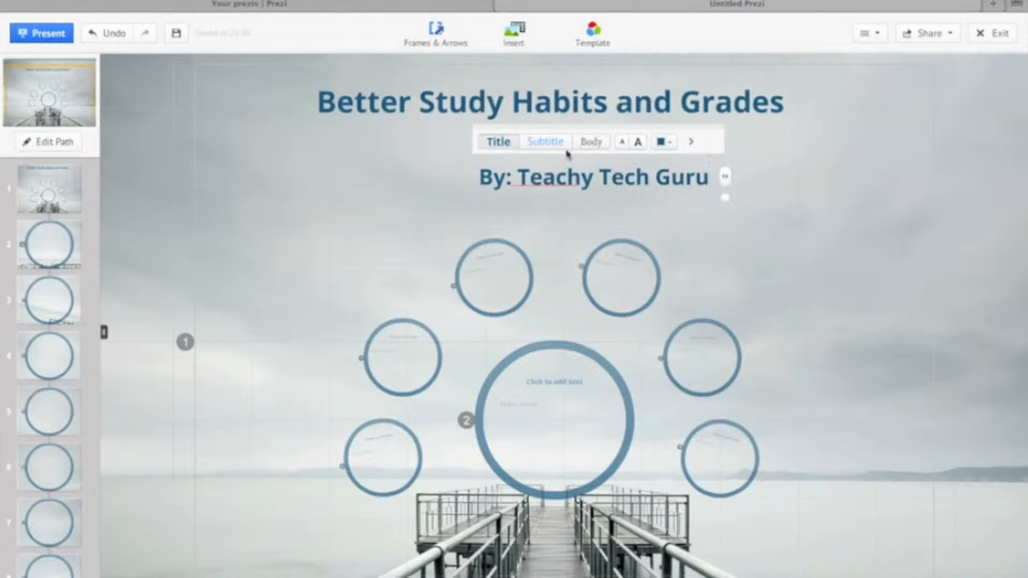
left_click(545, 144)
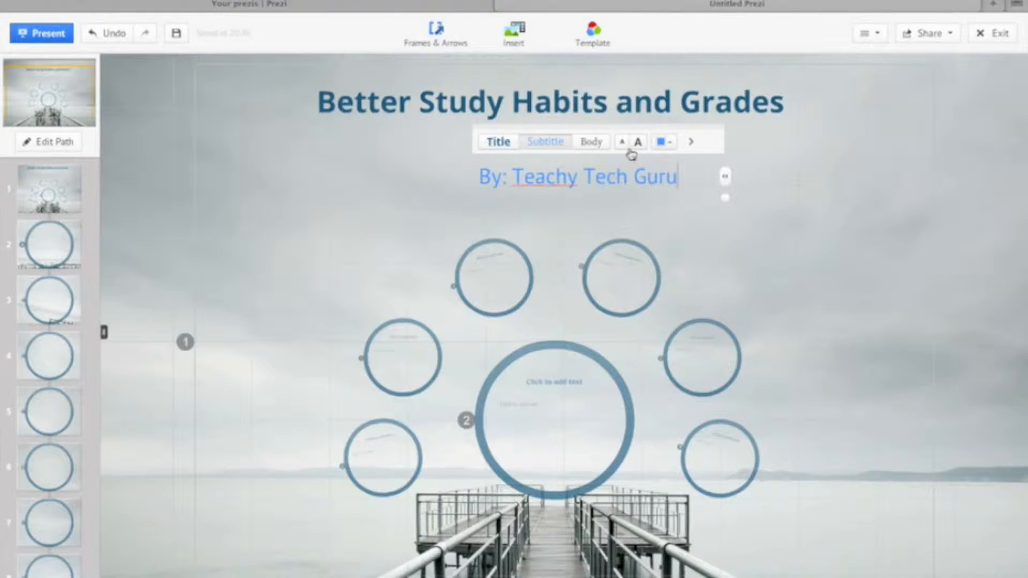
- Move the byline up and to the left so it sits centred just beneath the main title
left_click_drag(705, 135, 663, 113)
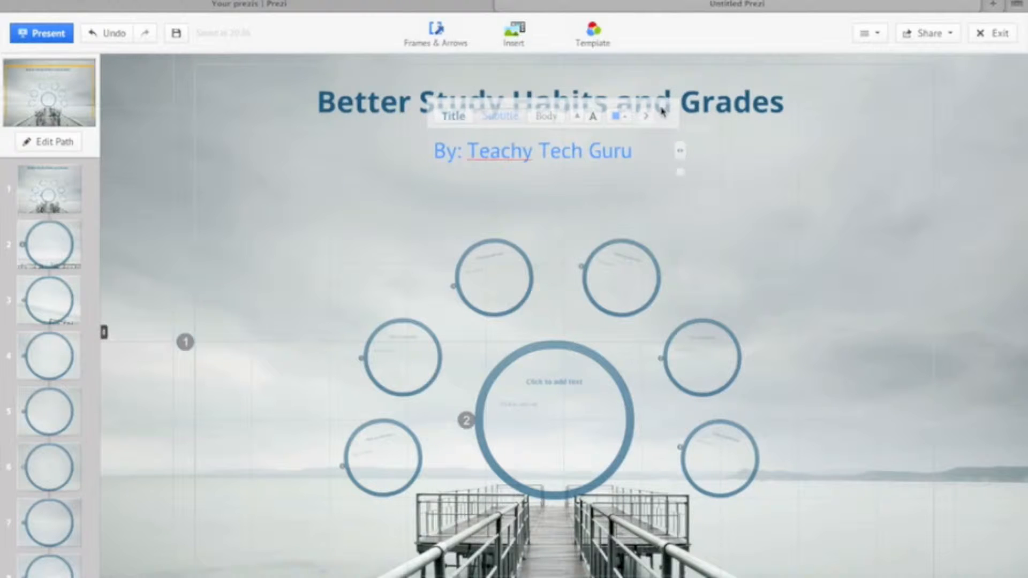
left_click(755, 221)
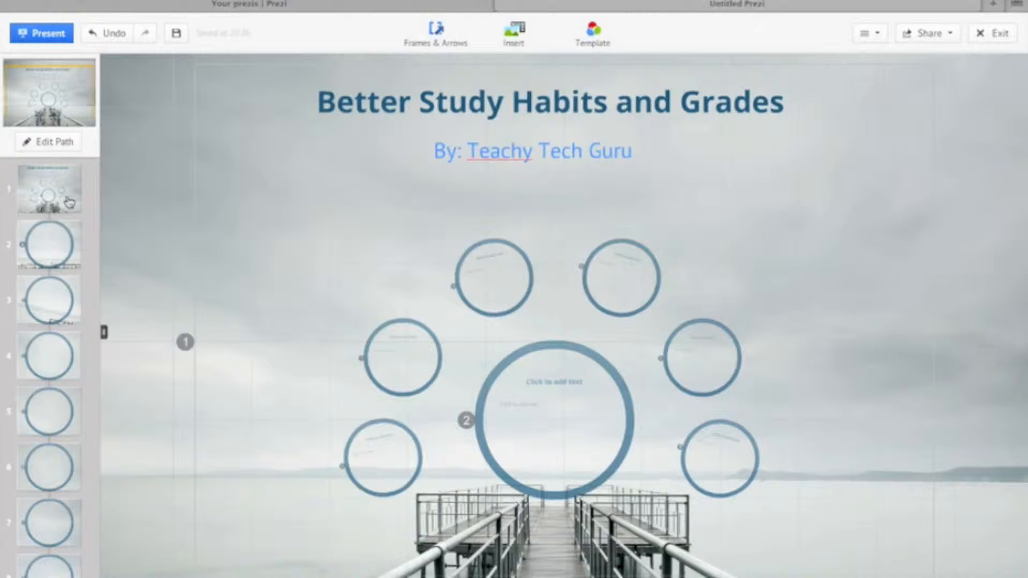
- Go to the second path point and enter "Step 1:" as the heading of the large central circle
left_click(47, 262)
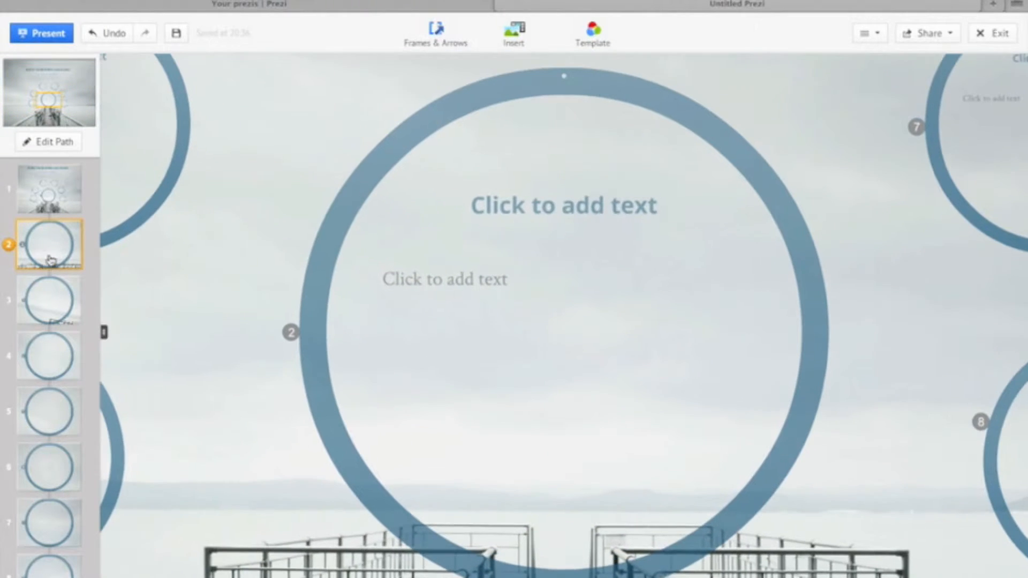
left_click(529, 201)
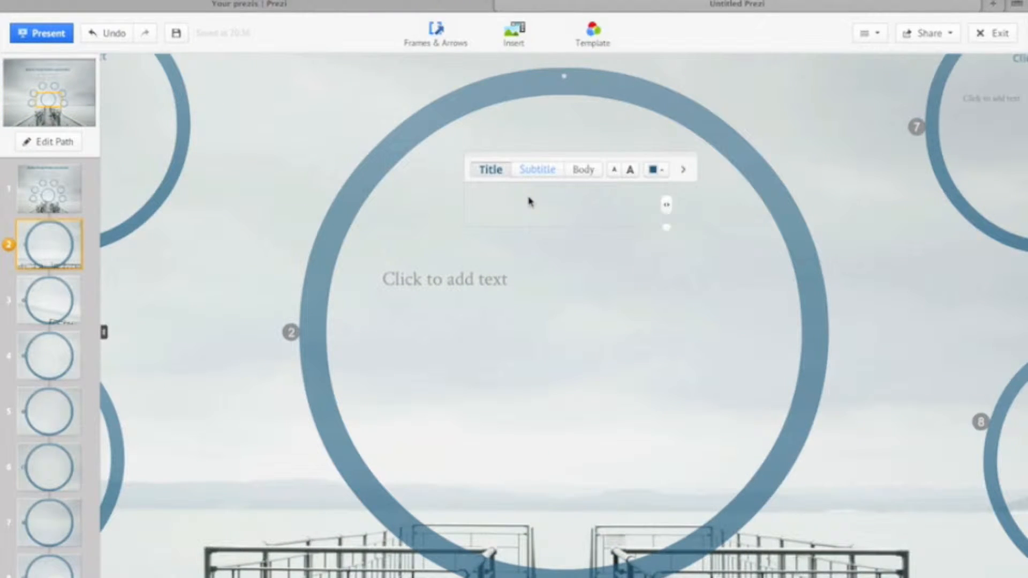
type("PL")
key("BackSpace")
type("la")
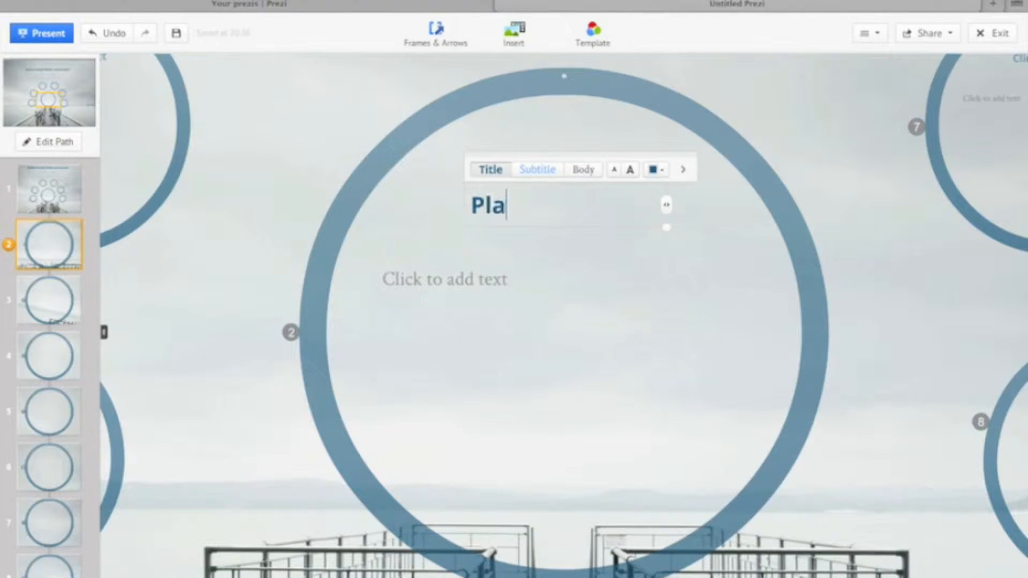
key("BackSpace")
type("n 1")
key("BackSpace")
key("BackSpace")
key("BackSpace")
key("BackSpace")
key("BackSpace")
key("BackSpace")
type("Step 1:")
- Enter "Prioritize your homework!" as the text under the Step 1 heading and give it the Subtitle style
left_click(446, 277)
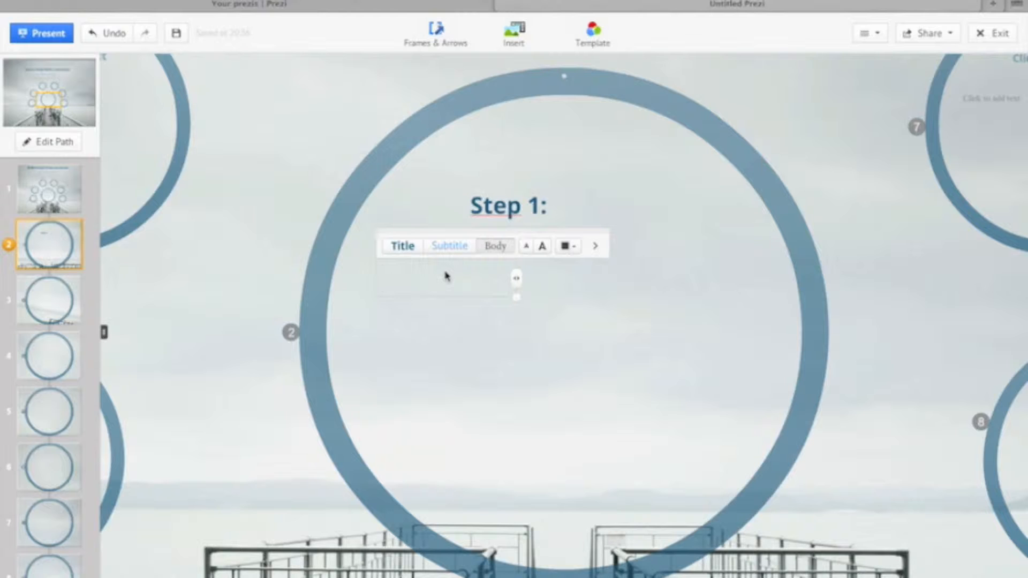
type("Prioriti")
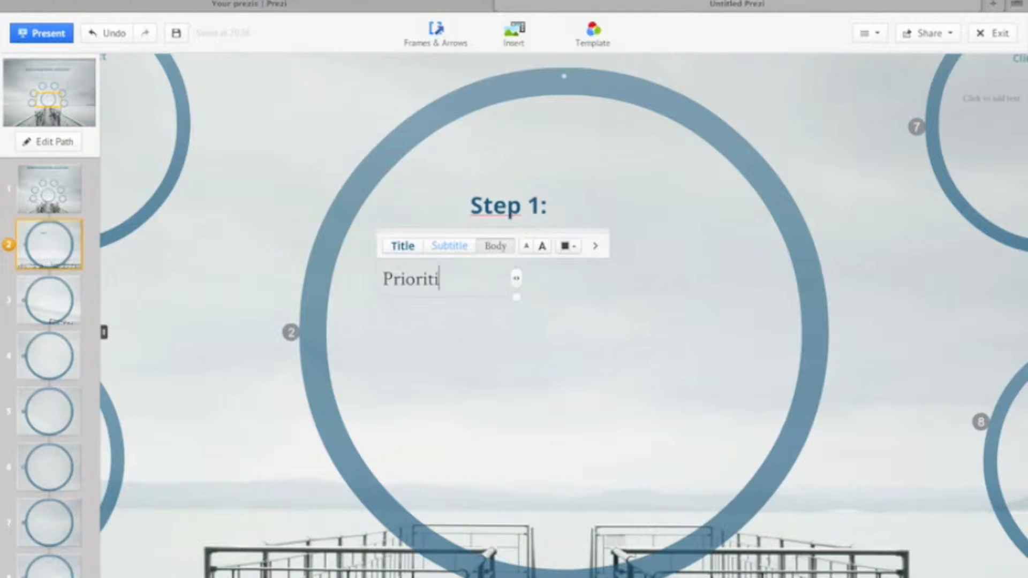
type("ze you")
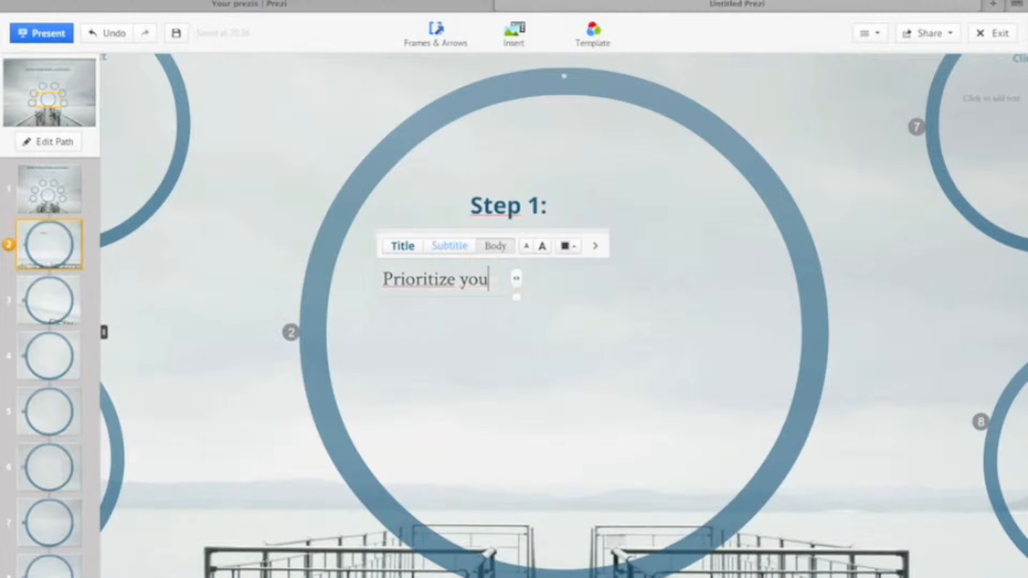
type("r homework!")
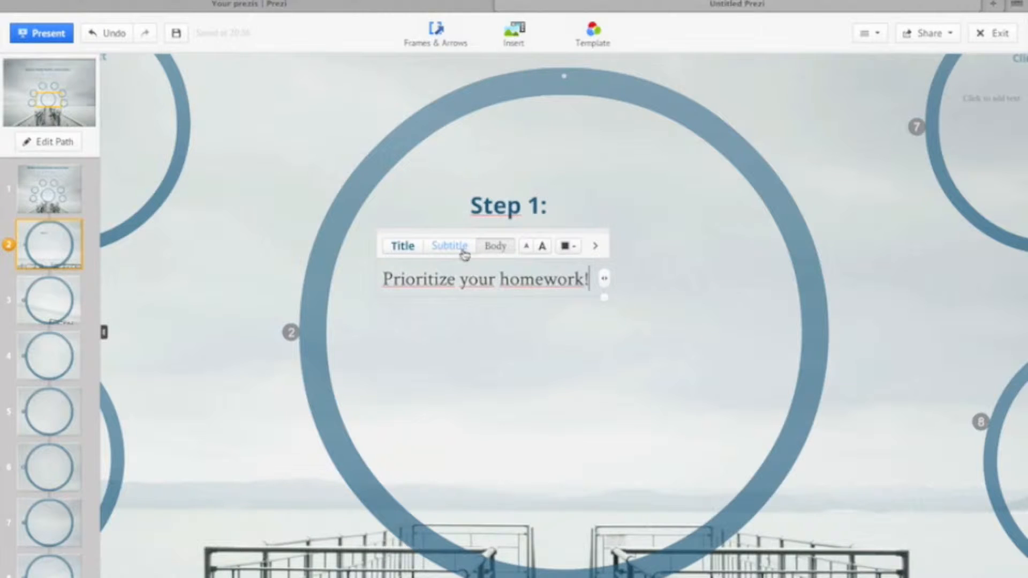
left_click(452, 249)
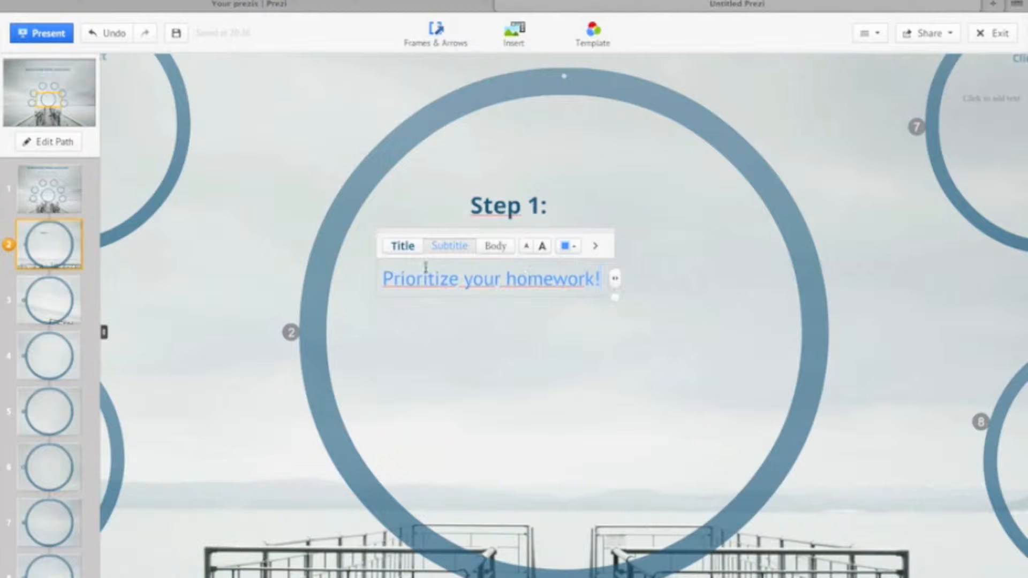
- Present the prezi in full screen from the first path point, allowing keyboard controls, and advance to the Step 1 circle
left_click(55, 198)
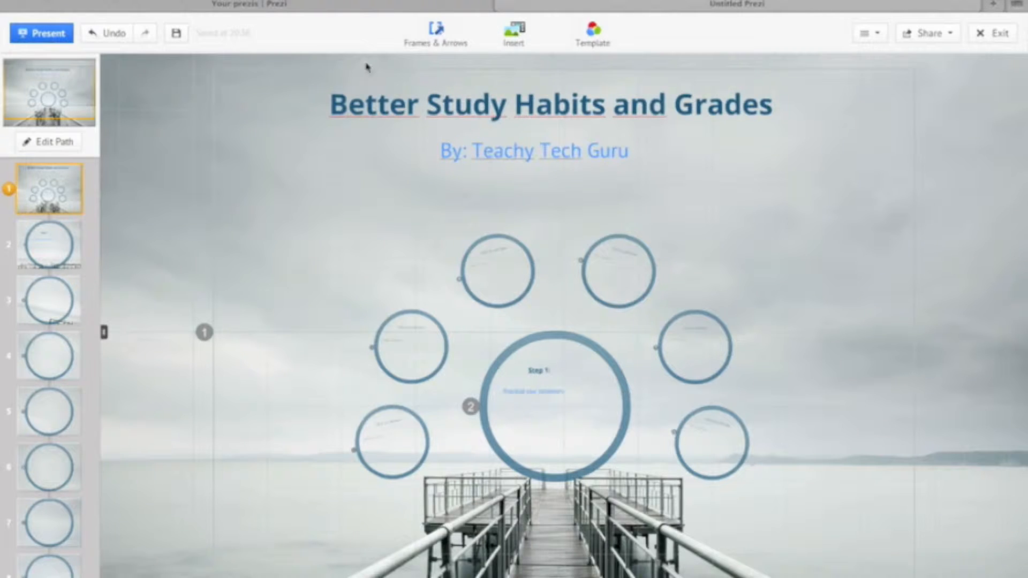
left_click(48, 35)
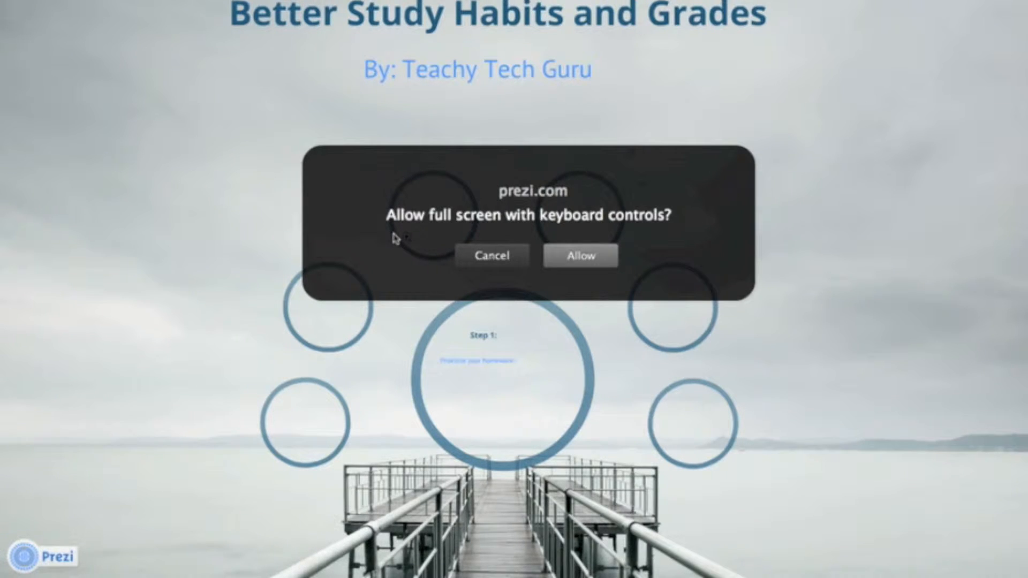
left_click(581, 256)
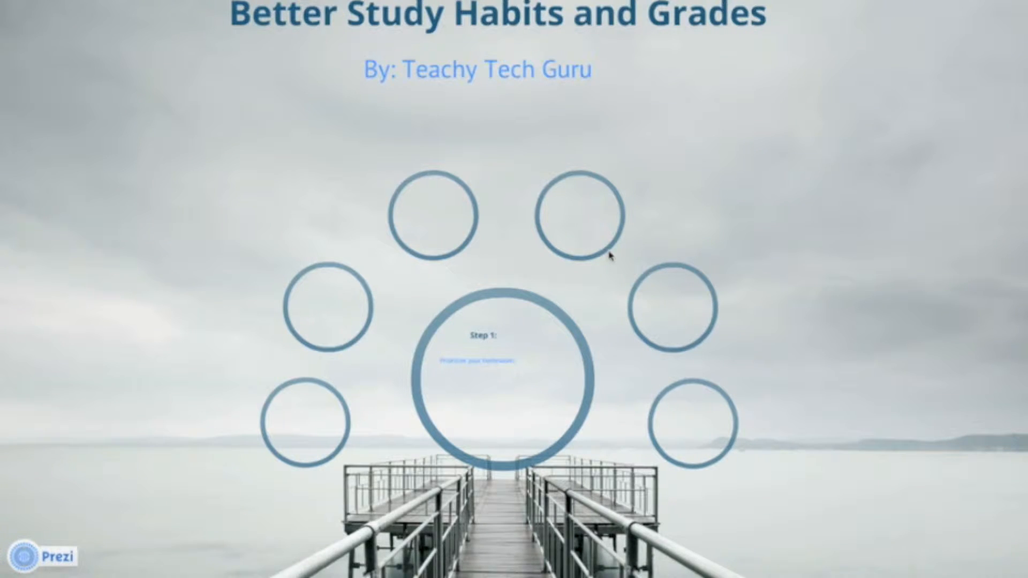
key("Right")
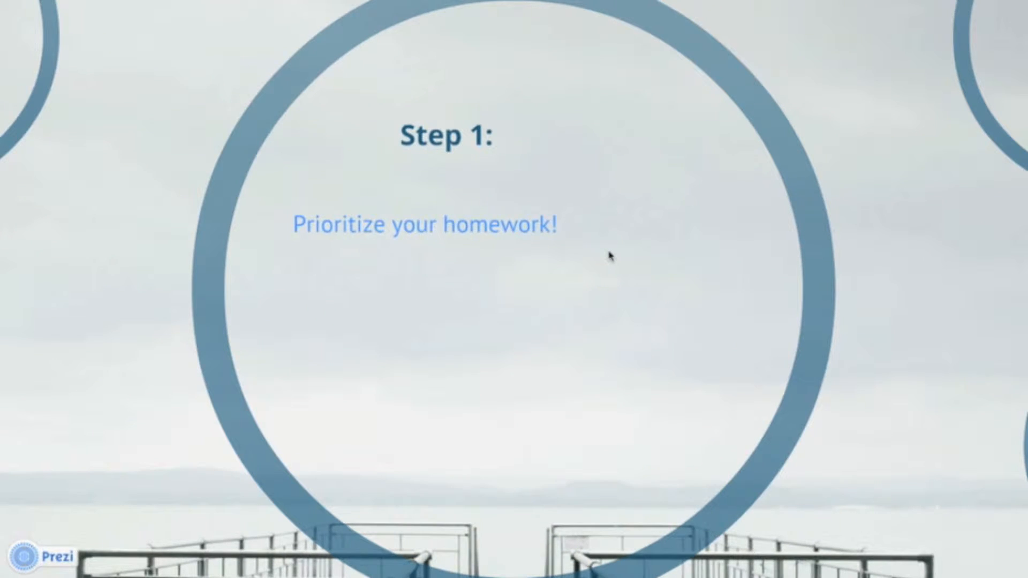
- Leave the full-screen presentation, go to the third path point and enter "Step 2:" as its circle's heading
key("Escape")
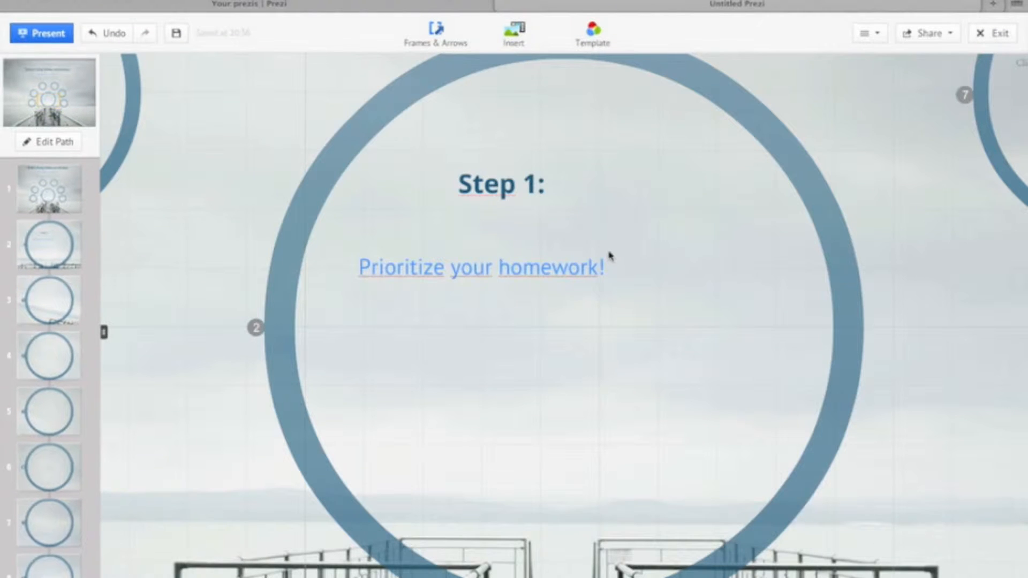
left_click(64, 299)
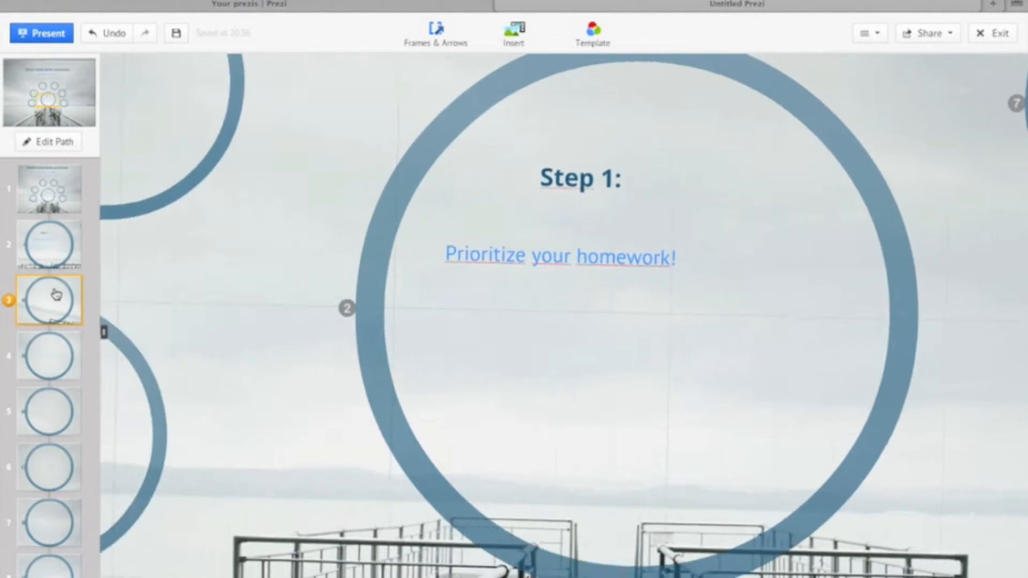
left_click(496, 194)
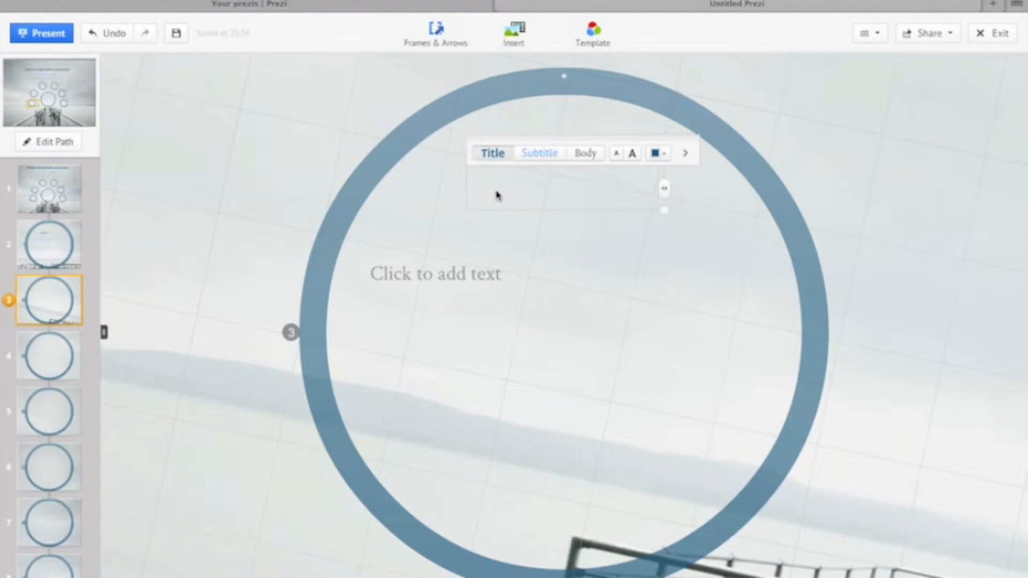
type("Step 2:")
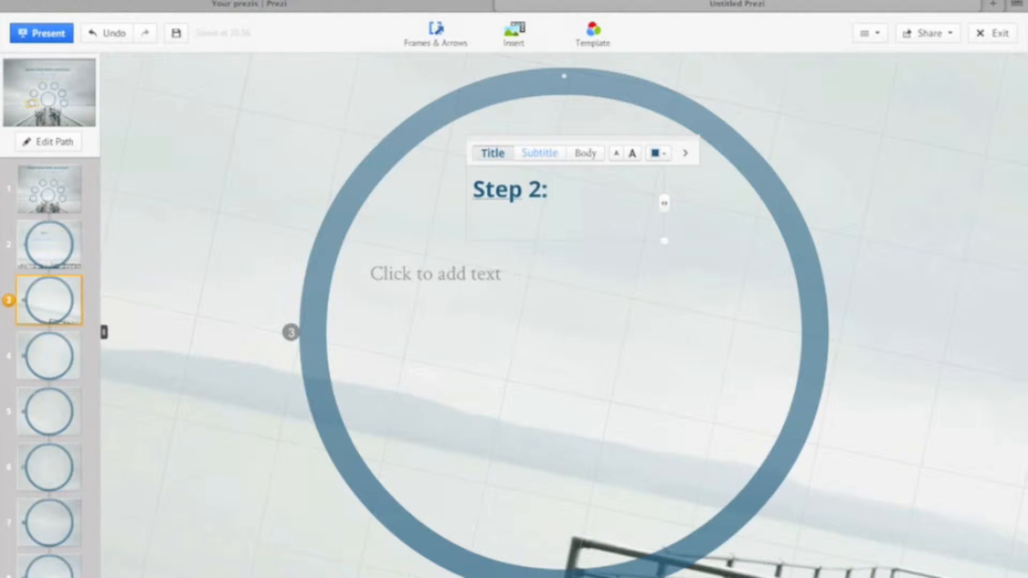
left_click(489, 229)
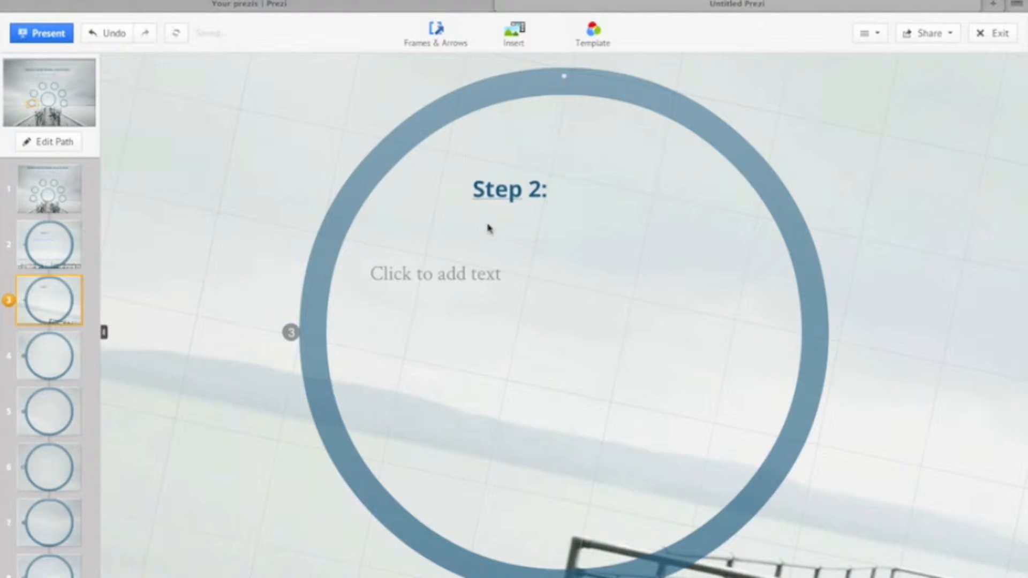
- Enter "Have a good night's sleep or some sort of a sleep schedule to fufill your sleeping needs." below and shrink it to fit the circle
left_click(466, 274)
type("Have a")
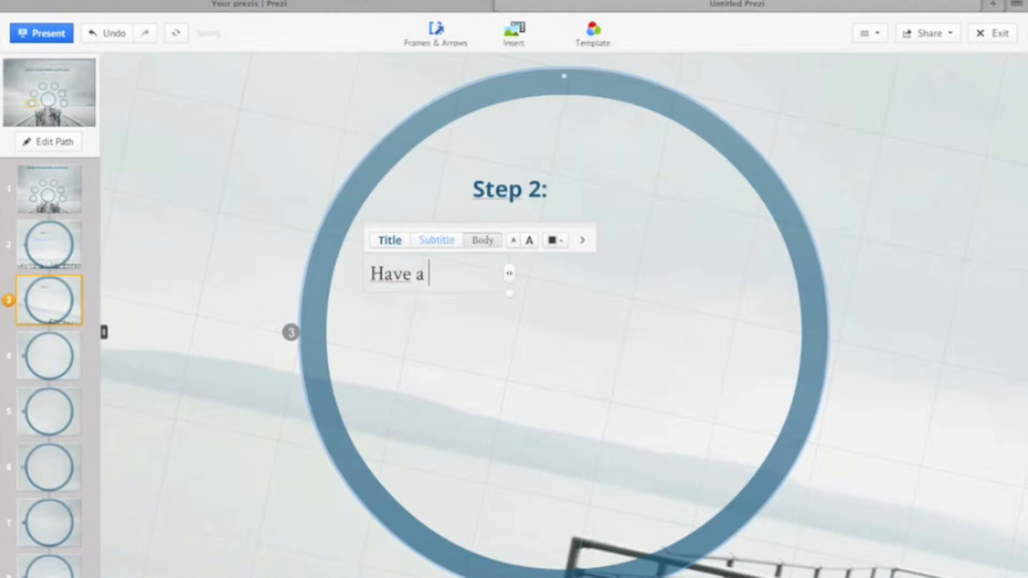
type(" good ni")
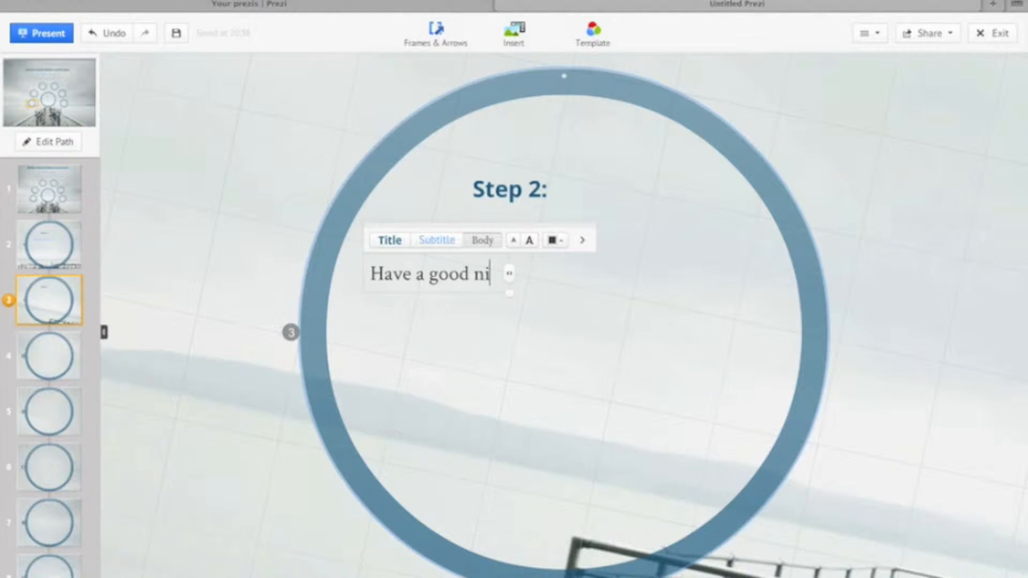
type("ght's sle")
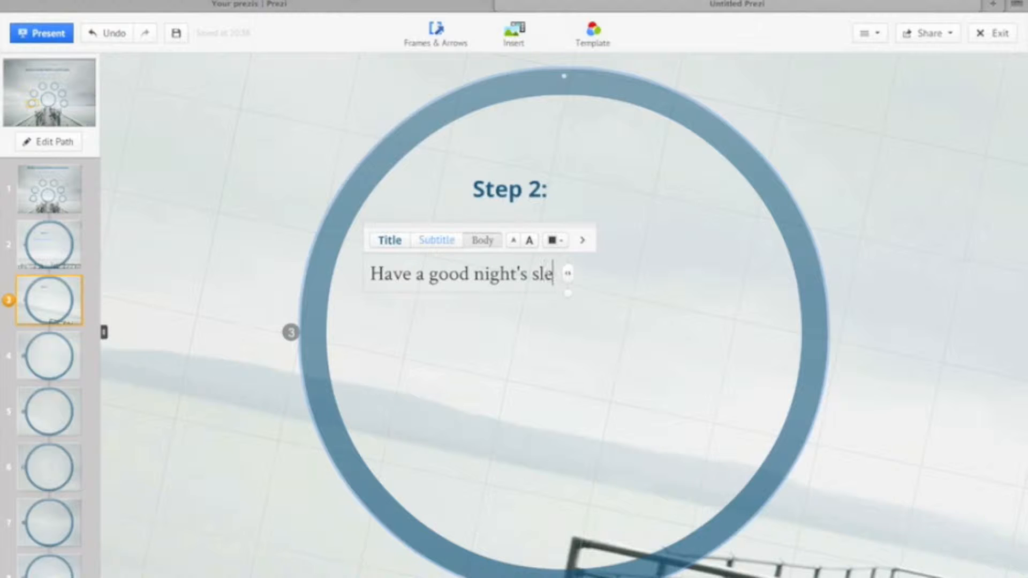
type("ep or some ")
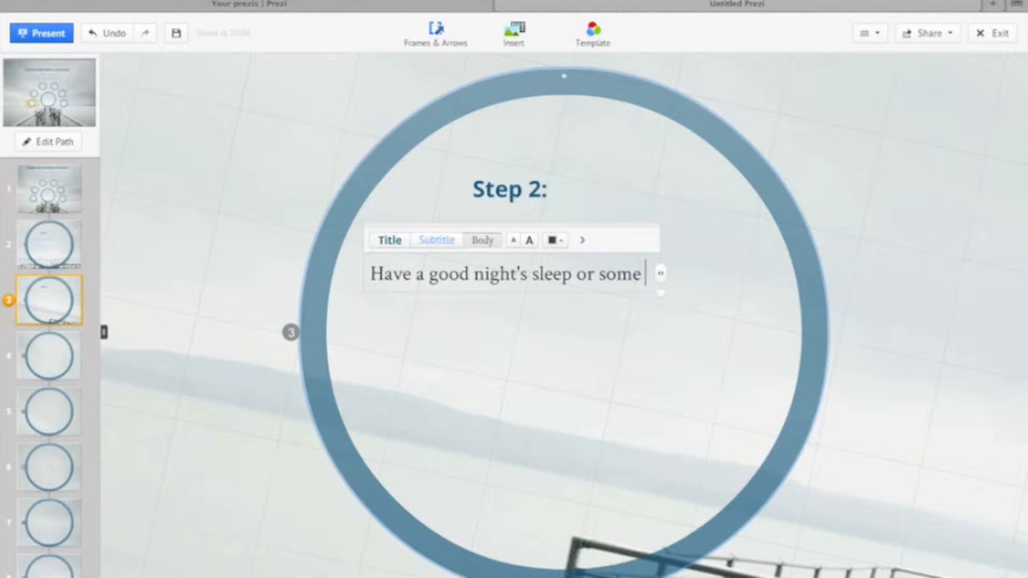
type("sort of a sleep sche")
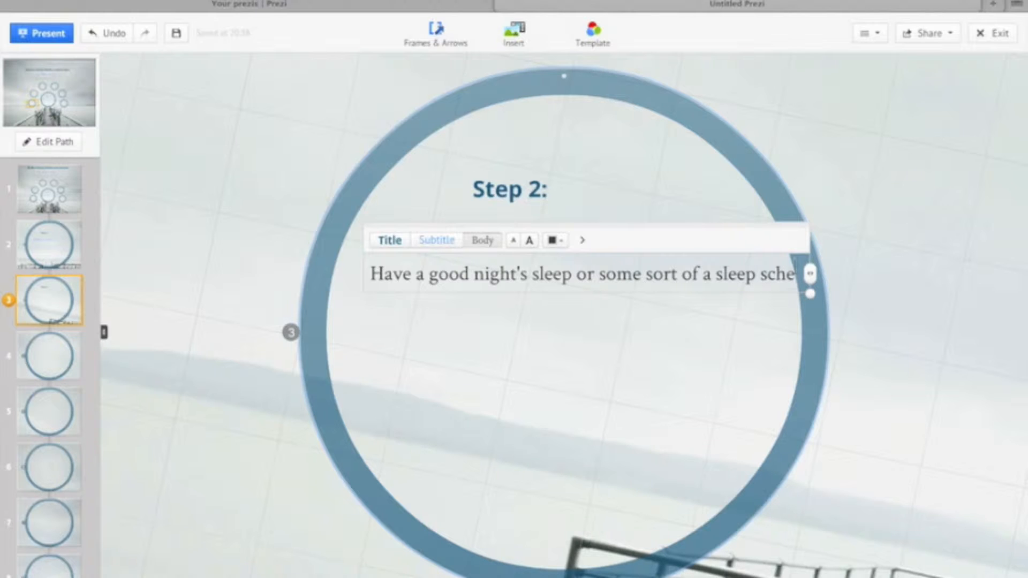
type("dule to ")
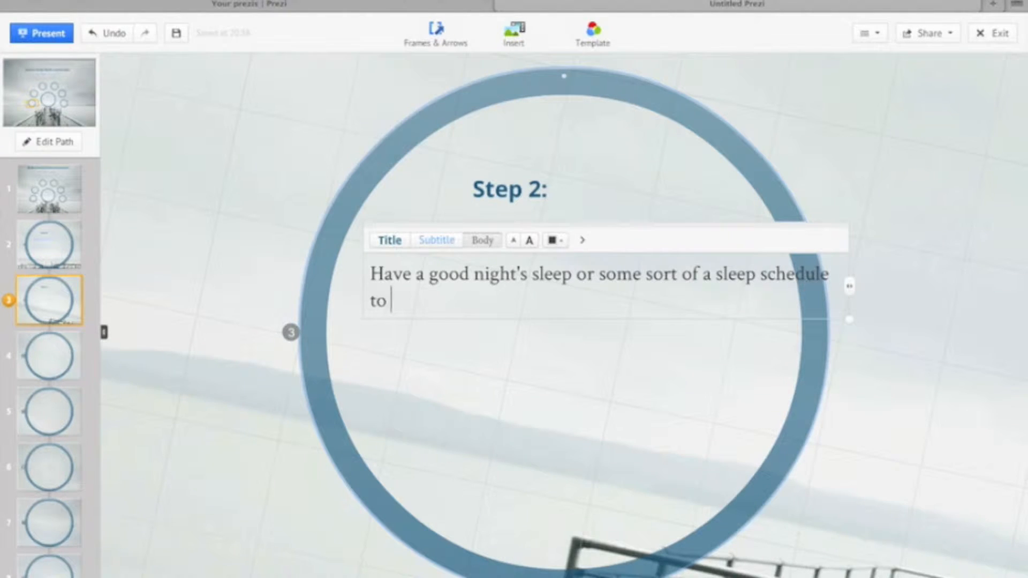
type("fufill ")
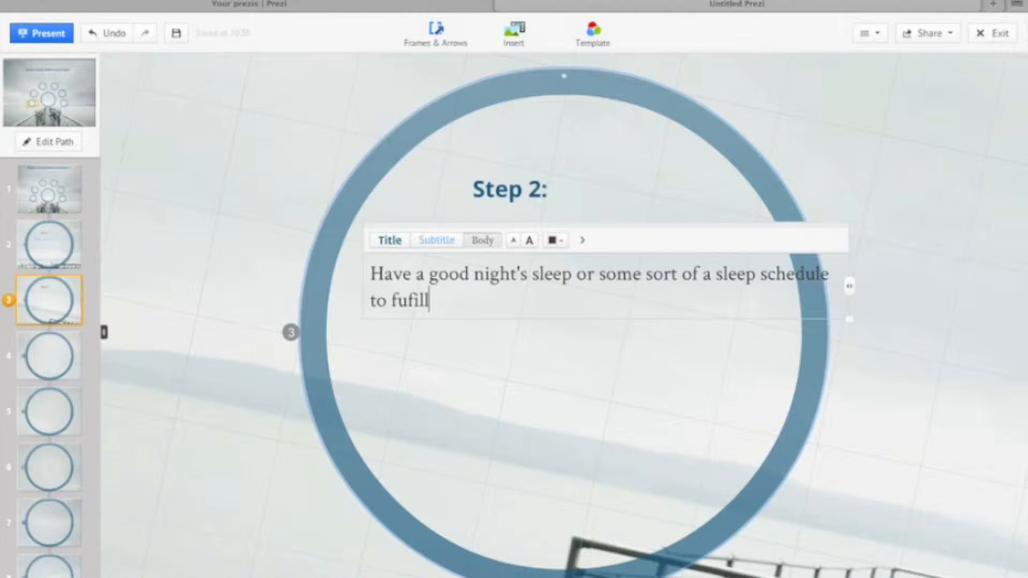
type("youere")
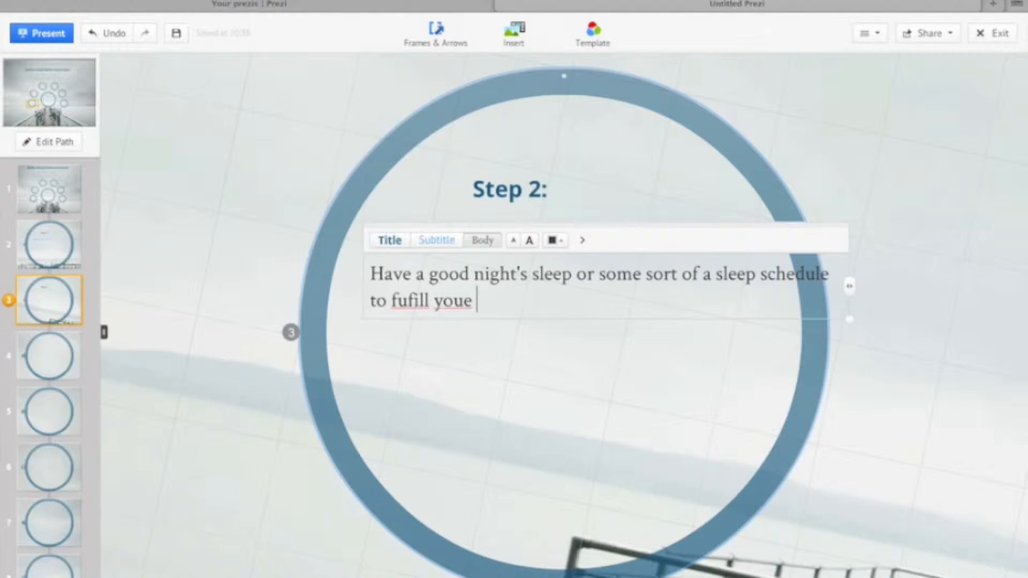
key("BackSpace")
key("BackSpace")
key("BackSpace")
type("r slep")
key("BackSpace")
type("eping ")
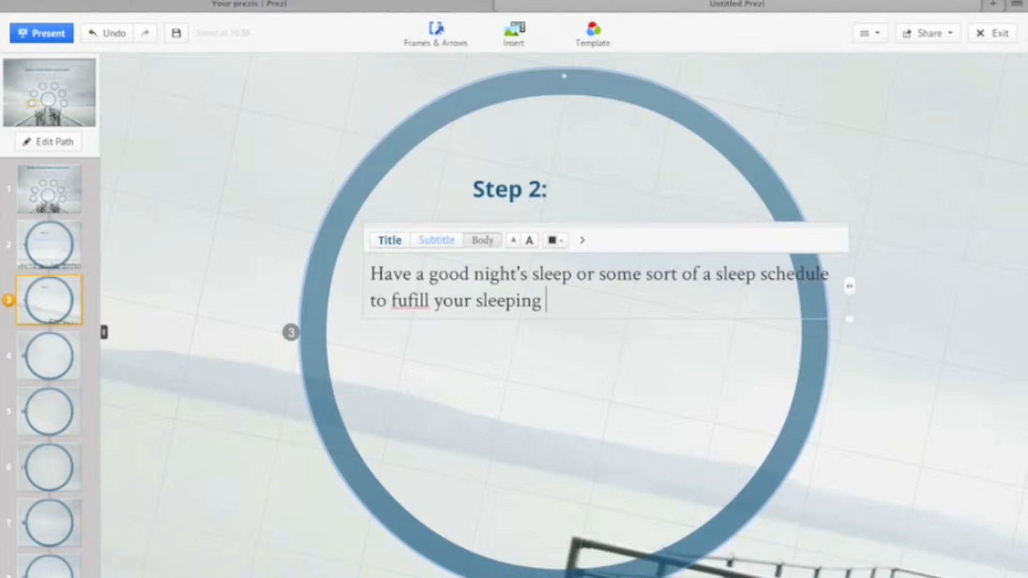
type("needs.")
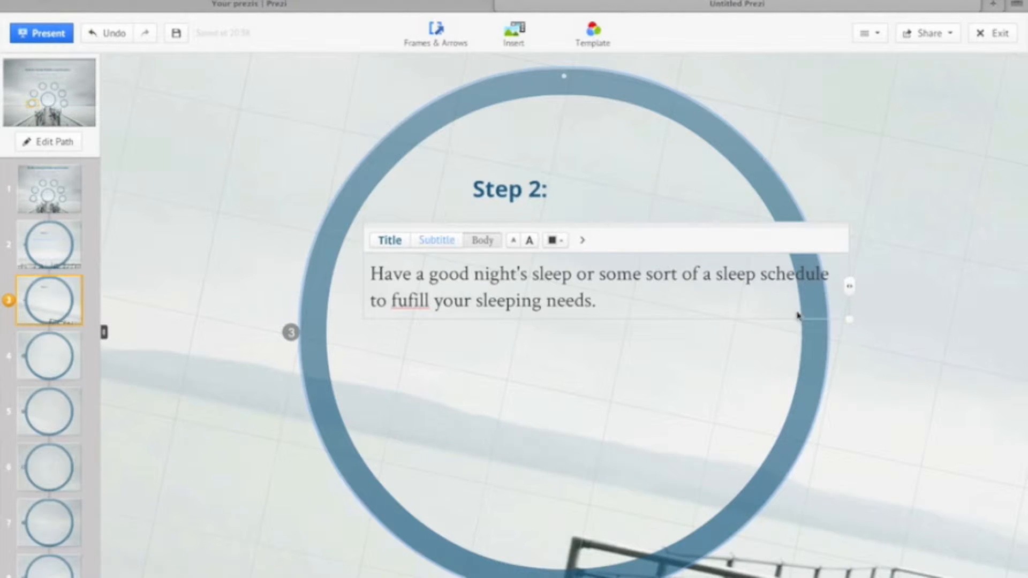
left_click_drag(849, 320, 778, 349)
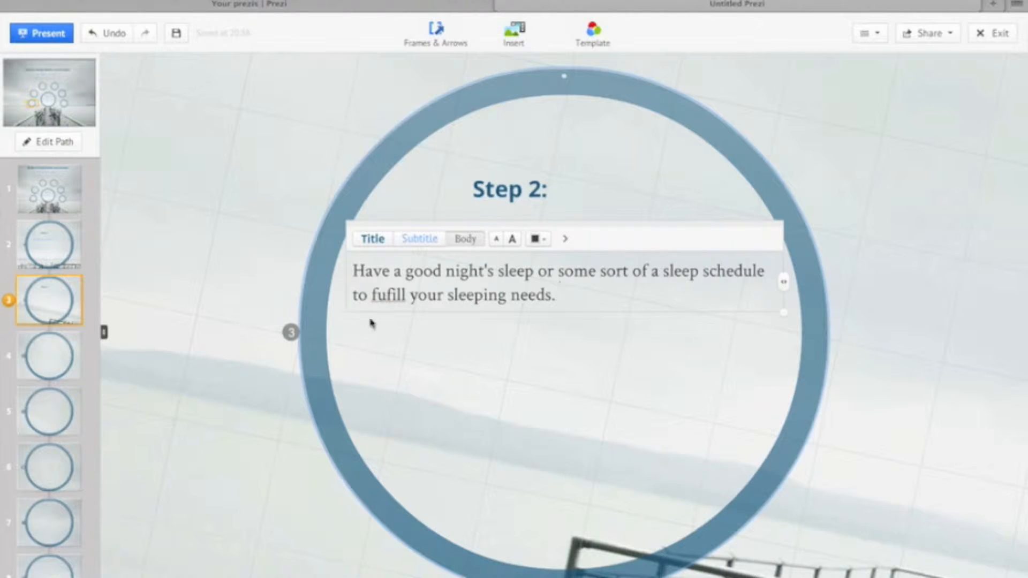
- Go to the fourth path point and enter "Step 3:" as the heading of its circle
left_click(66, 358)
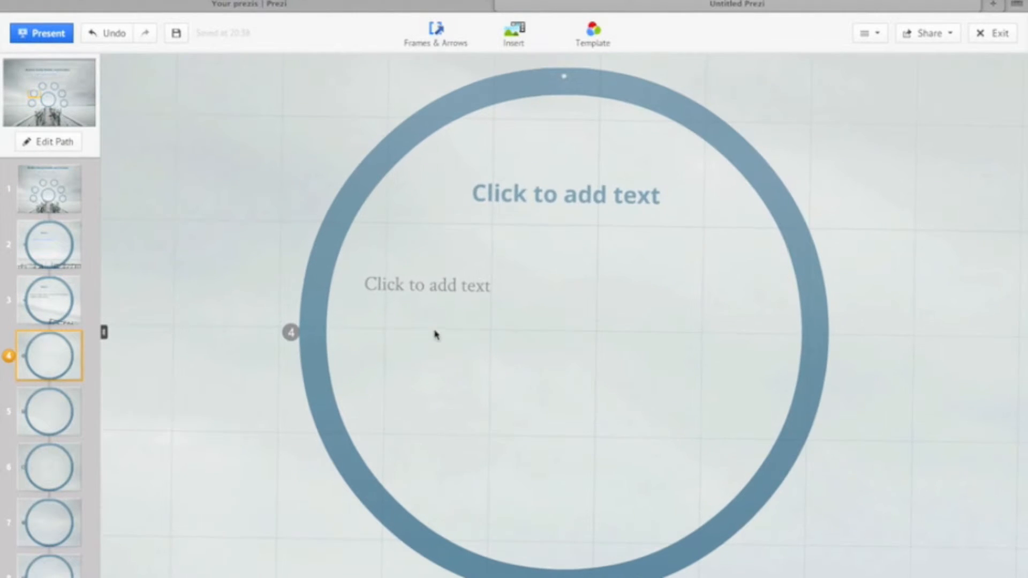
left_click(510, 201)
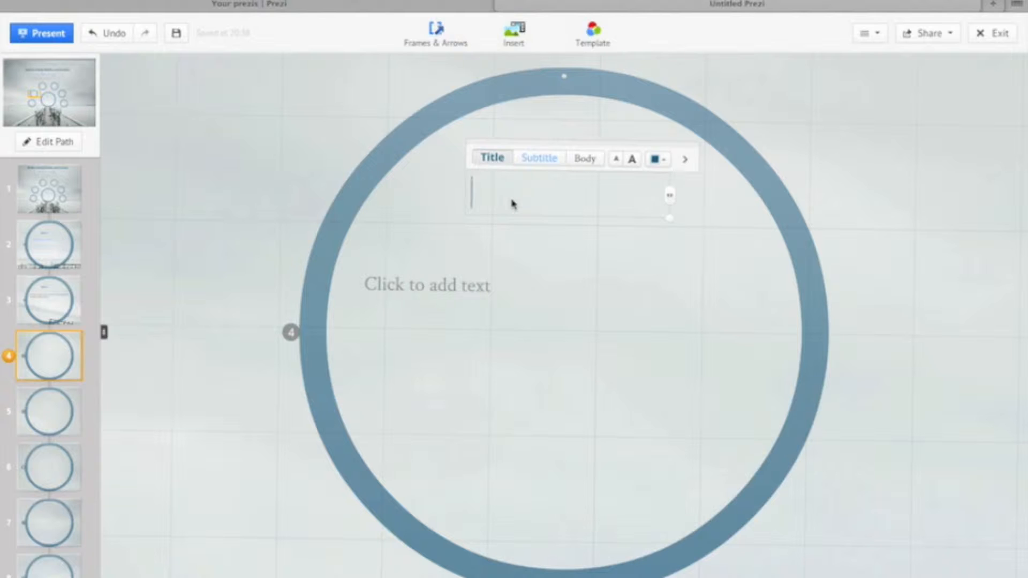
type("Step")
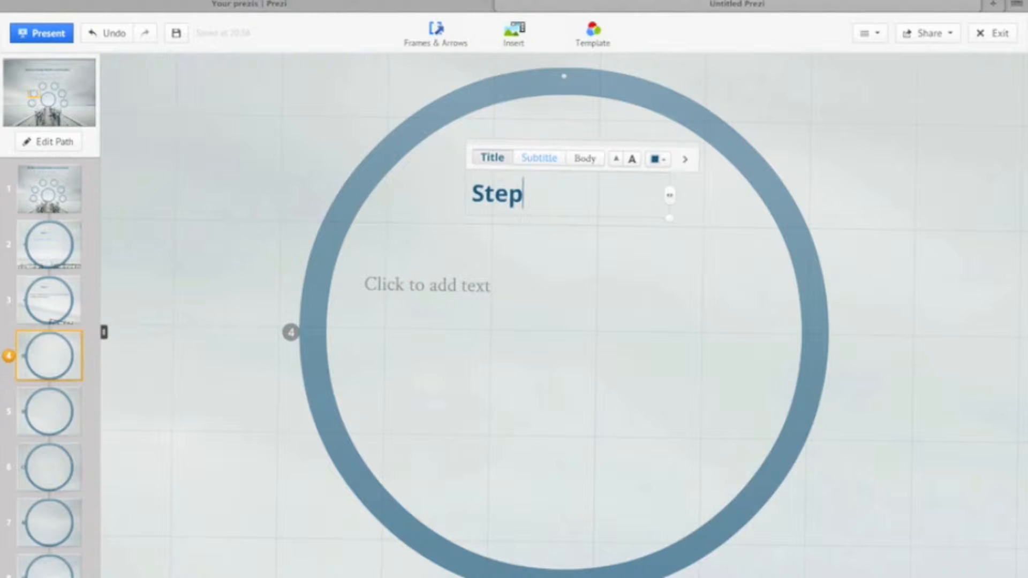
type(" 3:")
- Enter "Check EducateLife 101 - the Website by Teachy Tech Guru!" as the body text under the Step 3 heading
left_click(429, 284)
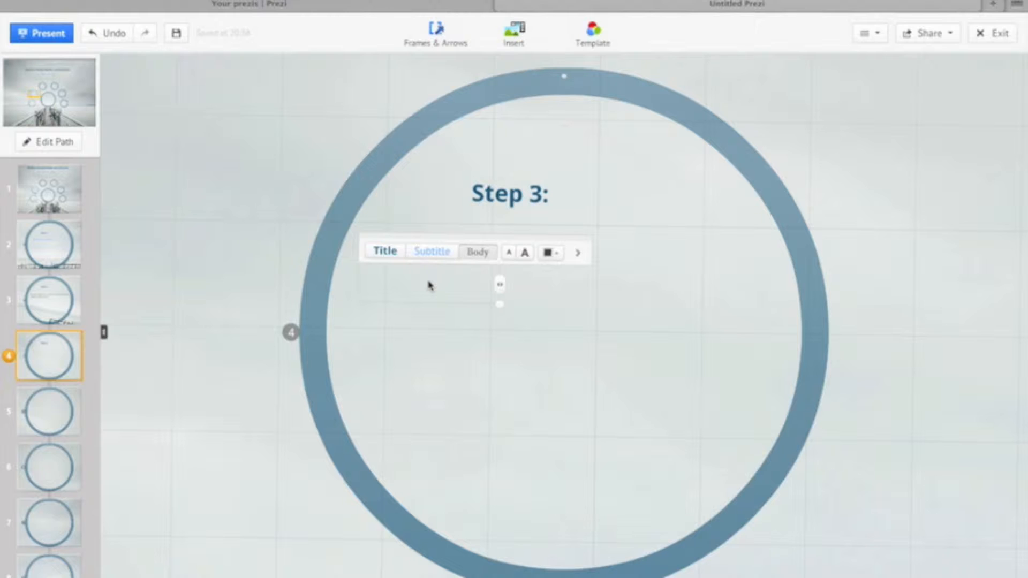
type("Check ")
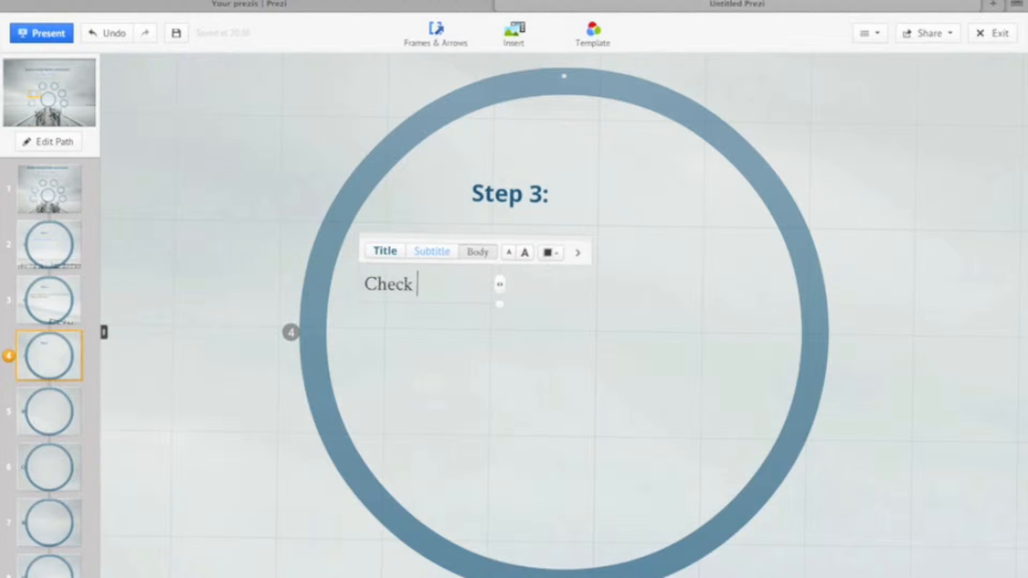
type("Educate")
key("BackSpace")
type("Life")
key("BackSpace")
key("BackSpace")
key("BackSpace")
type("ife ")
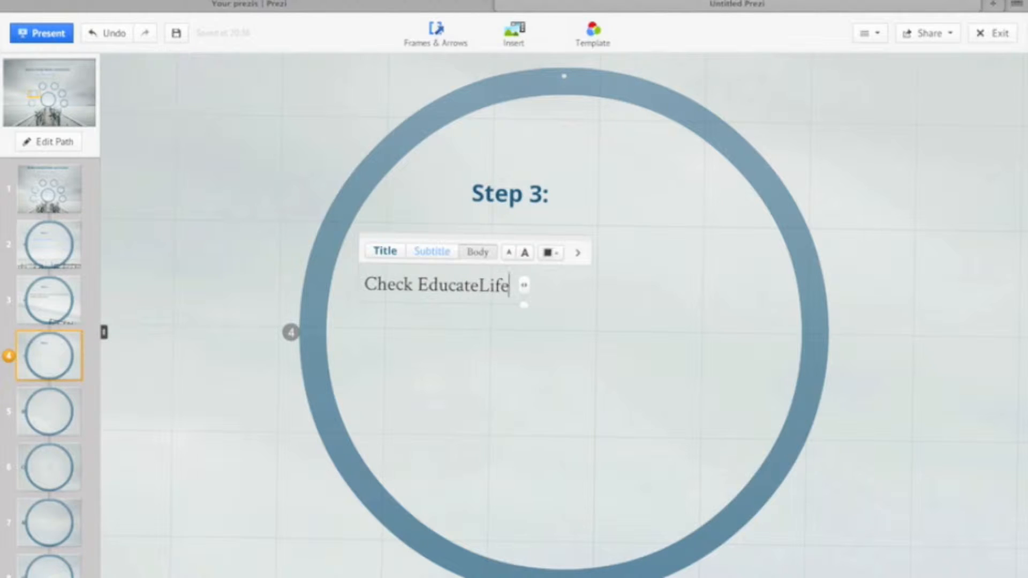
type("101")
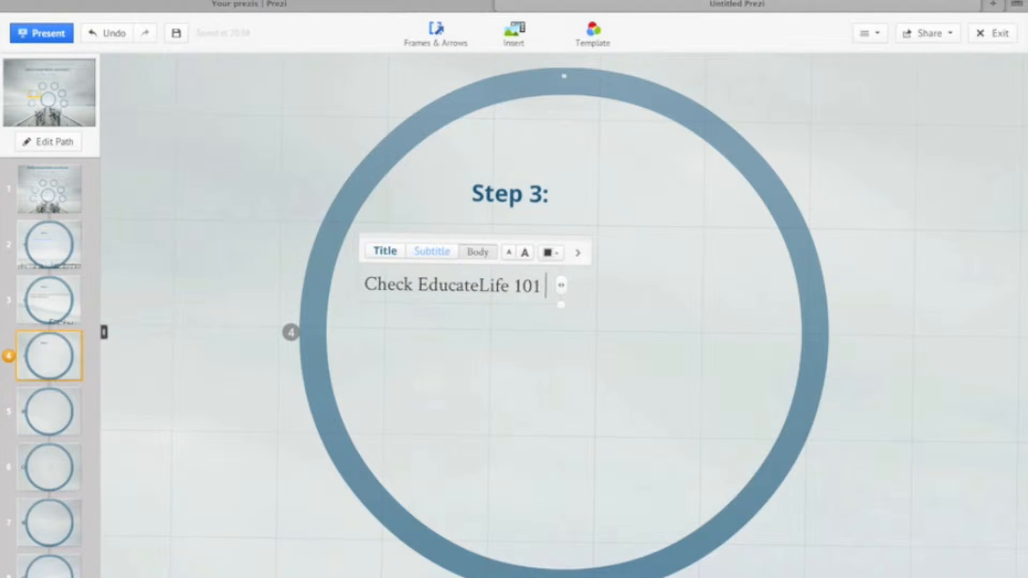
type(" - the")
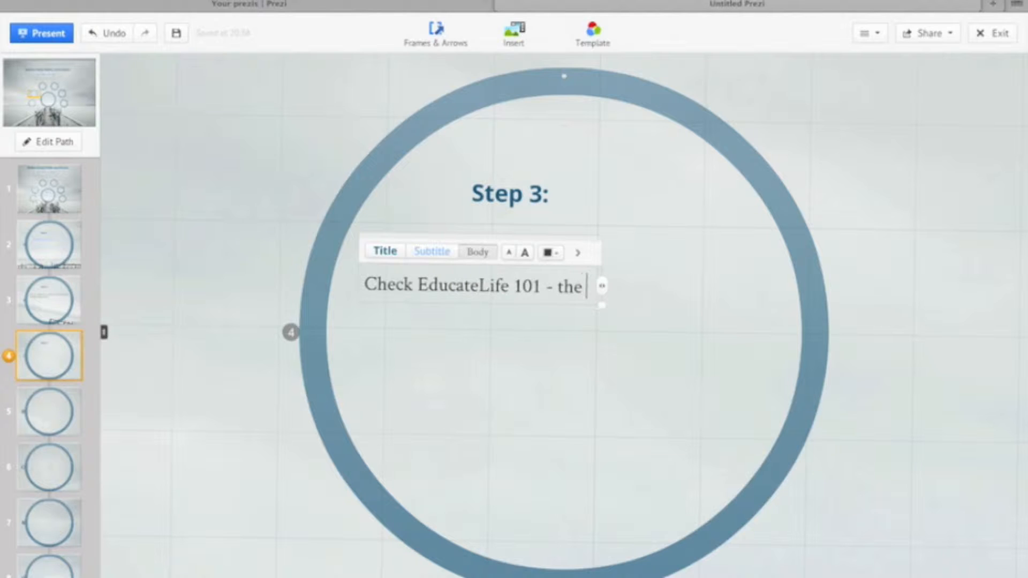
type(" website")
key("BackSpace")
key("BackSpace")
key("BackSpace")
key("BackSpace")
key("BackSpace")
key("BackSpace")
key("BackSpace")
type("Wd")
key("BackSpace")
type("ebsite b")
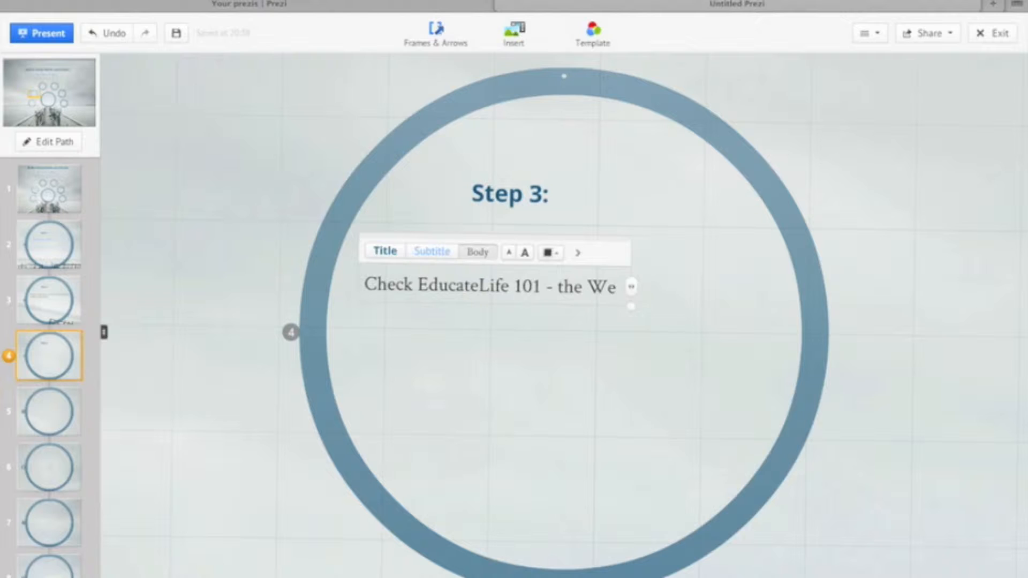
type("y Te")
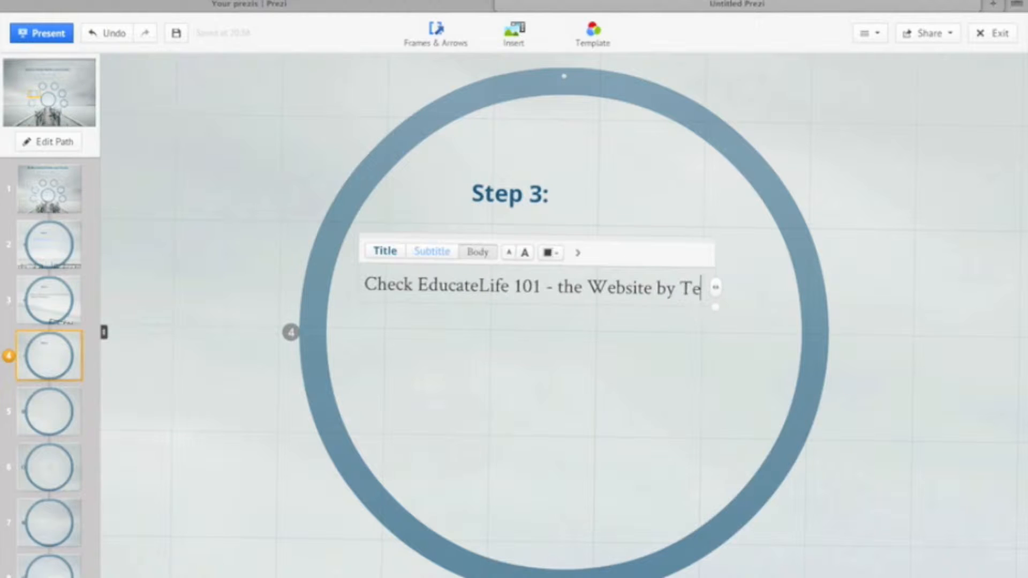
type("achy Tech")
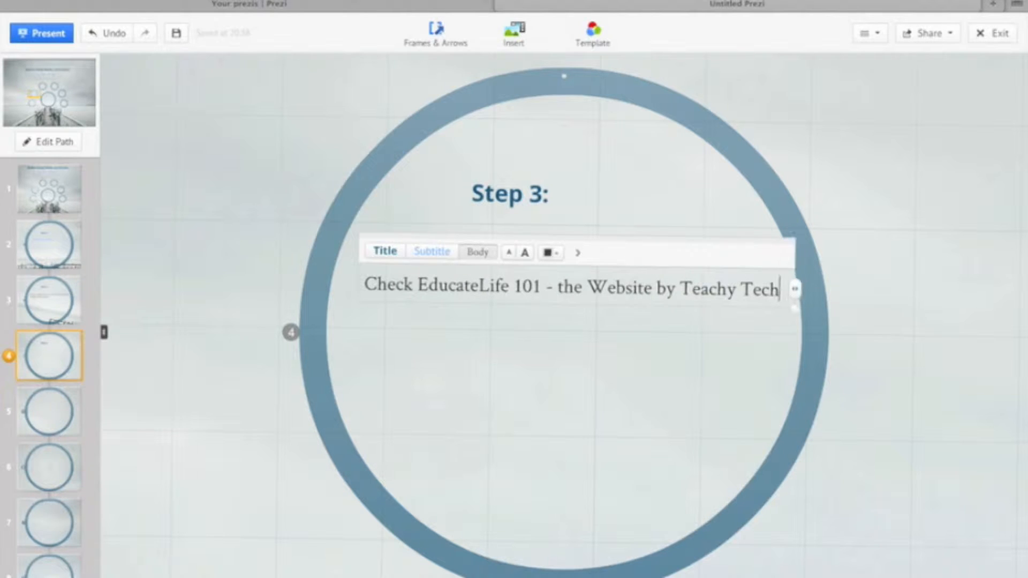
type(" Guru")
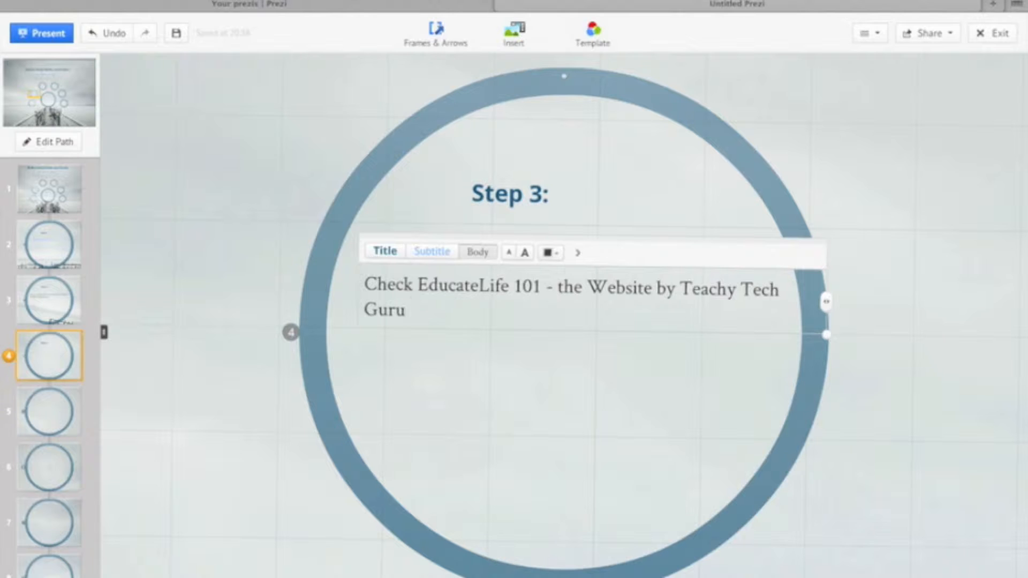
type("!")
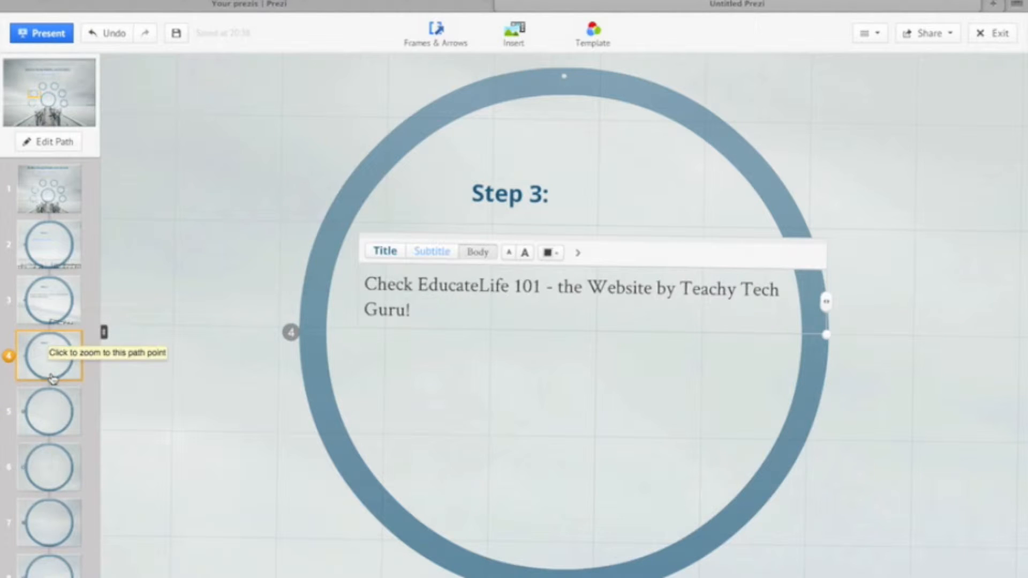
- Go to the fifth path point and enter "Step 5:" as the heading of its circle
left_click(65, 405)
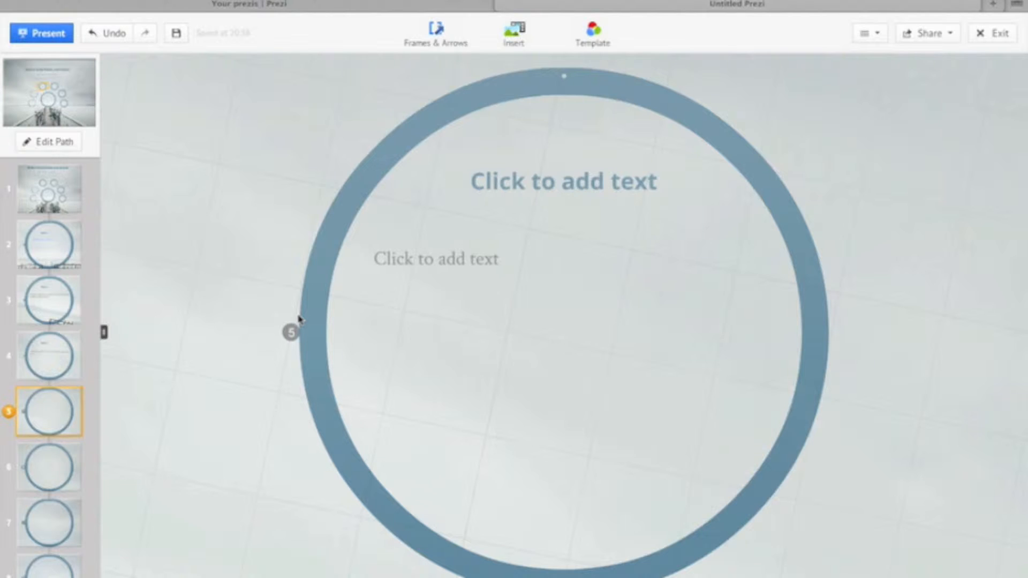
left_click(551, 193)
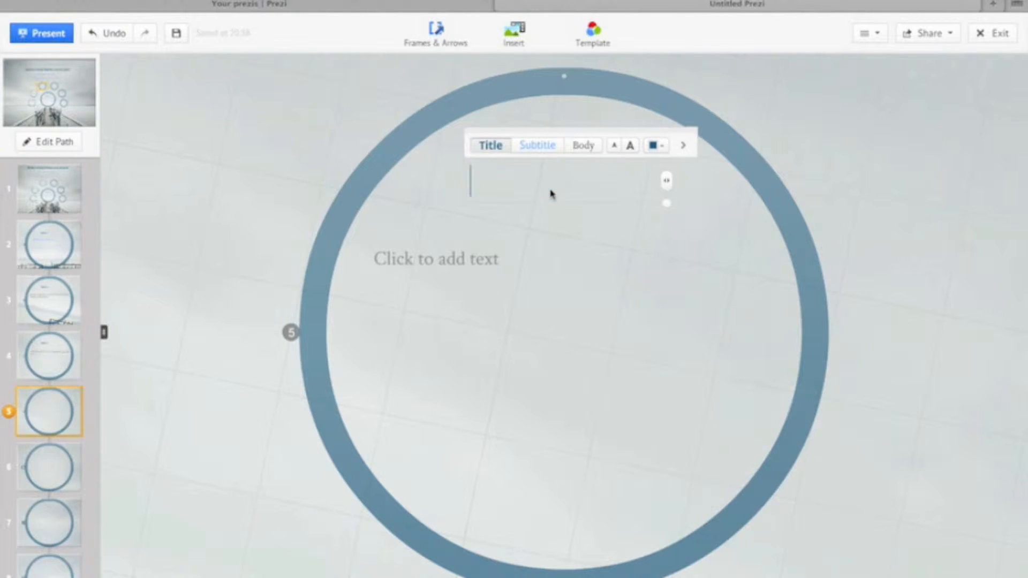
type("Step 5:")
key("super+shift+backslash")
left_click(500, 287)
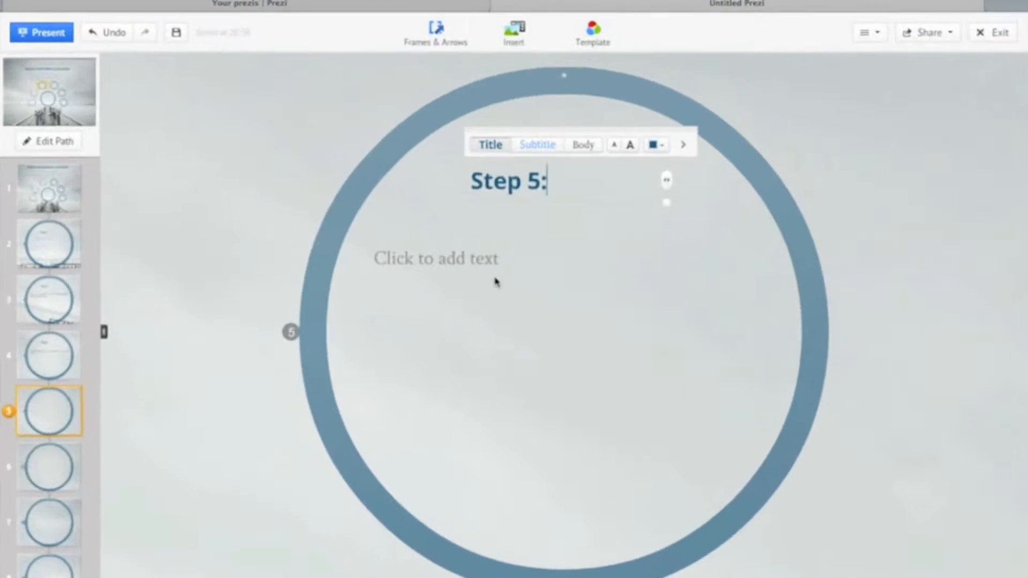
- Enter "Review your notes, 5-10 minutes each class." as the body text under the Step 5 heading
left_click(477, 253)
type("review")
key("BackSpace")
key("BackSpace")
key("BackSpace")
key("BackSpace")
key("BackSpace")
key("BackSpace")
type("Review you")
key("BackSpace")
type("ur notes, 1")
key("BackSpace")
type("5-10 ")
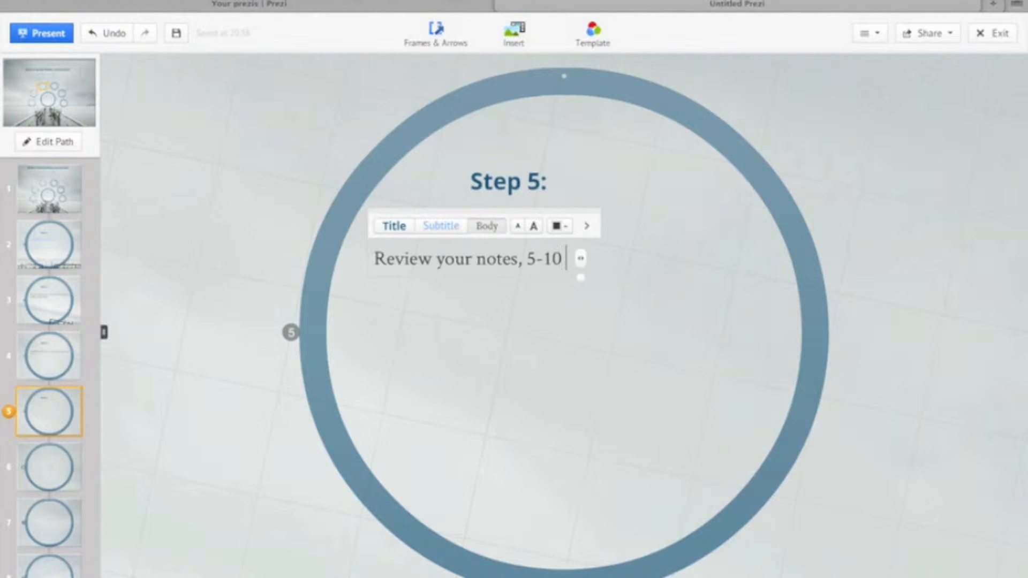
type("minutes each class.")
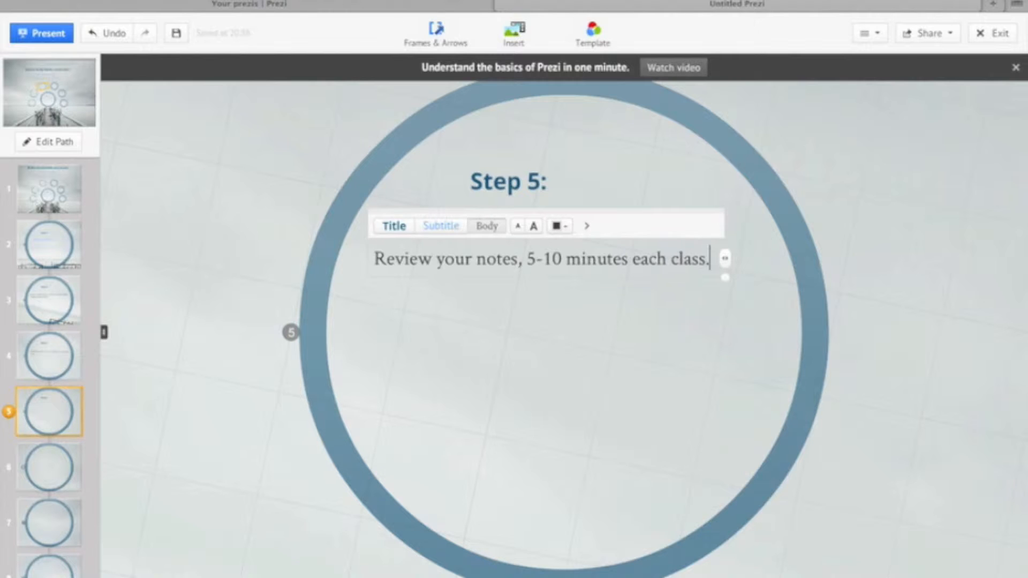
- Add the sentence "Otherwise, review every other day." on a second line of the Step 5 body text
key("Return")
type("Otherwise, review every other day.")
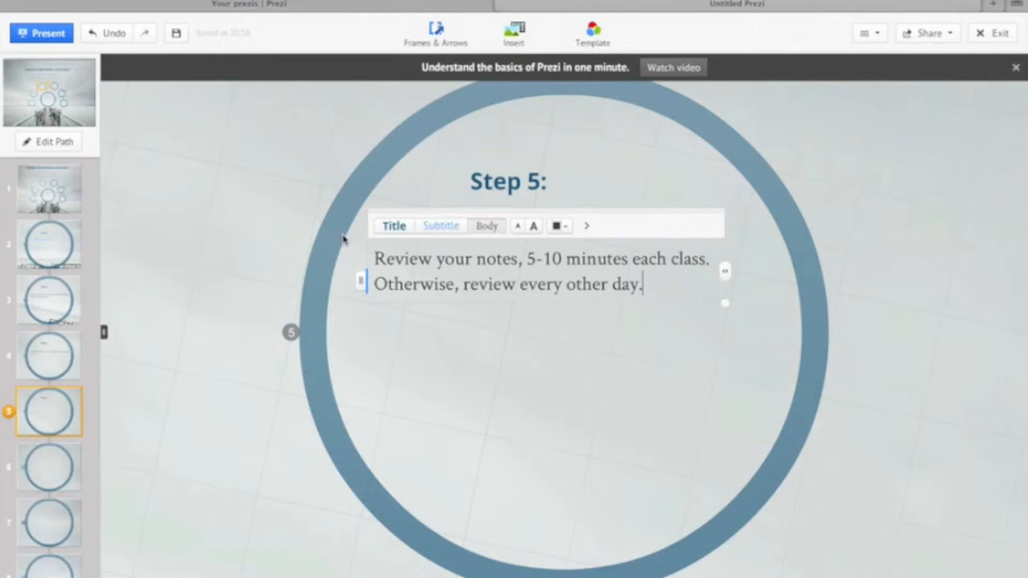
- Separate the two Step 5 sentences with a blank line and start a new line below them after another blank line
key("Return")
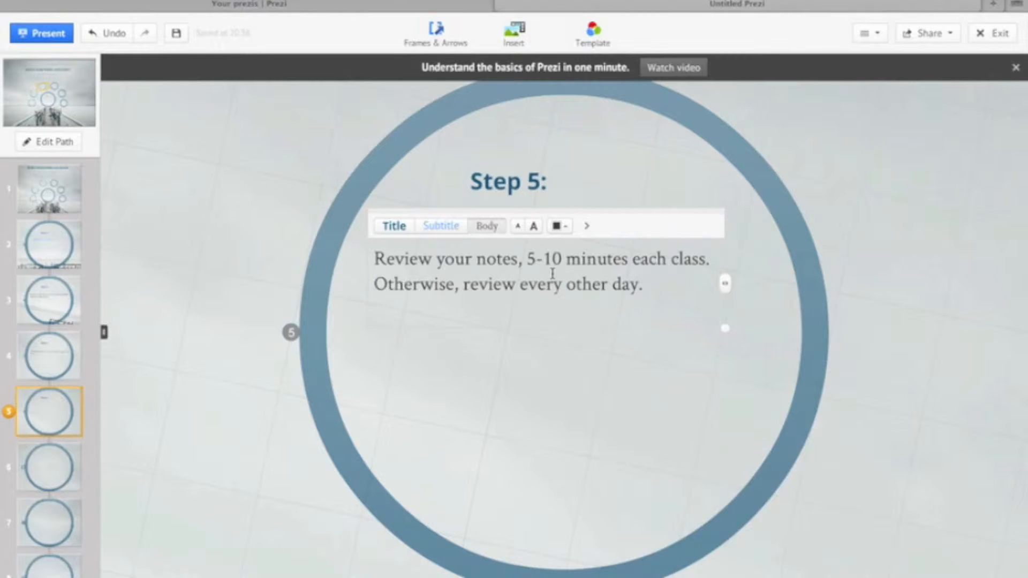
left_click(374, 284)
key("Return")
key("Down")
key("Return")
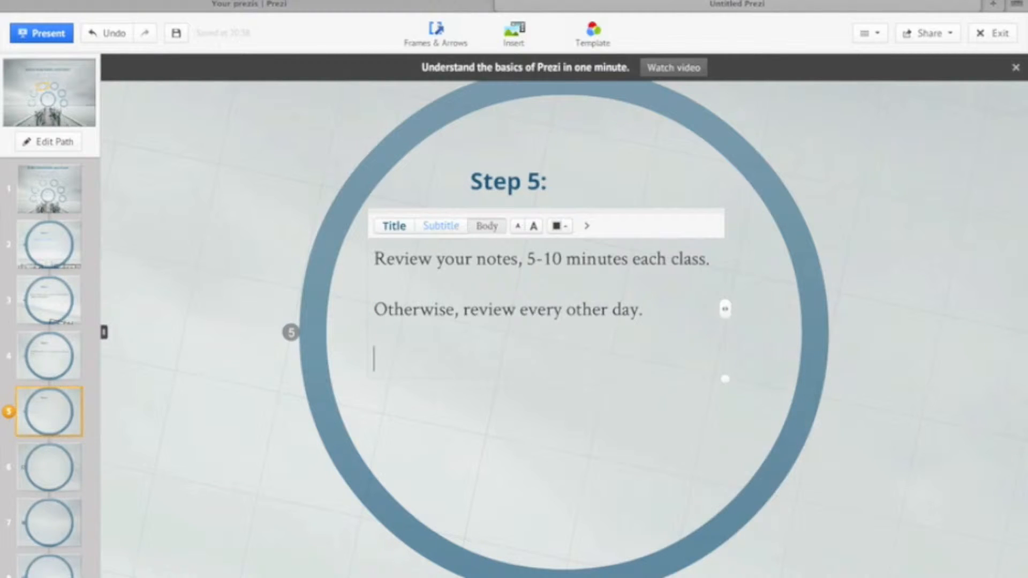
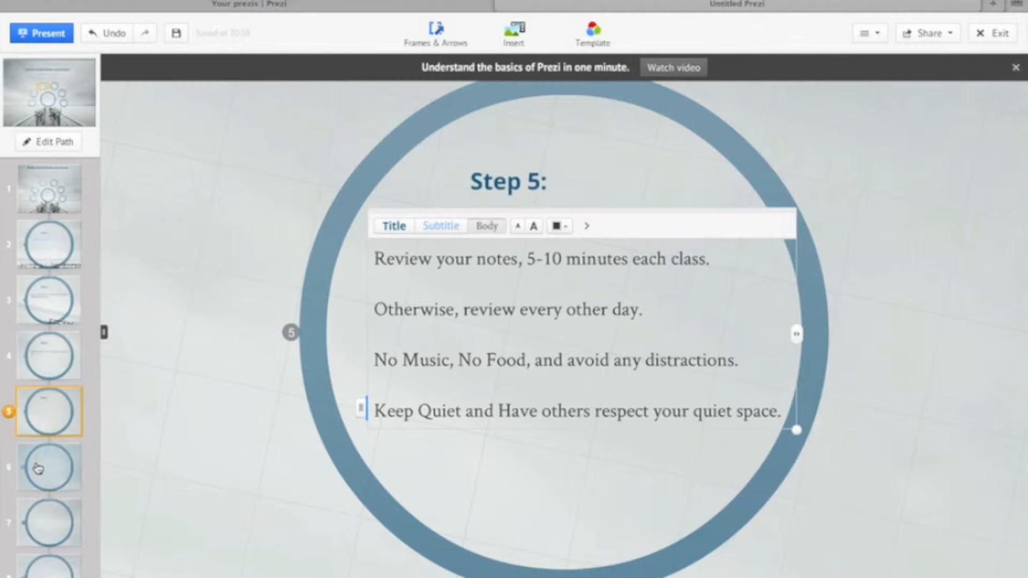
- Enter "Breaks" as the heading of the sixth path point's circle and set the text below it to the Subtitle style
left_click(579, 199)
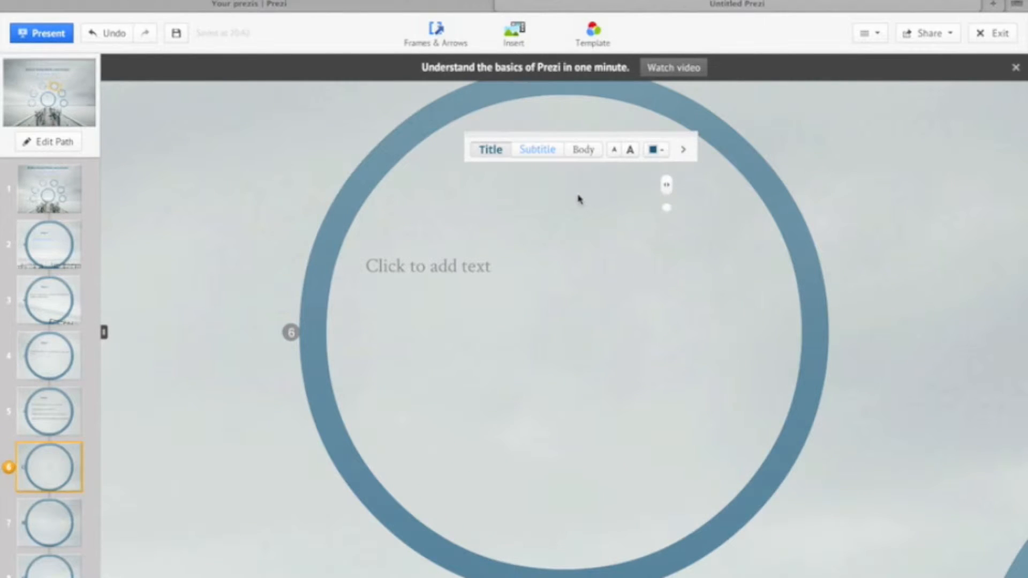
type("Breaks")
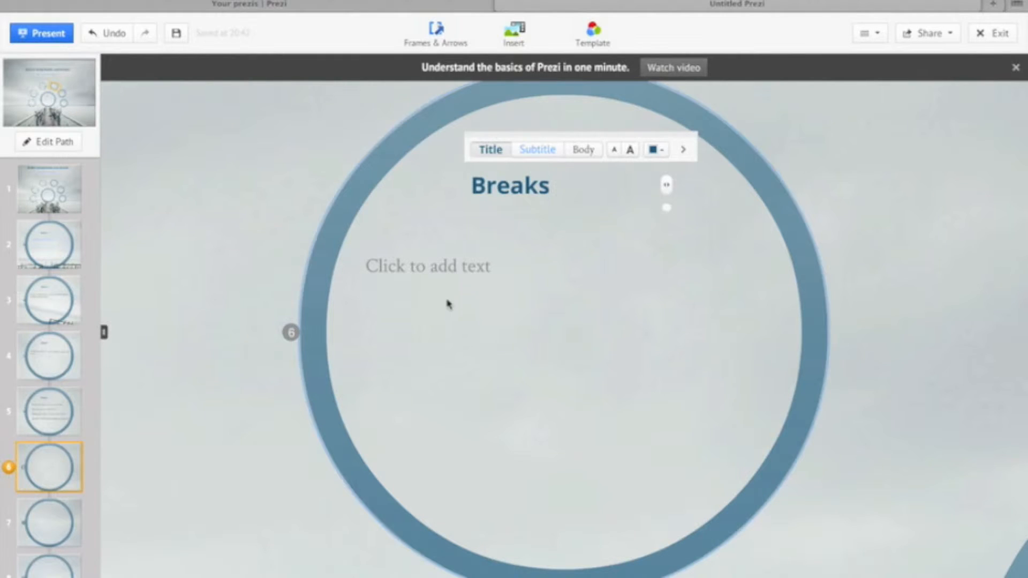
left_click(449, 270)
left_click(440, 234)
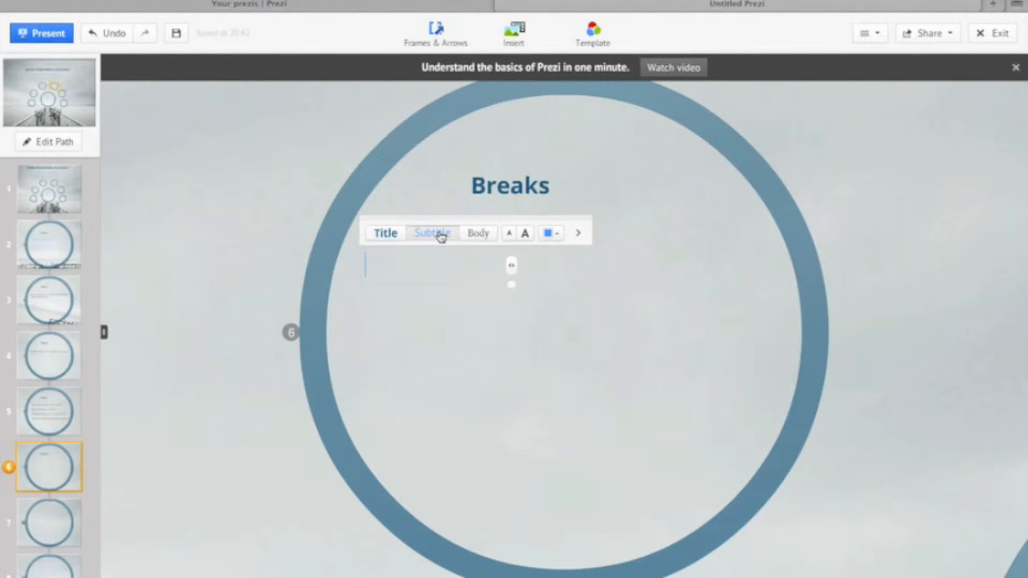
- Enter "Chunk Homework - 30 Minutes" under the Breaks heading and, after a blank line, "Time yourself -"
type("Chunk ")
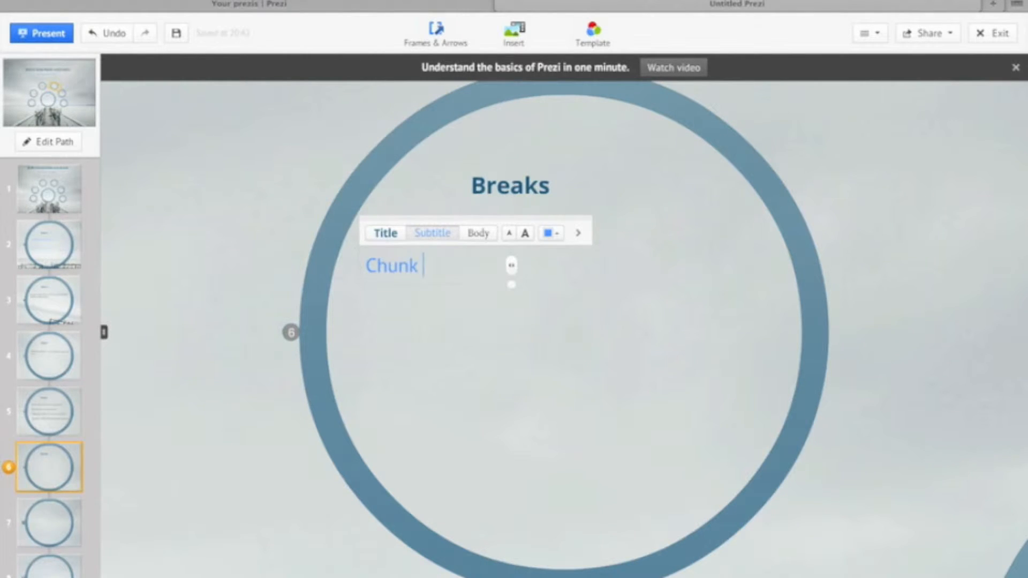
type("Homework - 30 Min")
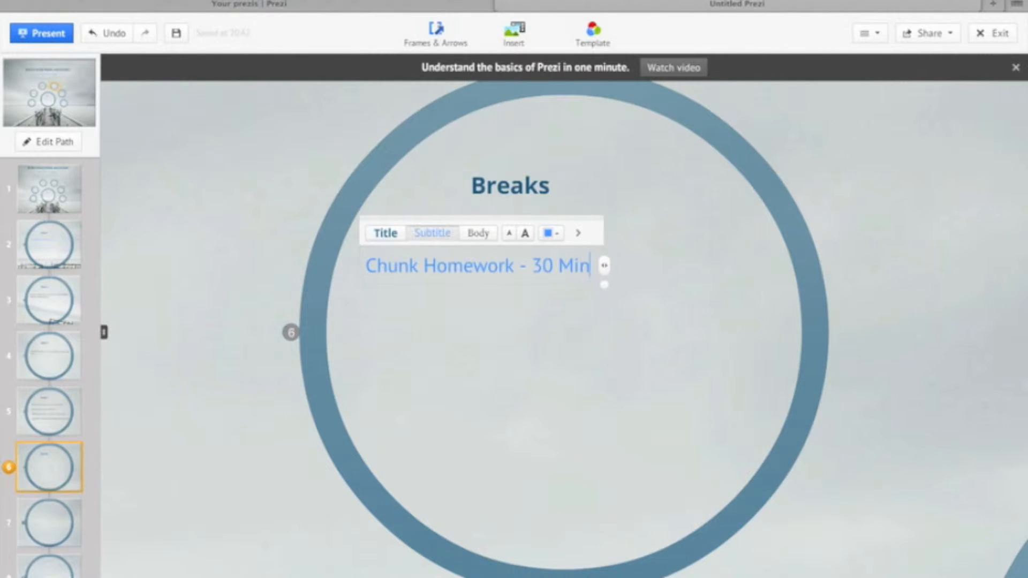
type("utes")
key("Return")
type("Time you")
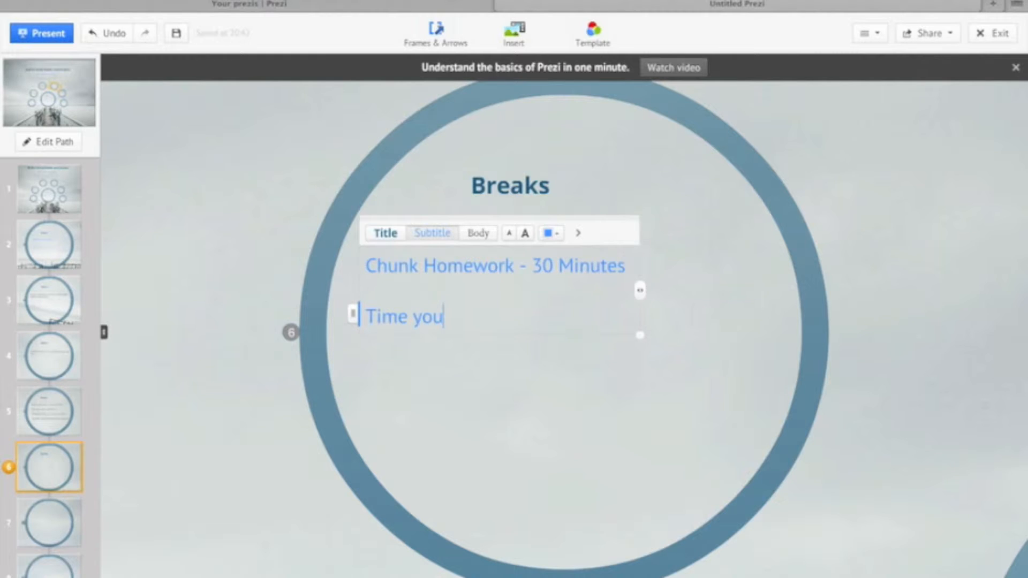
type("rself -")
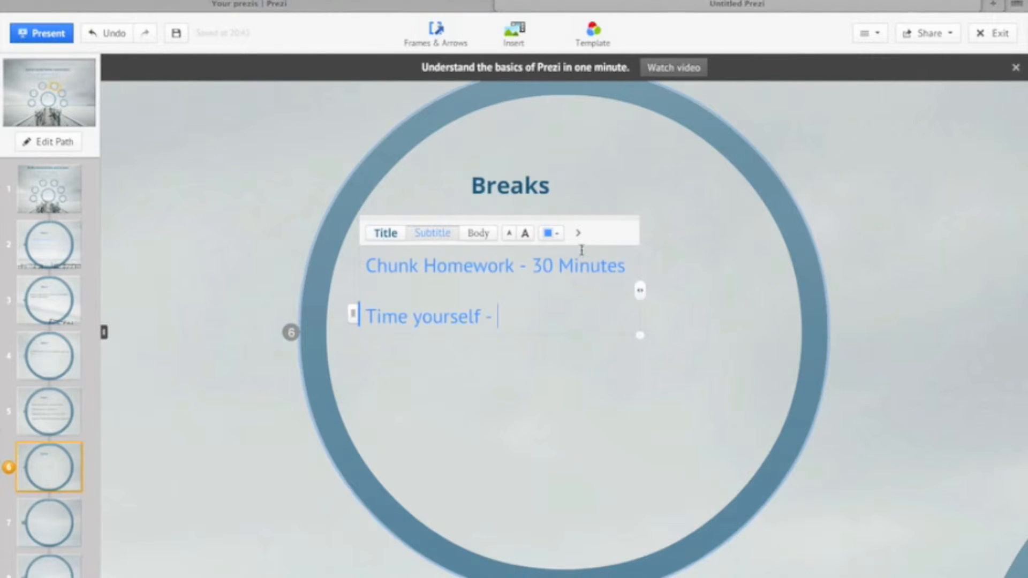
- Extend the Chunk Homework line with "and then a break!"
left_click(628, 262)
type("and")
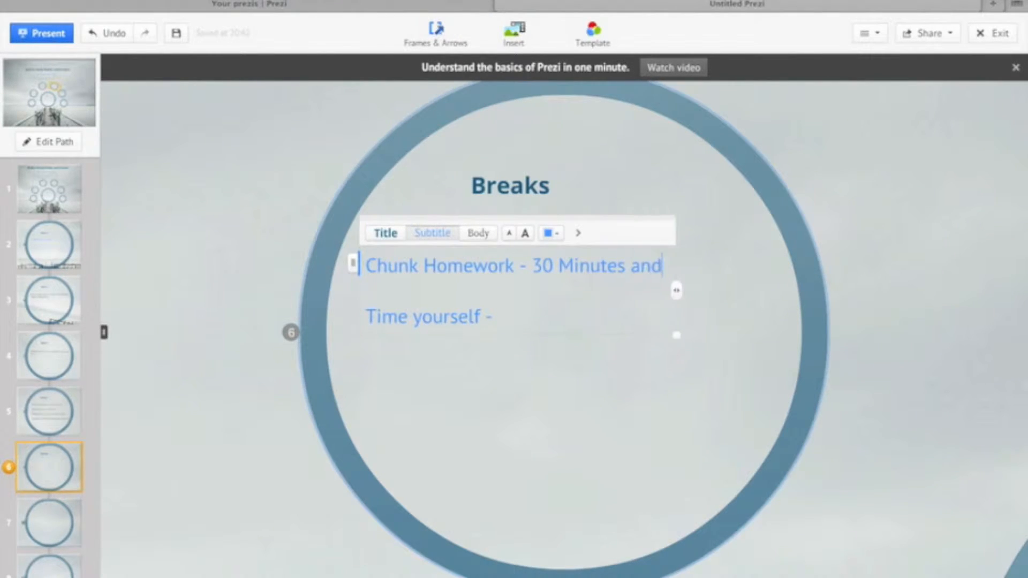
type(" then a break")
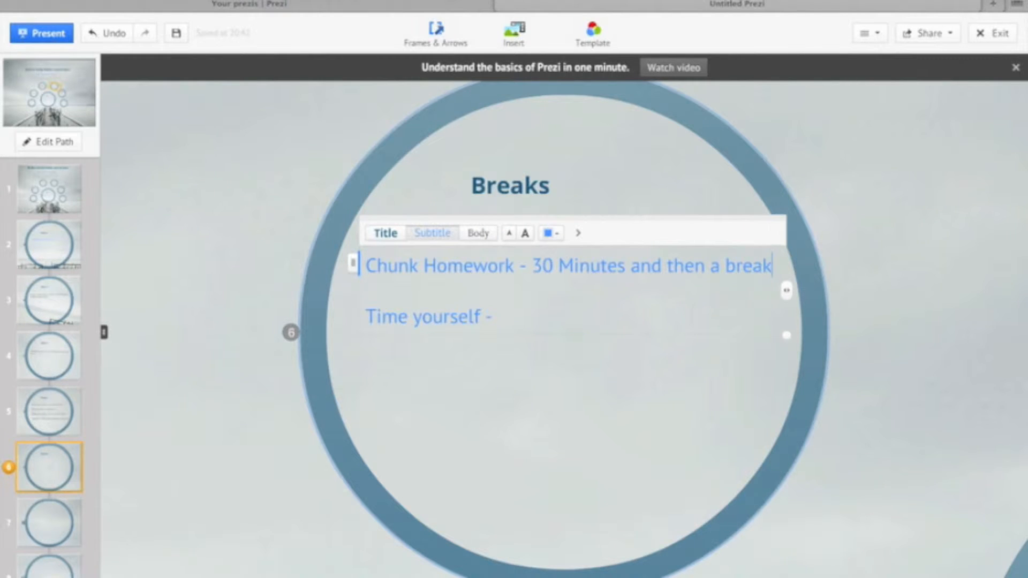
type("!")
- Capitalize the second word of the "Time yourself" line so it reads "Time Yourself"
left_click(538, 315)
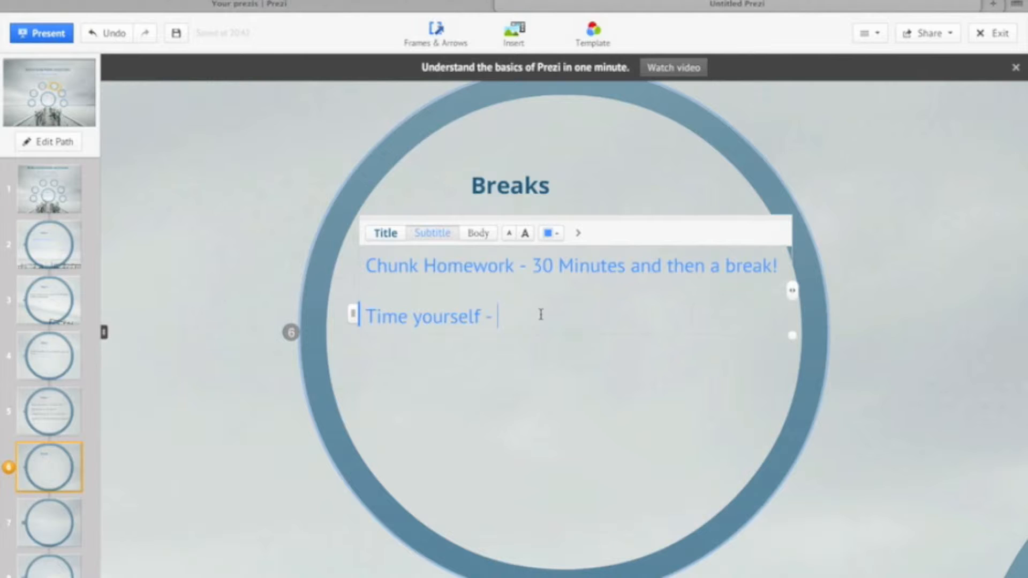
left_click(420, 314)
key("BackSpace")
type("Y")
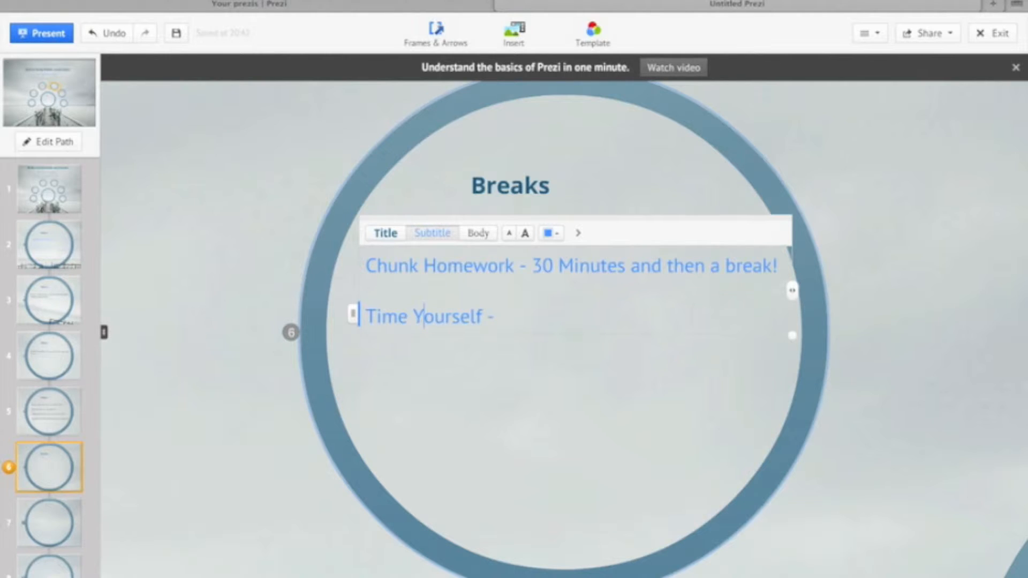
- Complete the Time Yourself line with "Divide how much time you give to your work."
left_click(509, 306)
type("Divide how mu")
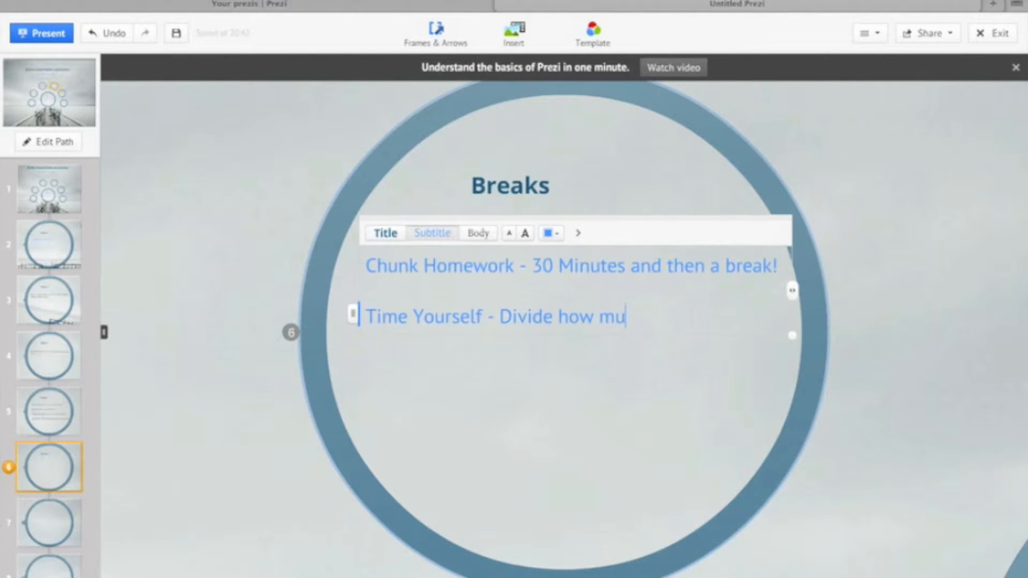
type("ch time you ")
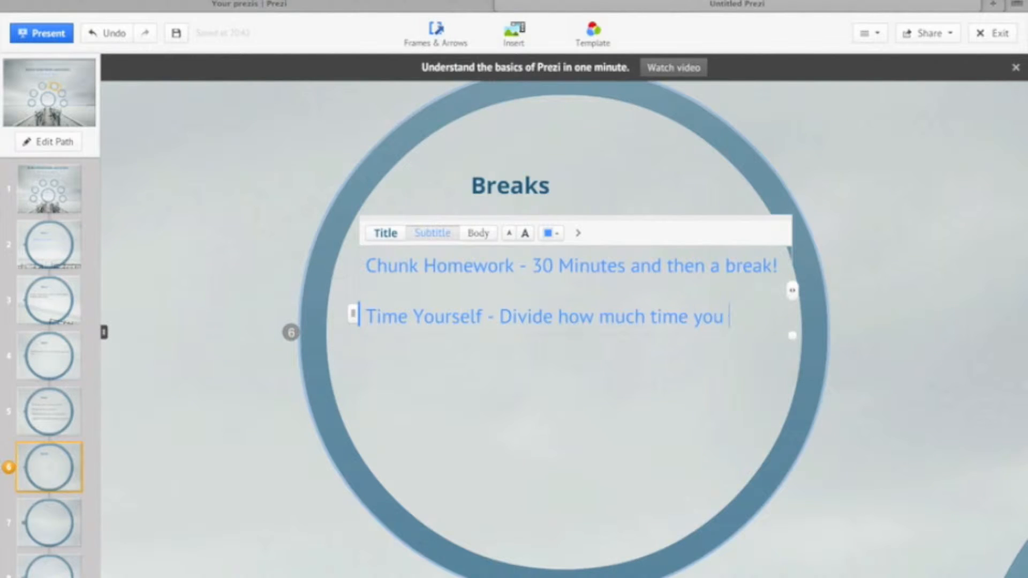
type("give to y")
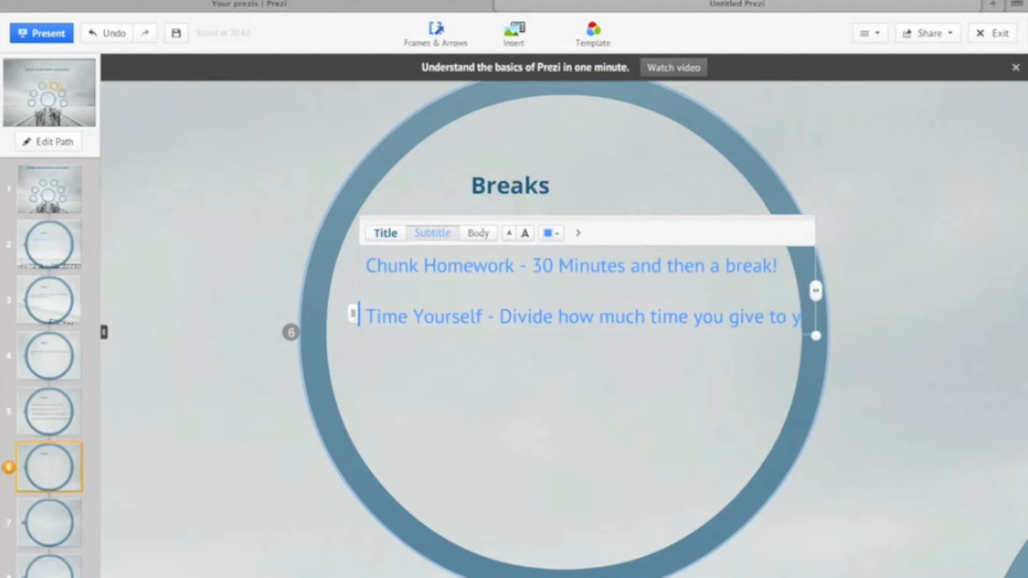
type("our work")
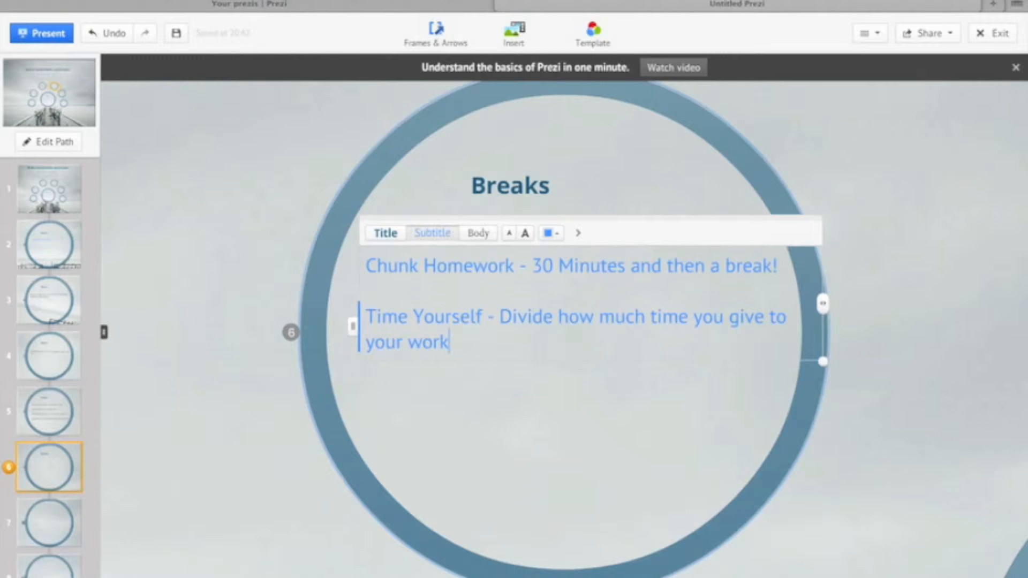
type(". ")
type("Then,")
- Add the sentence "Later, catch up with it again." to the Time Yourself paragraph and start a new line after a blank one
key("BackSpace")
key("BackSpace")
key("BackSpace")
key("BackSpace")
key("BackSpace")
type("Laterr")
key("BackSpace")
type(", catch")
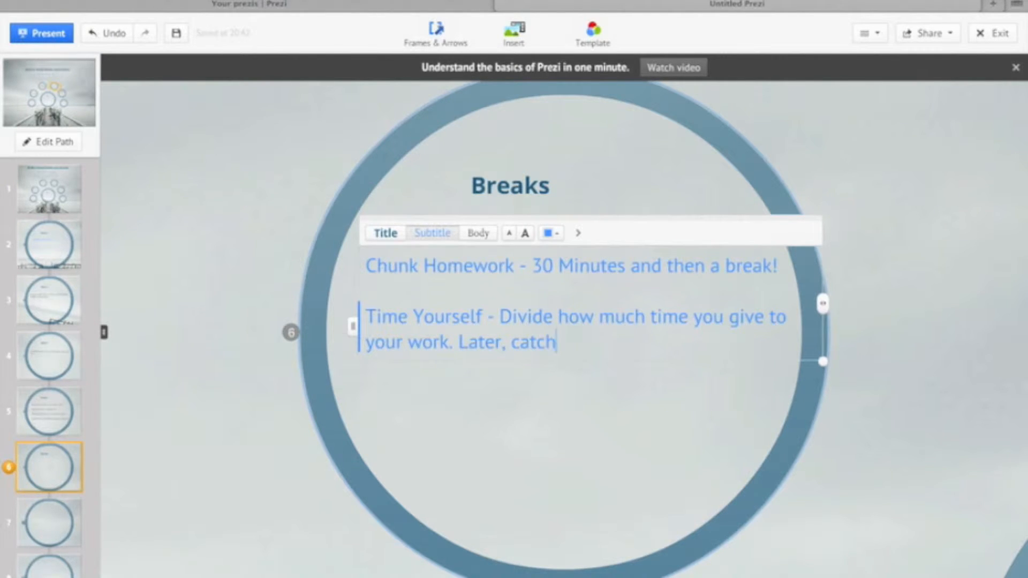
type(" up with it again,")
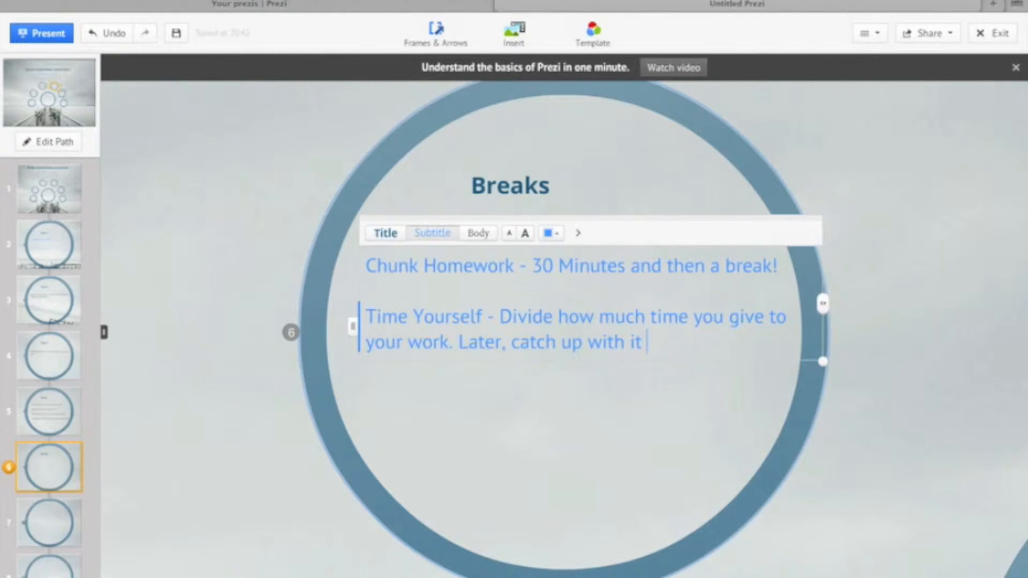
key("BackSpace")
type(".")
key("Return")
key("Return")
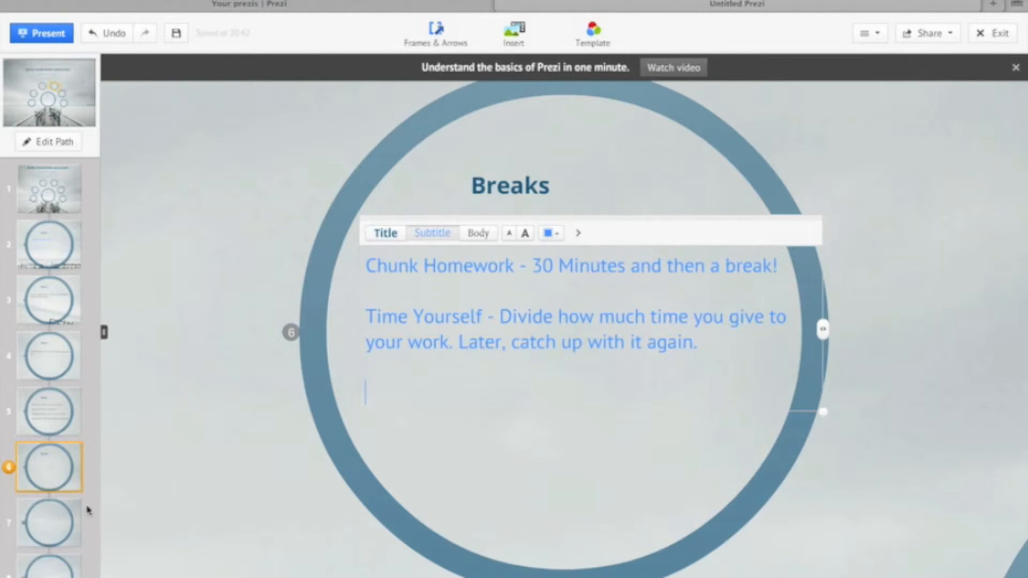
- Go to the seventh path point and enter "Fun Time" as the heading of its circle
left_click(50, 530)
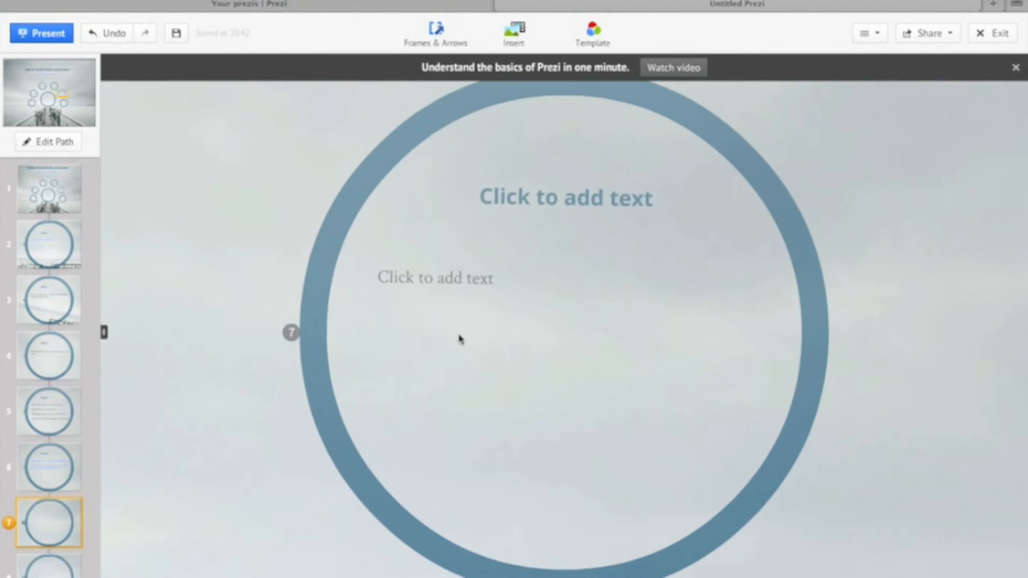
left_click(539, 192)
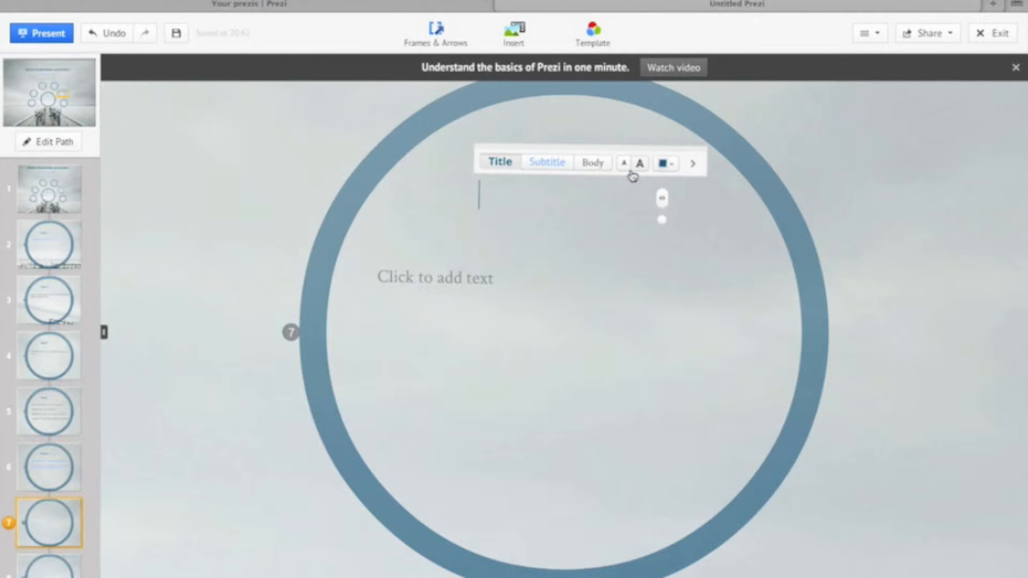
type("Fun Time")
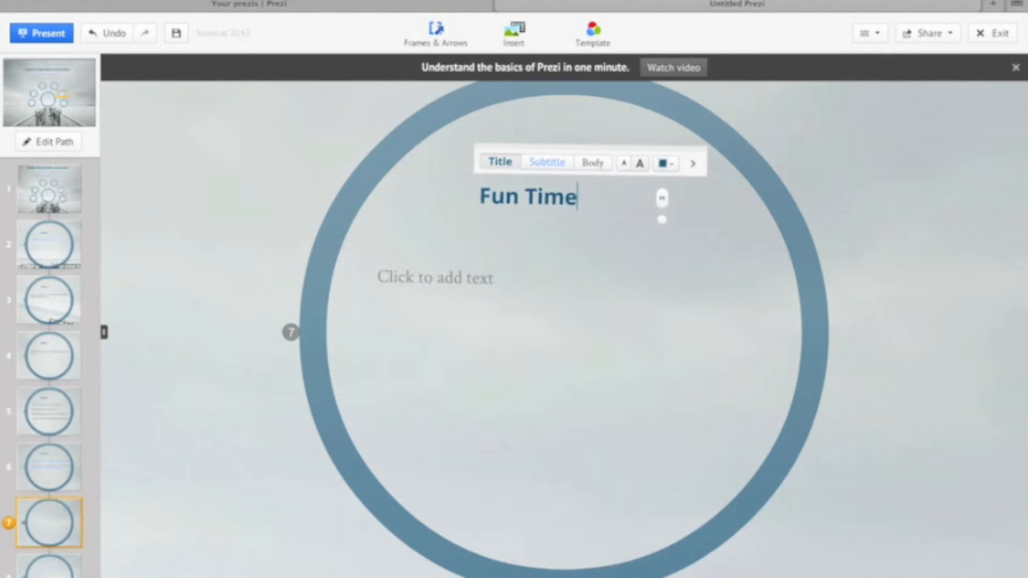
- Enter "Have some amount of time given to yourself." in the Subtitle style under Fun Time and start a new line after a blank one
left_click(469, 287)
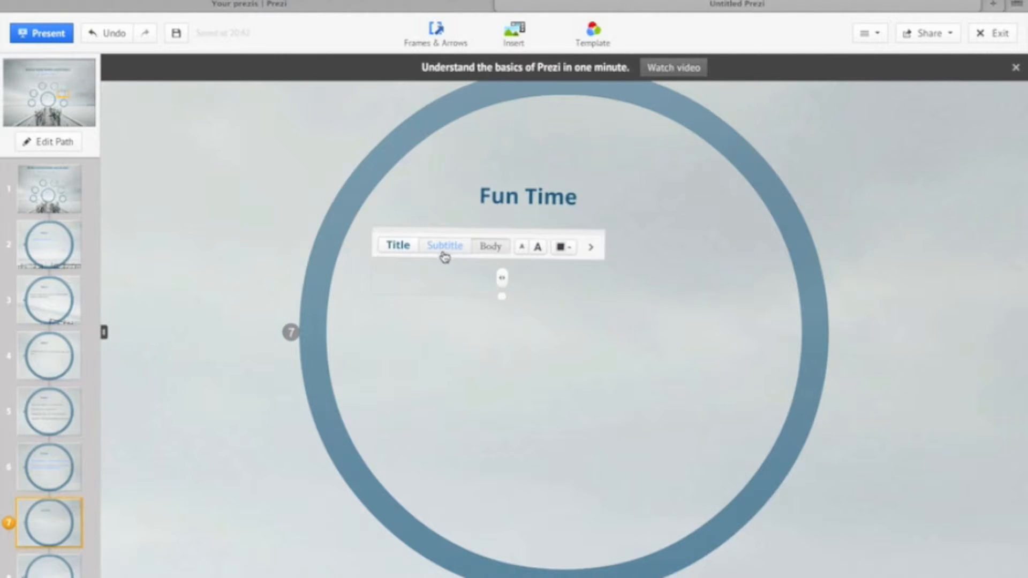
type("Have some ")
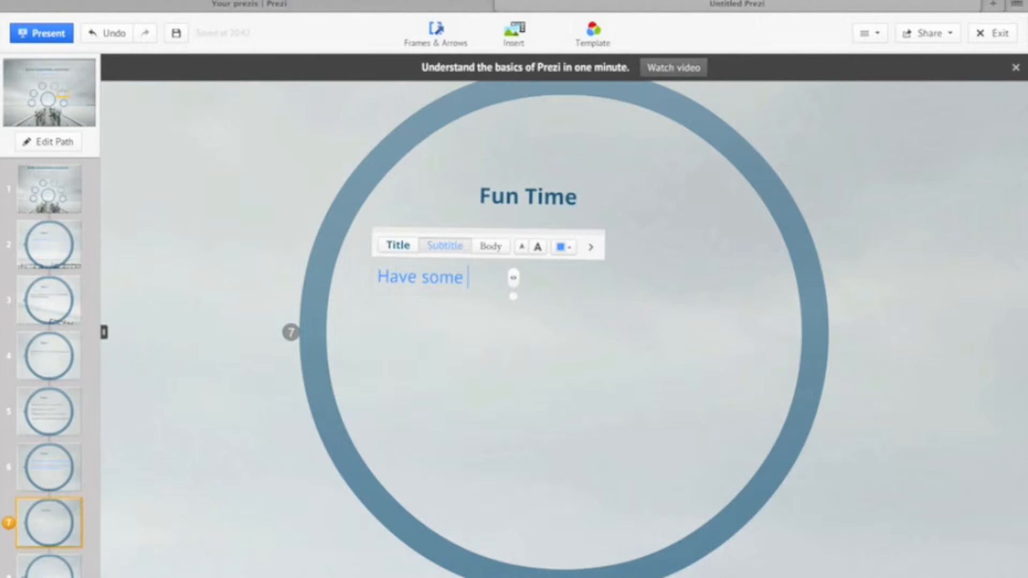
type("amoun")
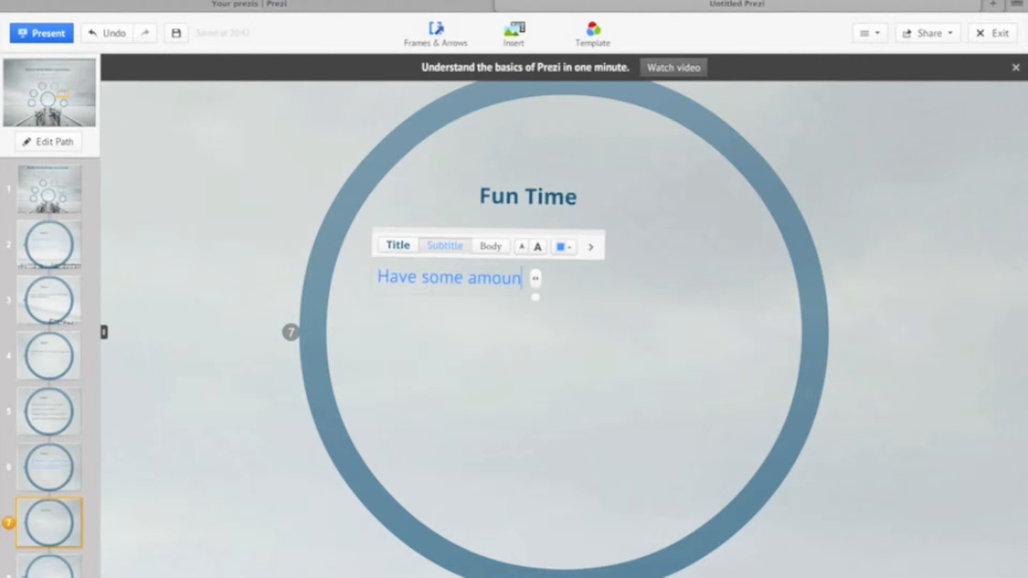
type("t of time given to yourself")
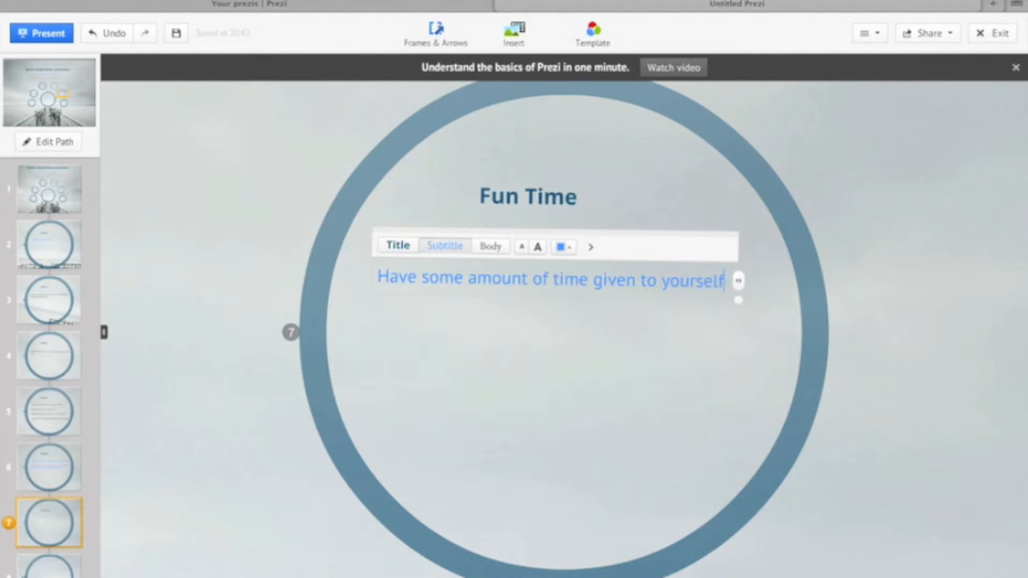
type(".")
key("Return")
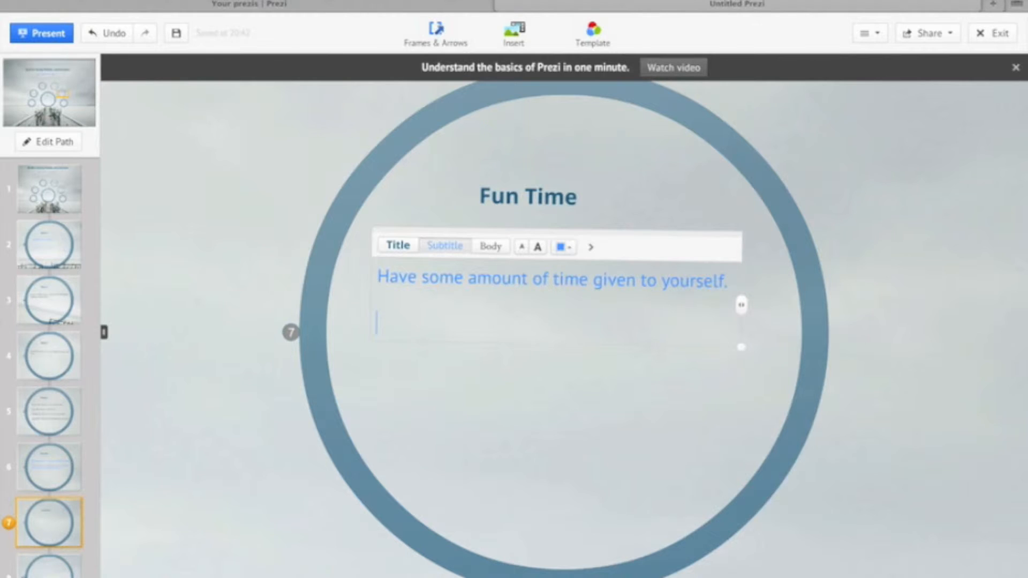
- Set up a list of five empty dash items below the Fun Time sentence
type("-")
key("Return")
type("-")
key("Return")
type("-")
key("Return")
type("-")
key("Return")
type("-")
key("Return")
- Fill in the first dash item of the Fun Time list with "PS3/XBOX 360"
left_click(419, 324)
type("n")
key("BackSpace")
type("P")
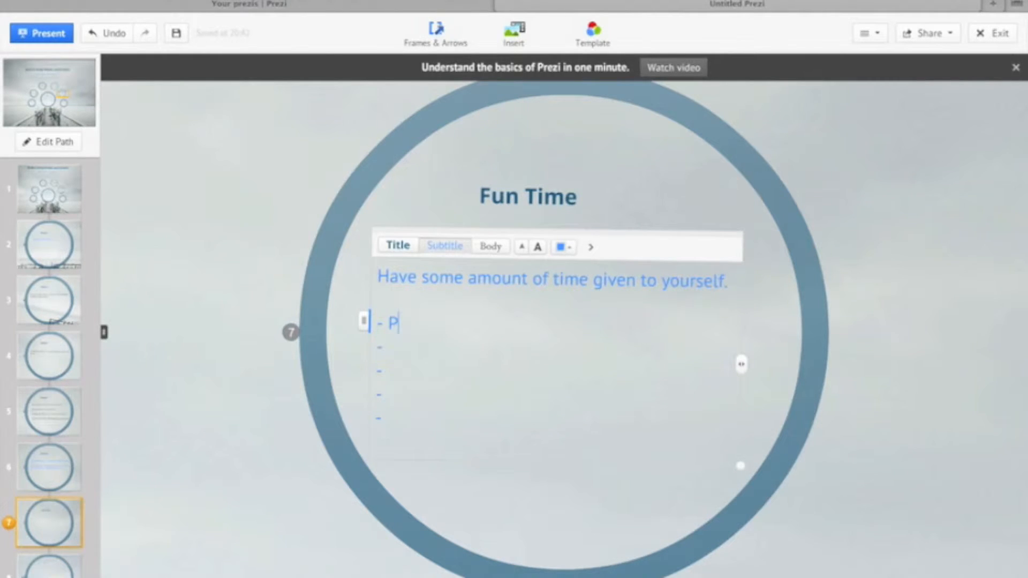
type("S3/XbOX")
key("BackSpace")
key("BackSpace")
key("BackSpace")
type("BOX 360")
- Fill in the second list item with "Read" and the third with "Listen to Music"
key("Down")
type("Read")
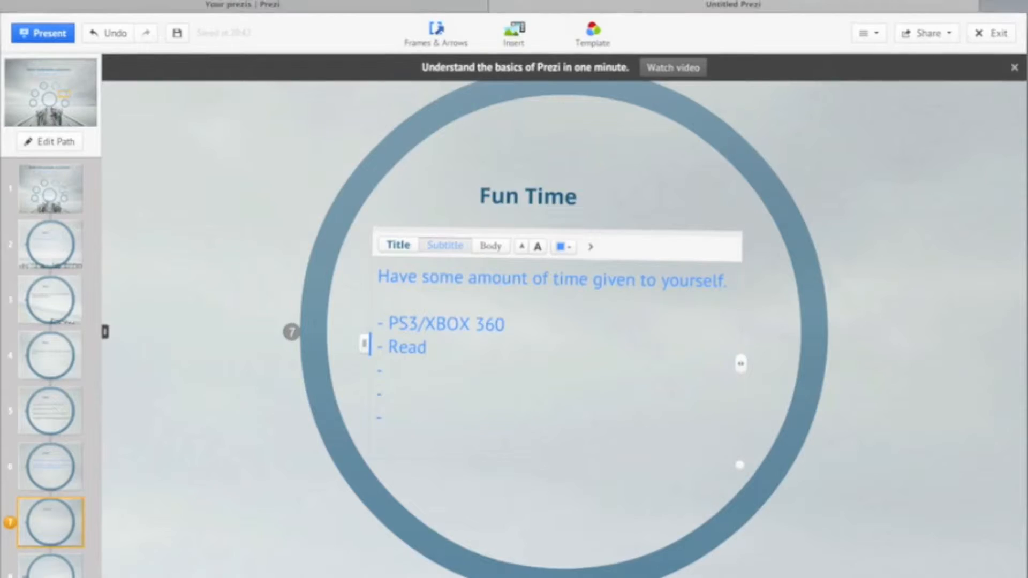
key("super+shift+backslash")
left_click(436, 358)
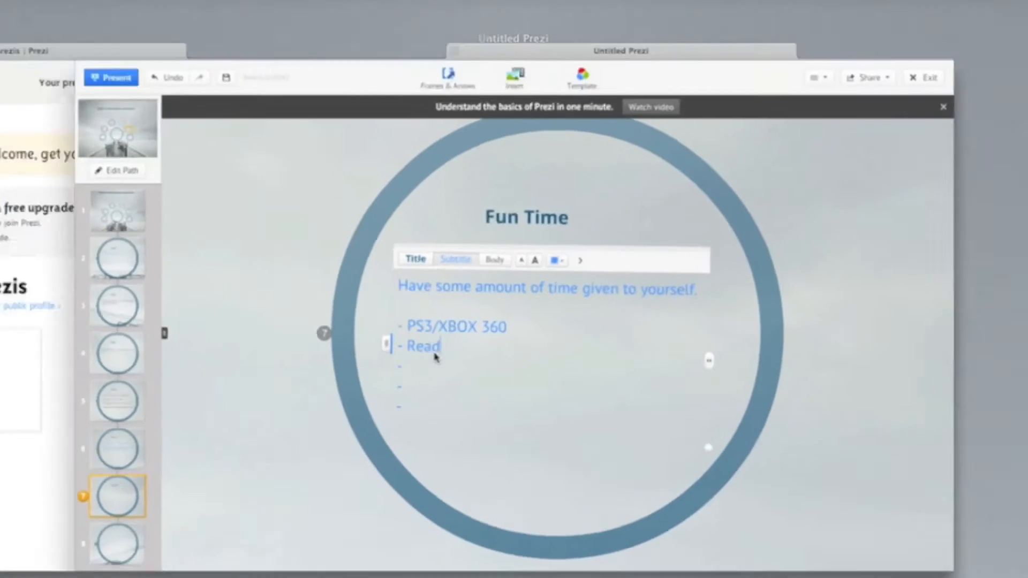
left_click(433, 374)
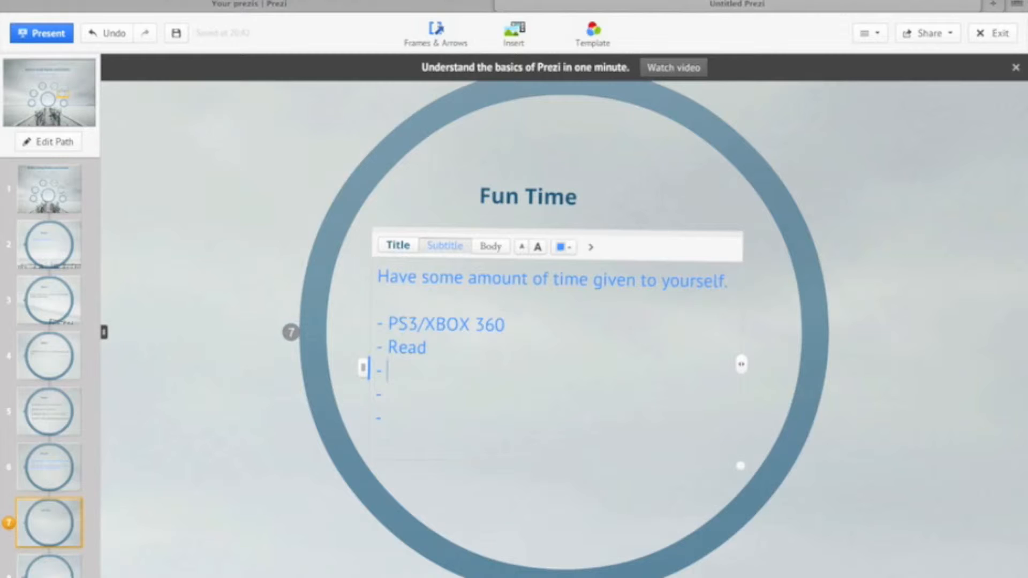
type("Listen to Music")
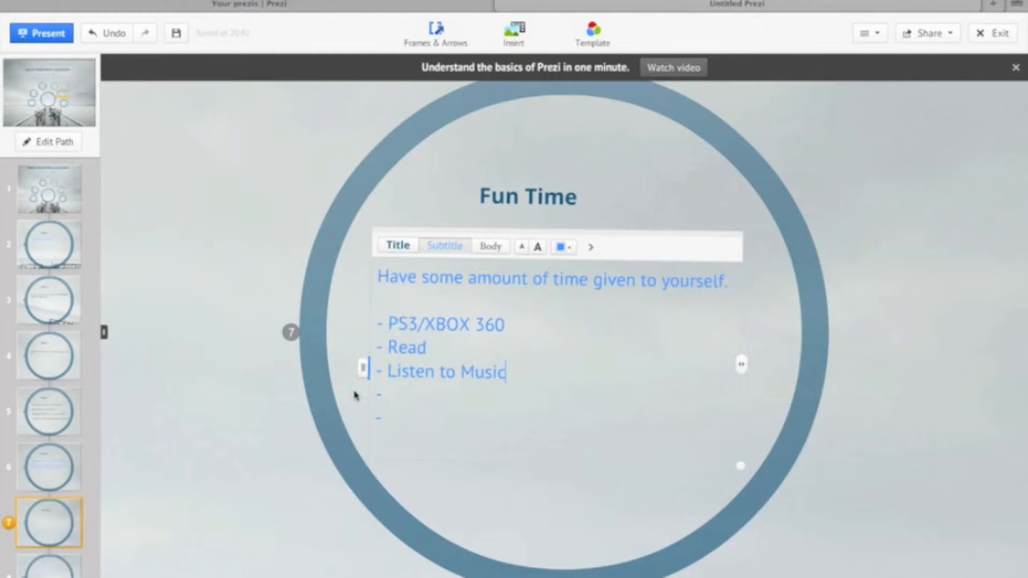
- Fill in the fourth dash item of the Fun Time list with "Watch a YouTube Video"
left_click(421, 394)
type("Watch a Y")
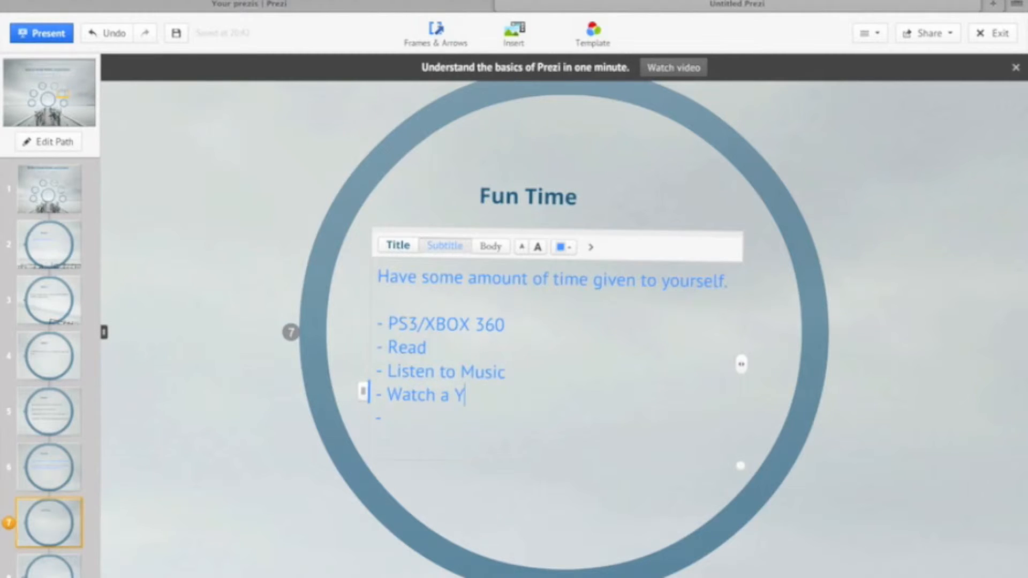
type("ouTube Vide")
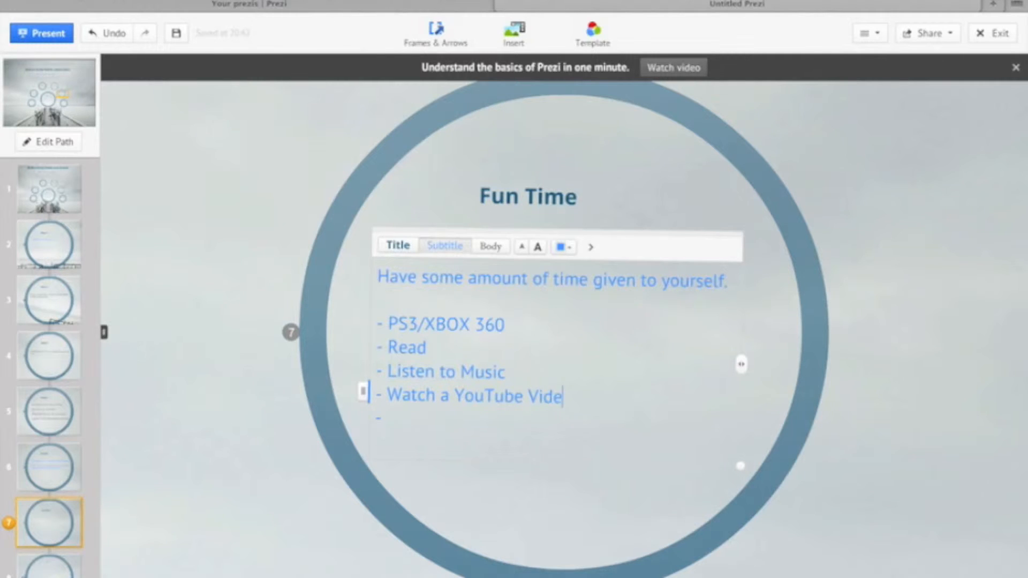
type("o - Do not ")
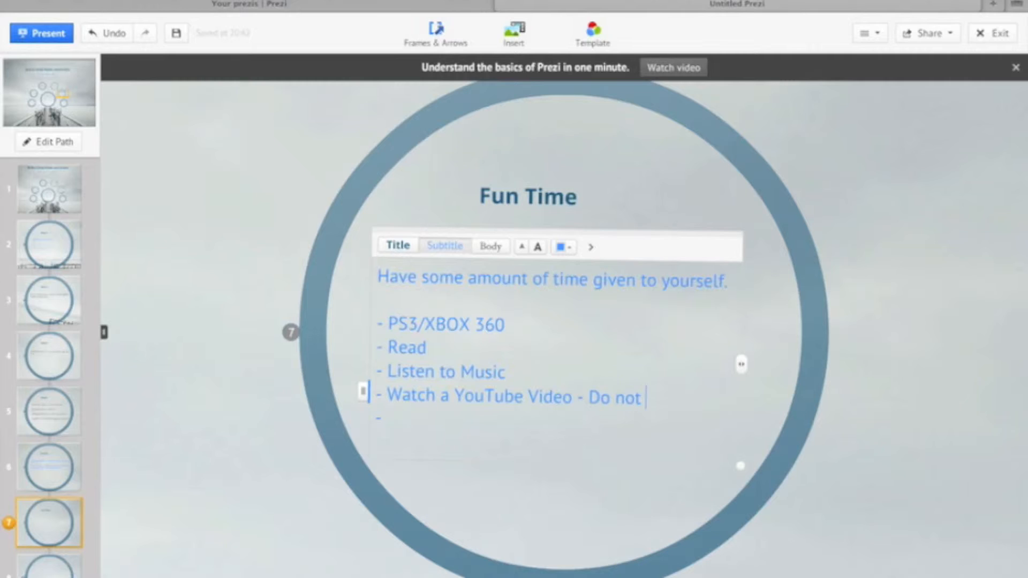
type("be do addicted")
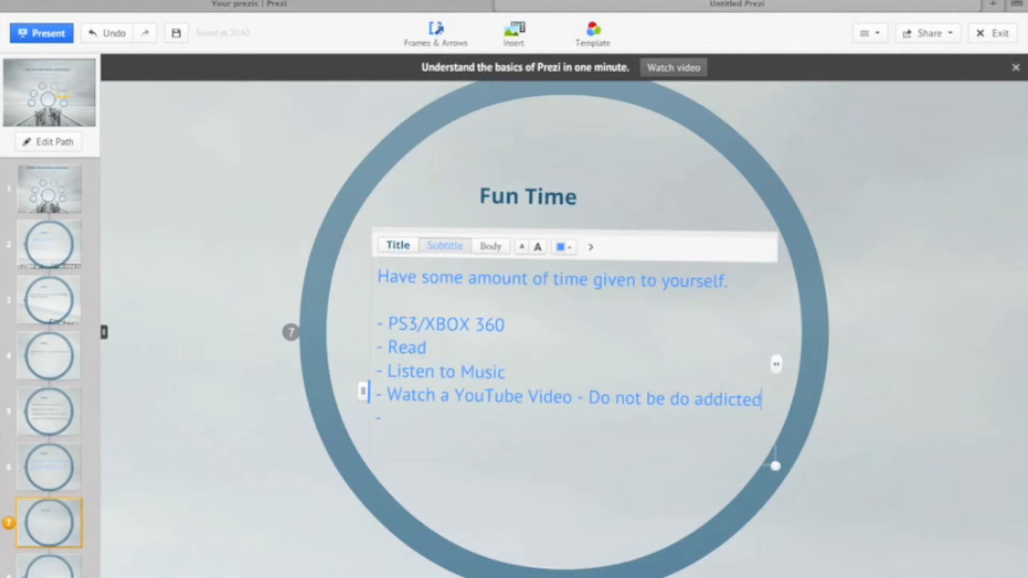
type(" to wathcing")
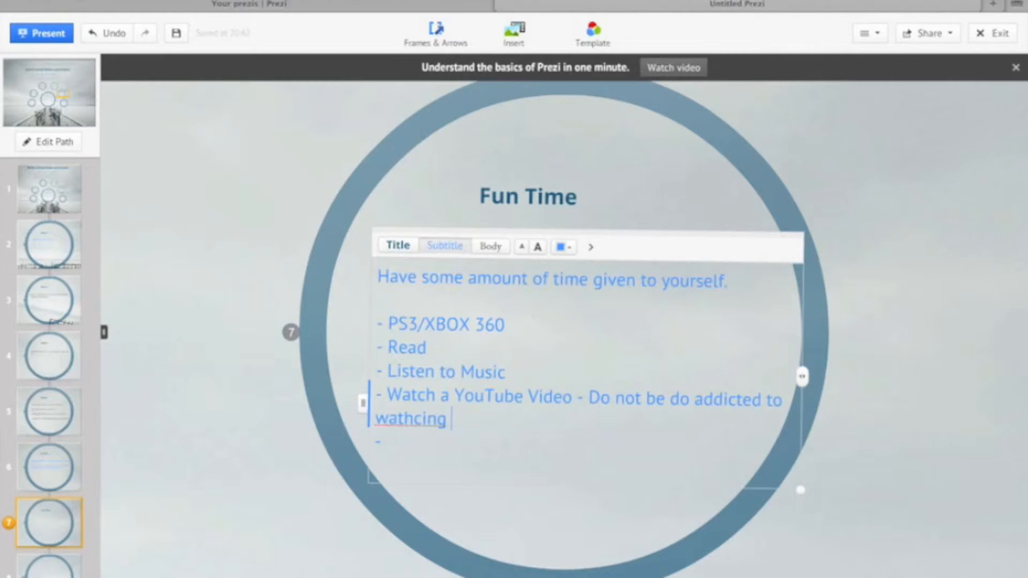
type(" t")
- Extend the YouTube list item with " - Do not be do addicted to watching YouTube videos.", with the spelling of "watching" corrected
key("BackSpace")
type("Yout")
key("BackSpace")
type("Tube vide")
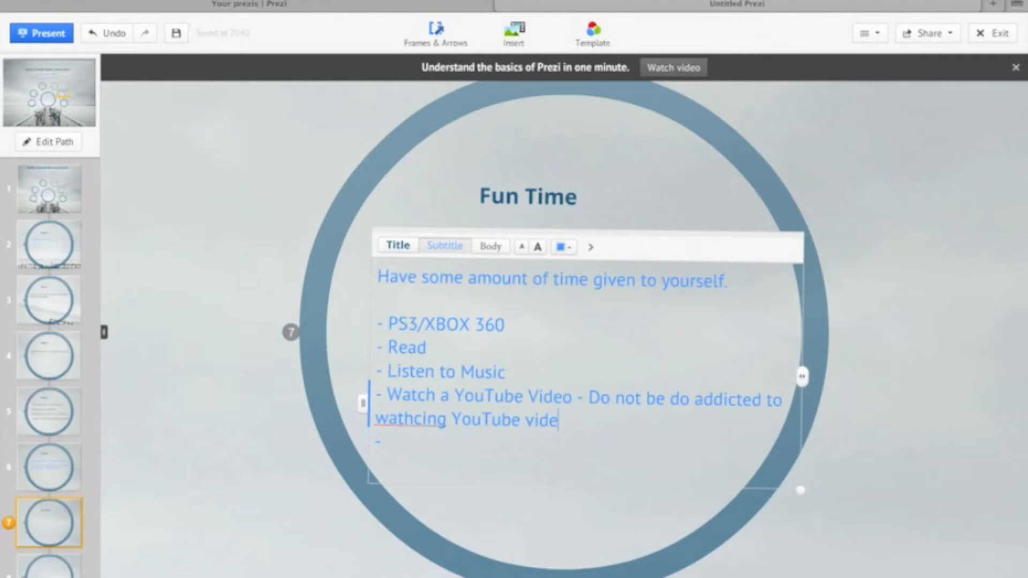
type("os.")
right_click(413, 417)
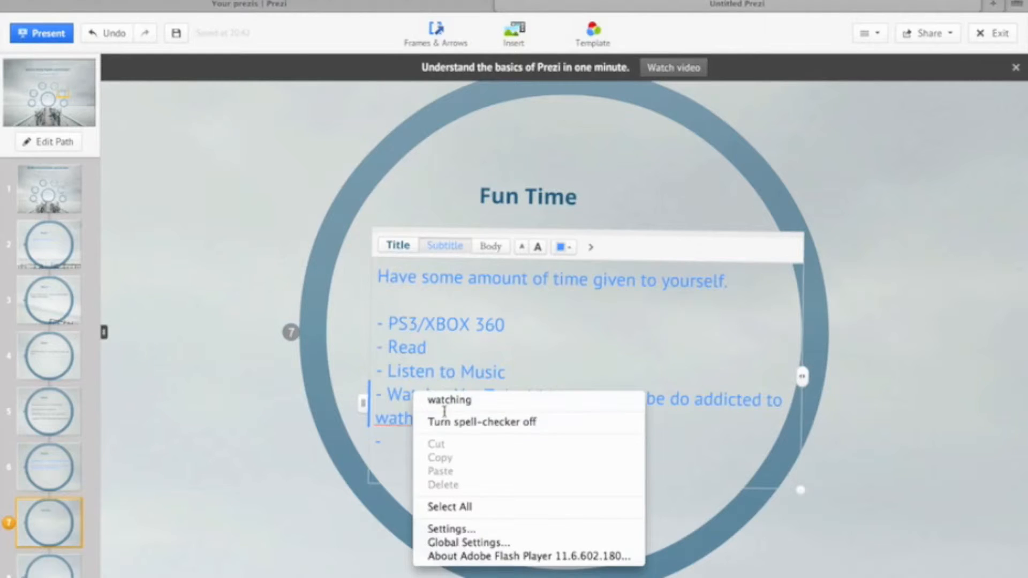
left_click(447, 400)
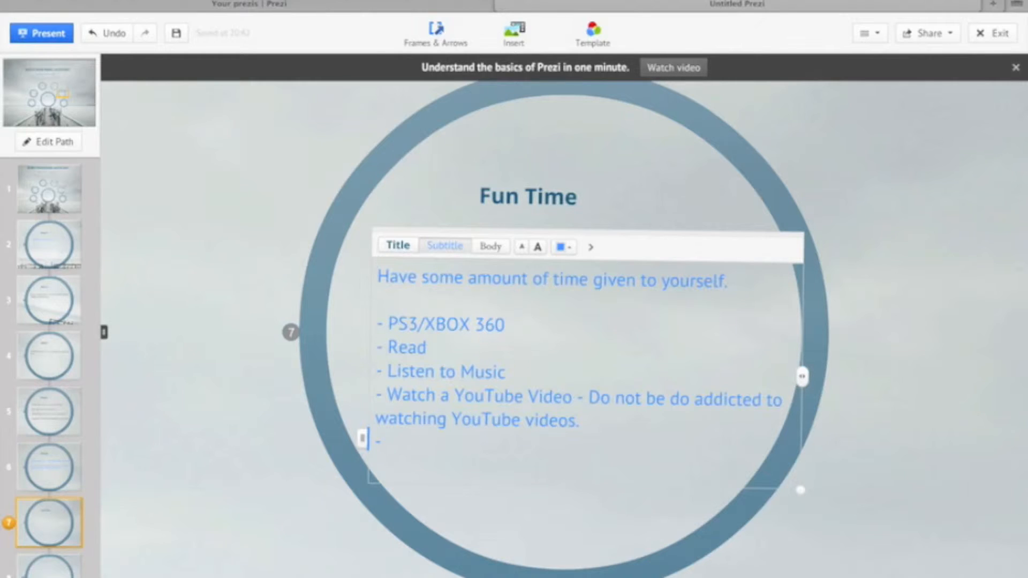
- Fill in the last empty dash item of the Fun Time list with "Layback and relax."
type("Layback and relax")
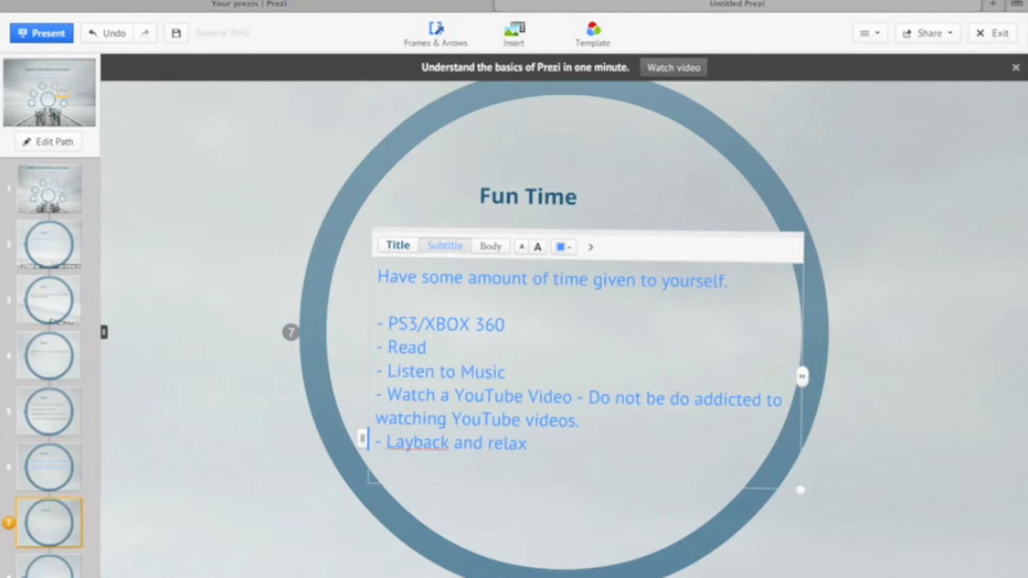
type(".")
- Add the list item "- Count your blessings." at the end of the Fun Time list
key("Return")
type("- ")
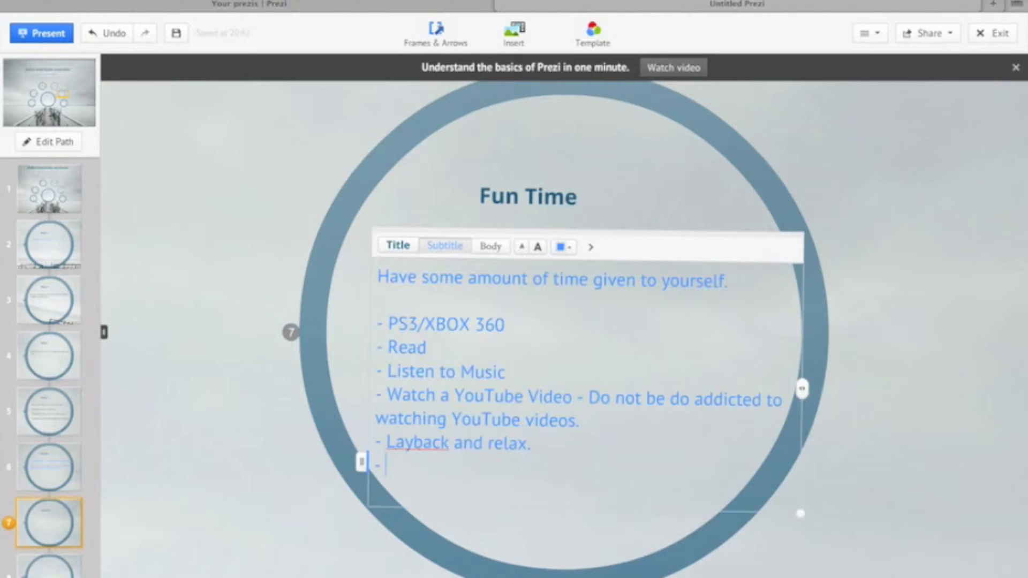
type("Count you")
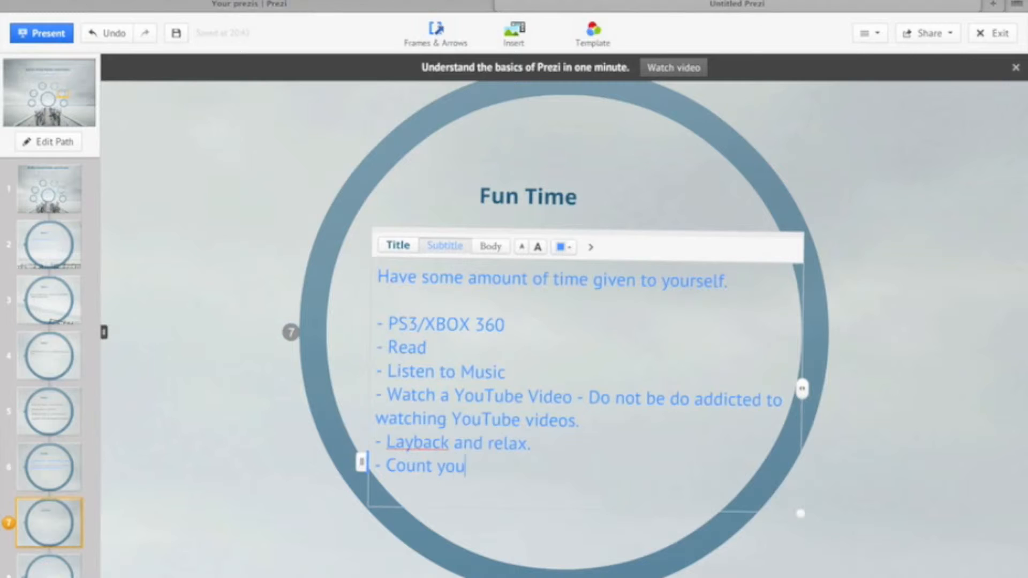
type("r blessing.")
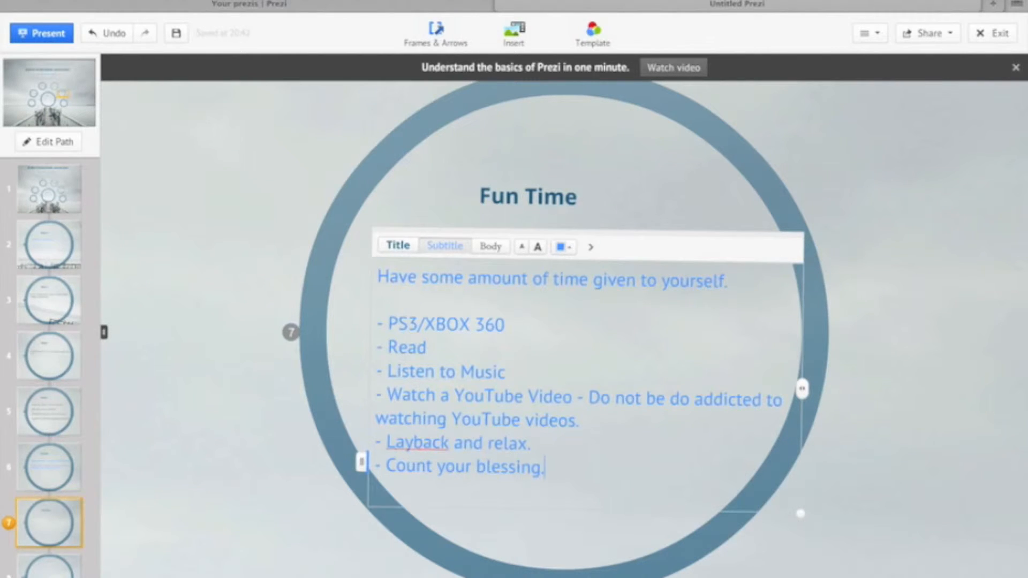
key("BackSpace")
type("s.")
- Move the Fun Time title and its body text higher inside the circle, with the title centred near the upper rim
left_click(498, 197)
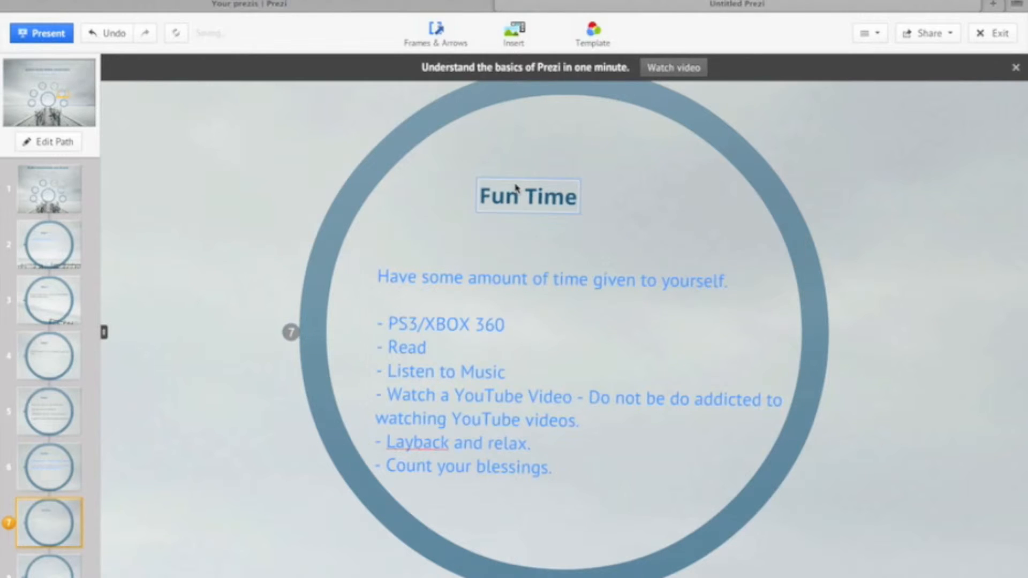
left_click_drag(559, 182, 596, 130)
left_click_drag(530, 290, 518, 227)
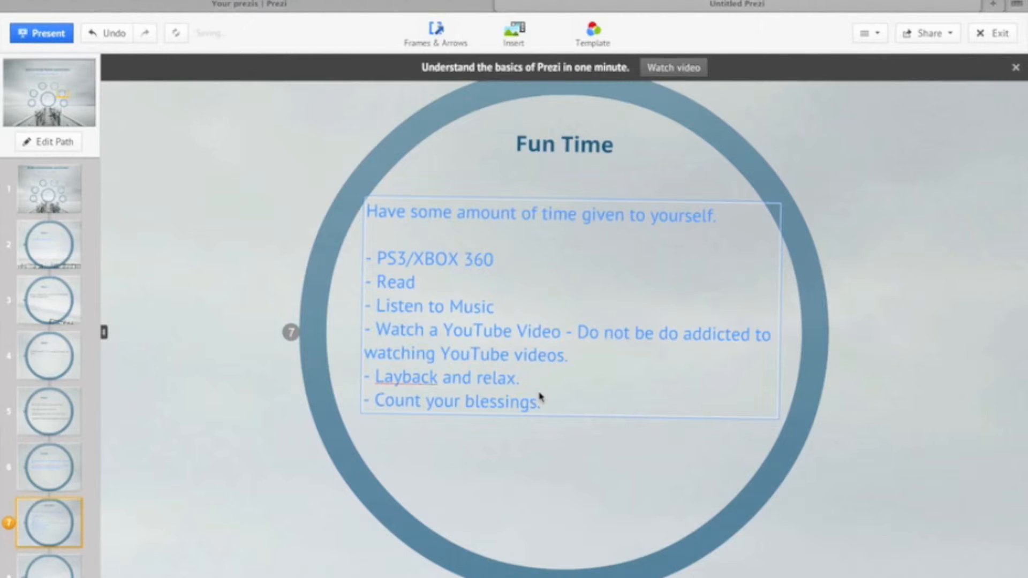
- Add the list item "- Meditate" below the blessings item
left_click(554, 410)
left_click(551, 396)
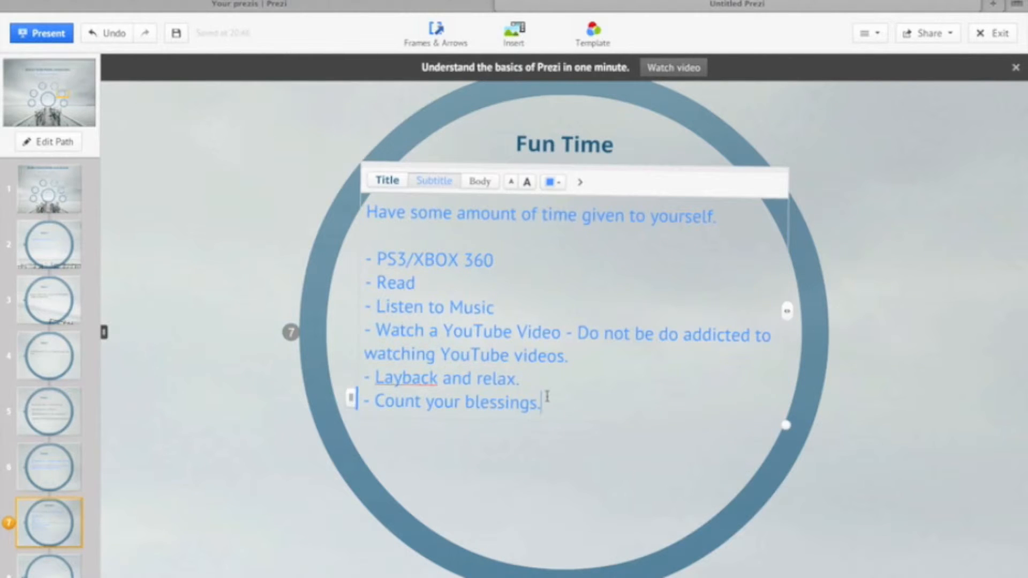
key("Return")
type("- M")
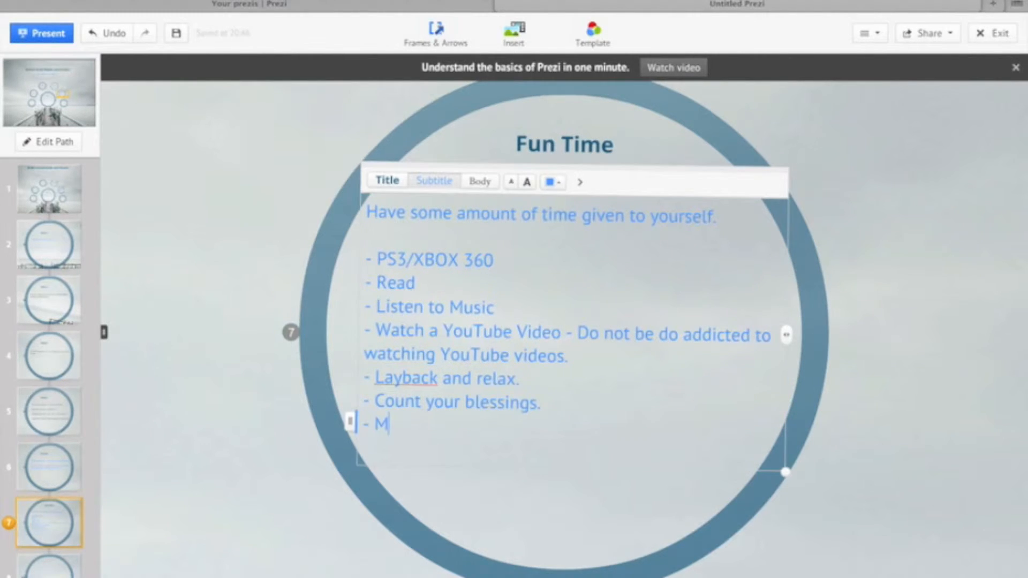
type("editate")
- Add the list item "- Run" as the final line of the Fun Time list
key("Return")
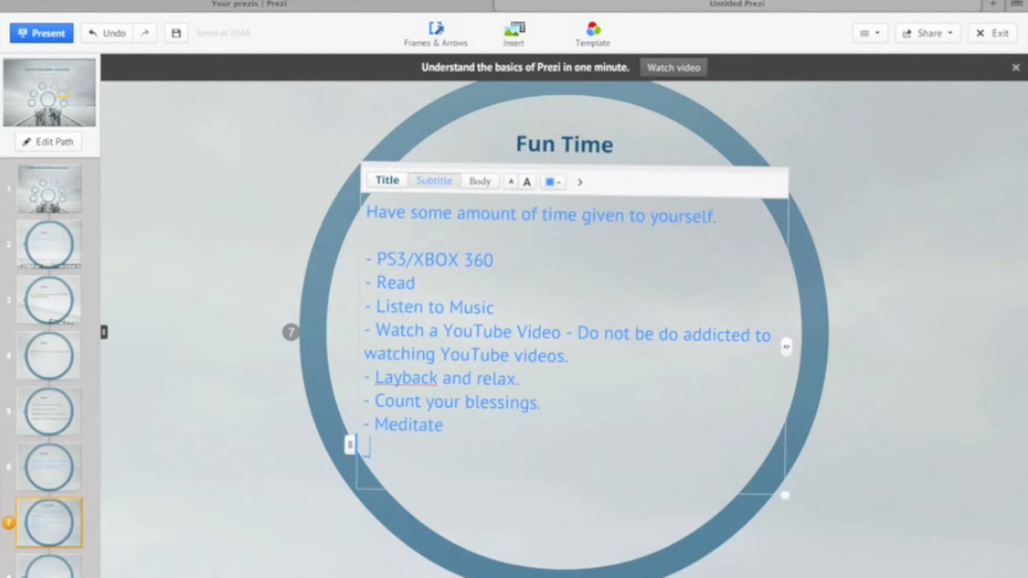
type("- run")
key("BackSpace")
key("BackSpace")
key("BackSpace")
type("Run")
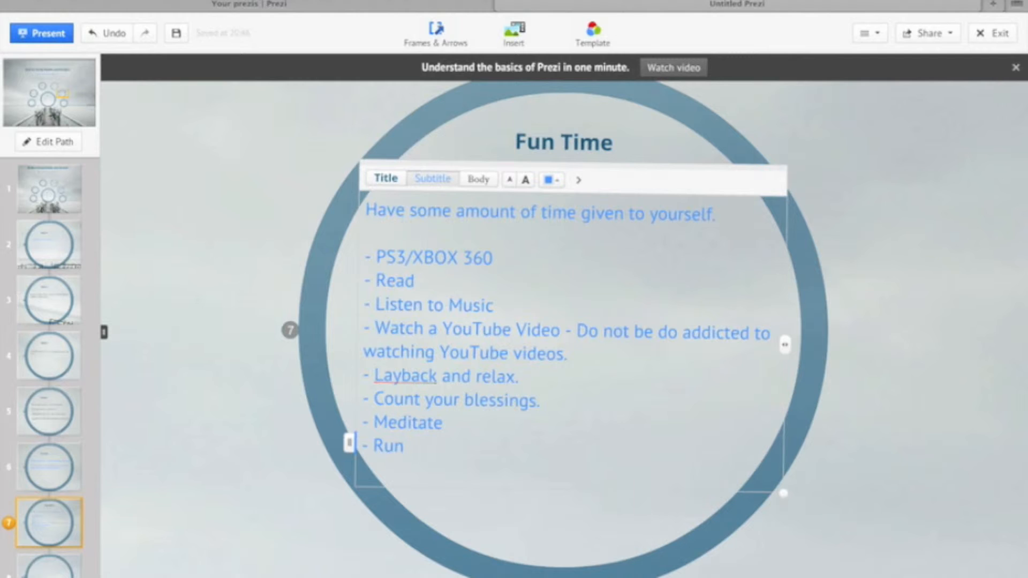
- Go to path point 8 and start its title with "Review Constantly the Concepts"
left_click(49, 567)
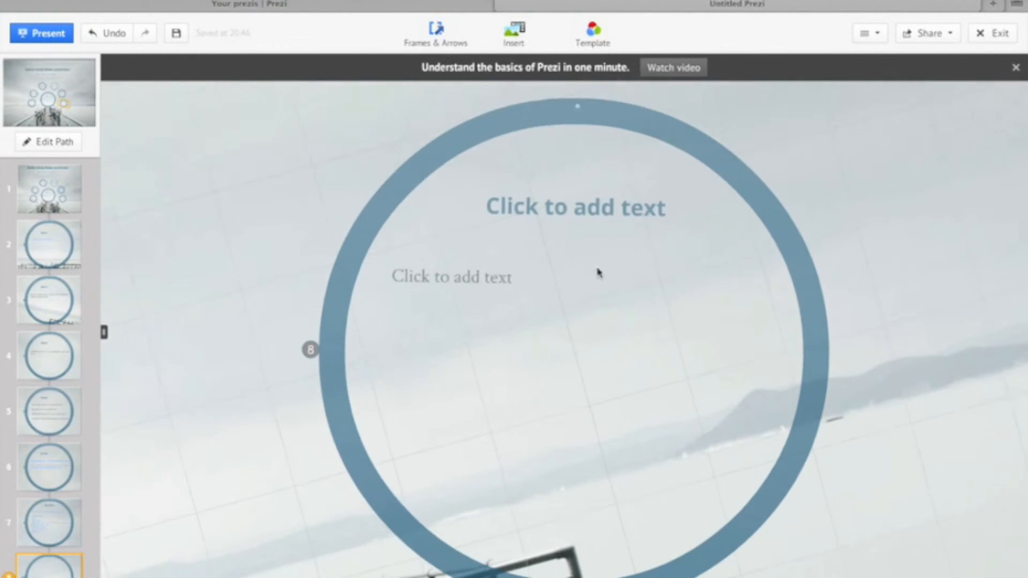
left_click(553, 168)
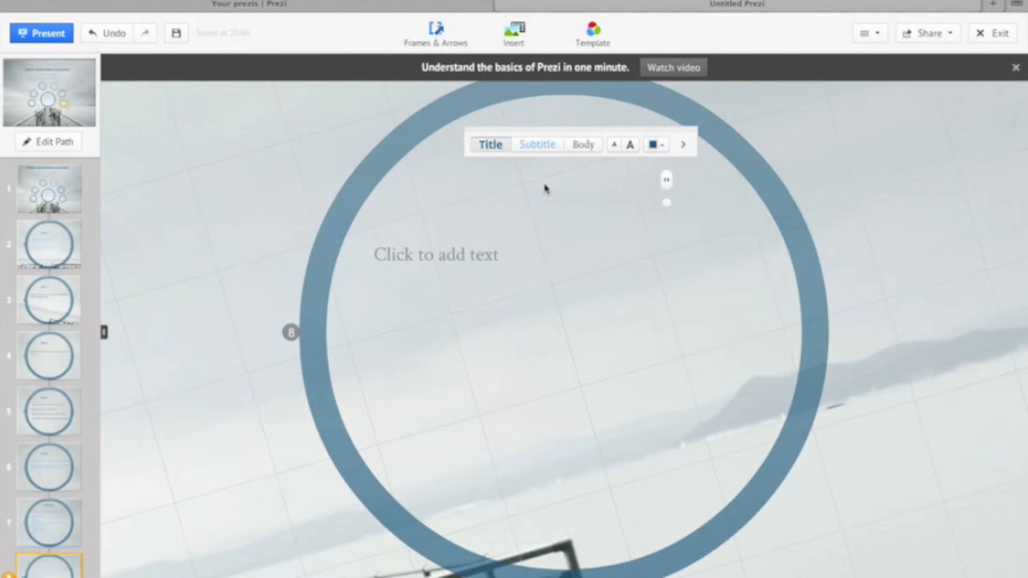
type("revi")
key("BackSpace")
key("BackSpace")
key("BackSpace")
key("BackSpace")
type("Review")
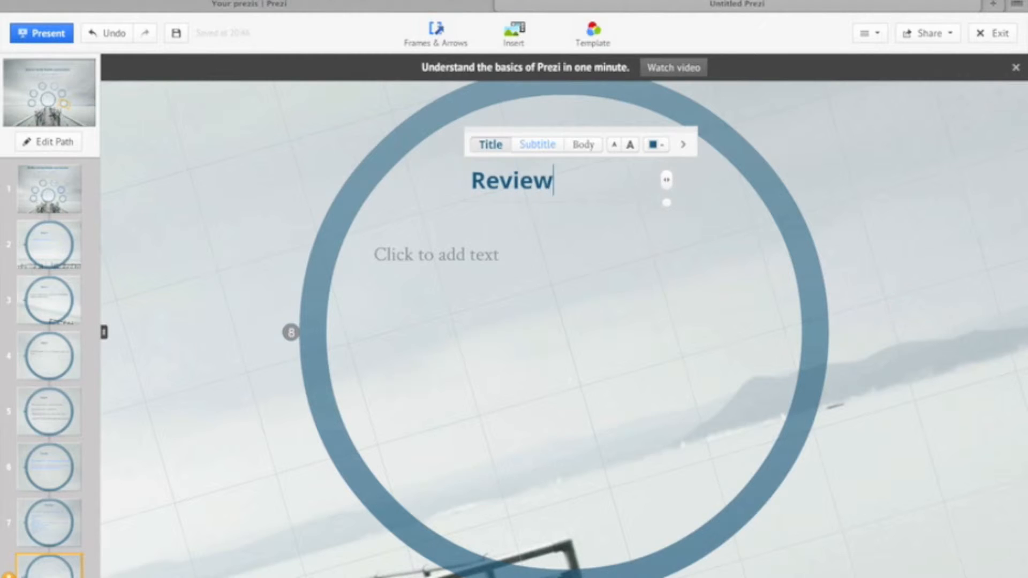
type(" Constant")
key("BackSpace")
type("ntly the ")
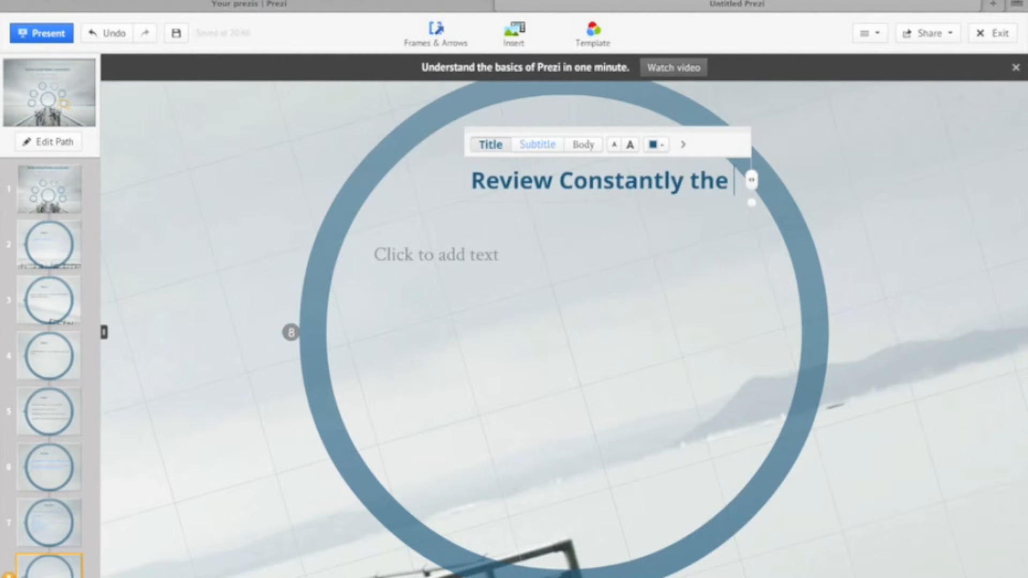
type("Concepts ")
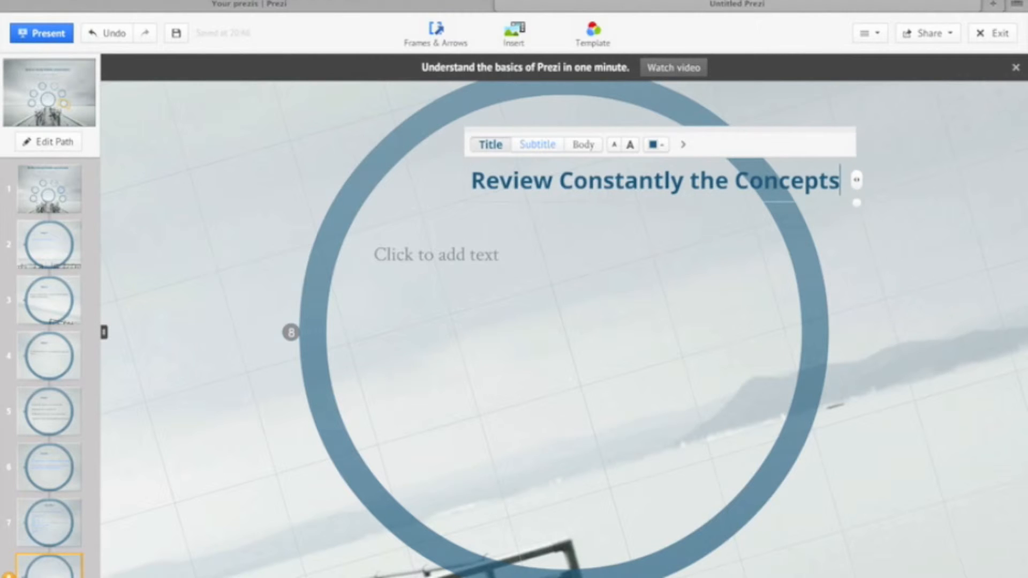
type("Yo")
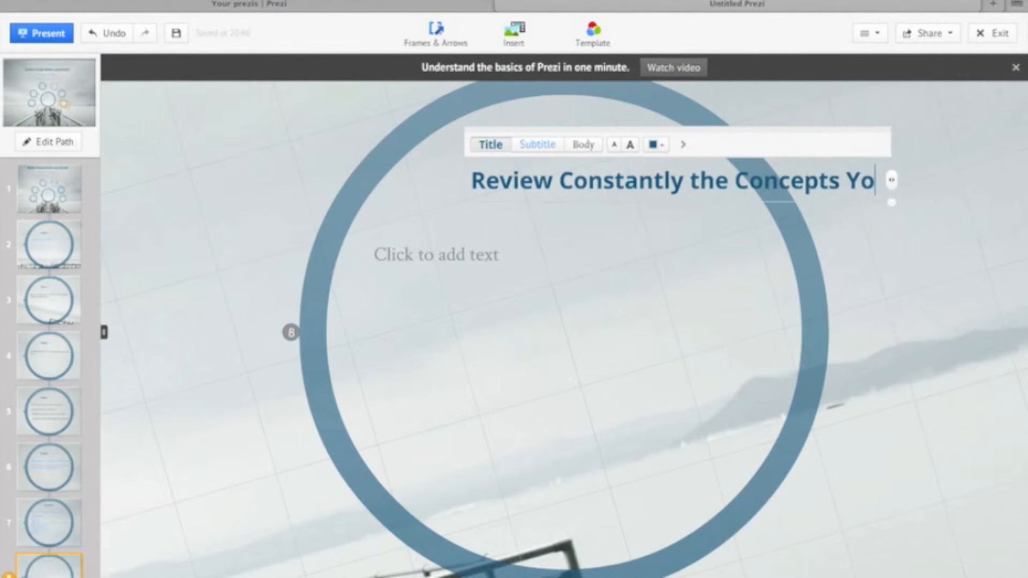
type("u Don't")
- Complete the title of path point 8 with "You Don't Understand"
key("BackSpace")
type("'t Understnad")
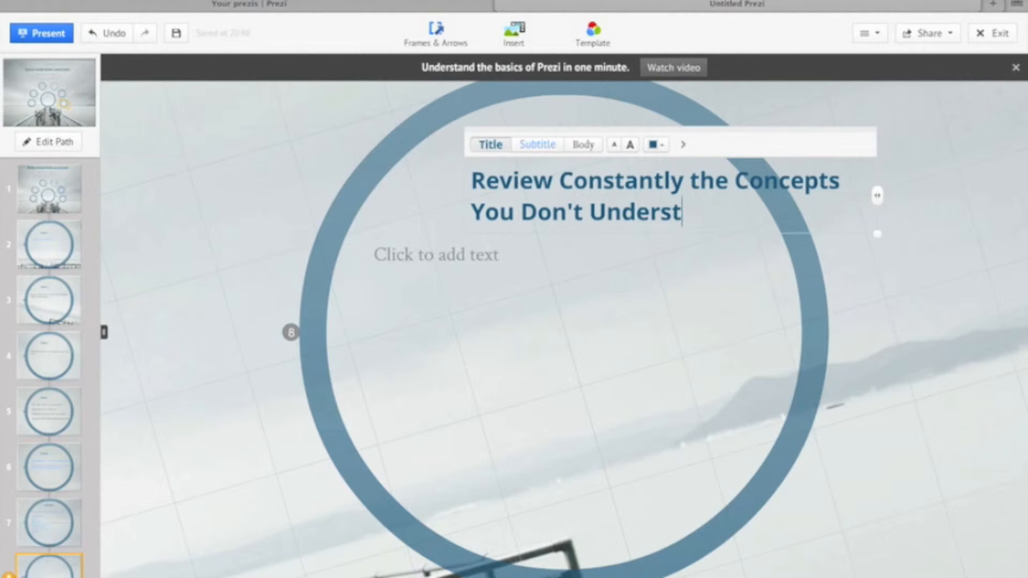
key("BackSpace")
key("BackSpace")
type("and")
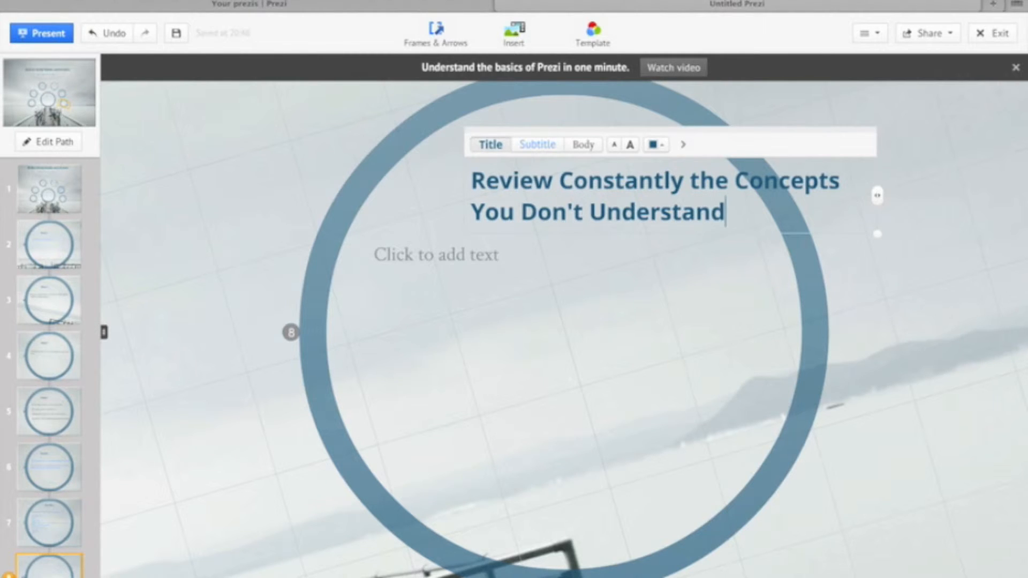
left_click(578, 266)
- Reposition the two-line title inside the circle and place the body text placeholder just beneath it
left_click_drag(663, 213, 581, 225)
left_click_drag(469, 261, 471, 349)
left_click_drag(509, 210, 487, 247)
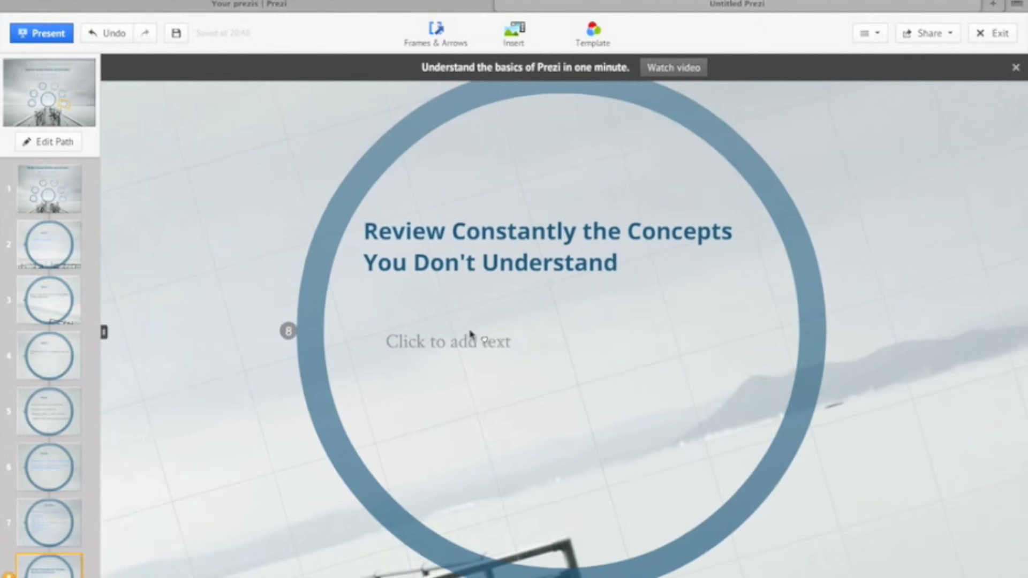
left_click(470, 335)
left_click_drag(469, 335, 459, 303)
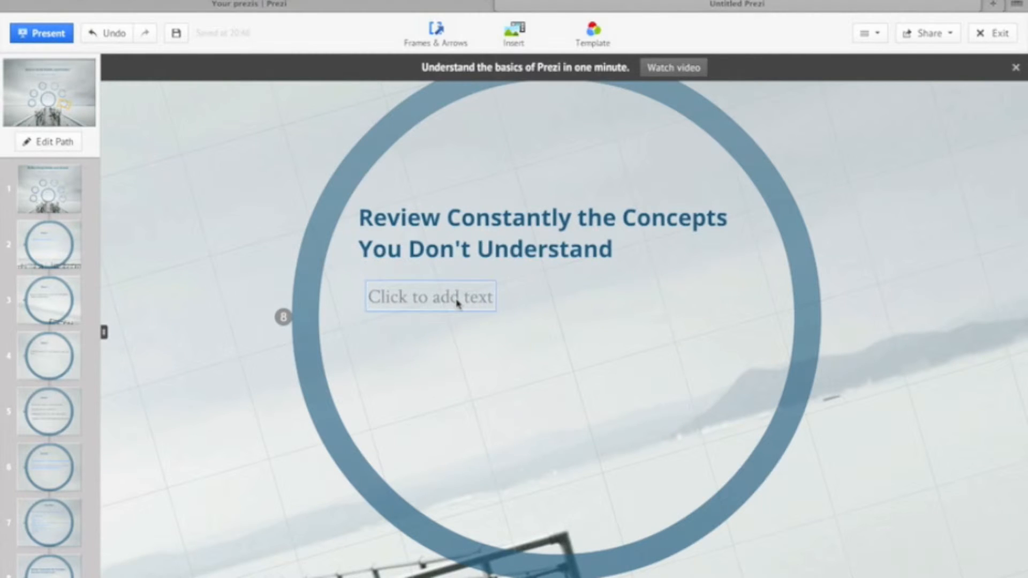
- Give the body text of path point 8 the Subtitle style and write the lines "- Ask your Teachers" and "- Get After"
left_click(456, 301)
left_click(436, 271)
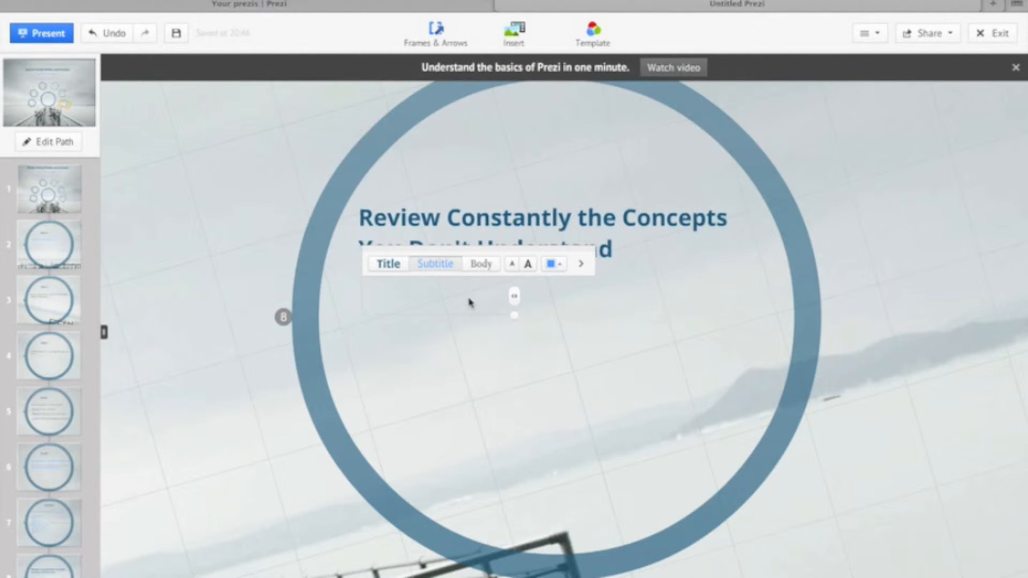
type("- Ask ayou")
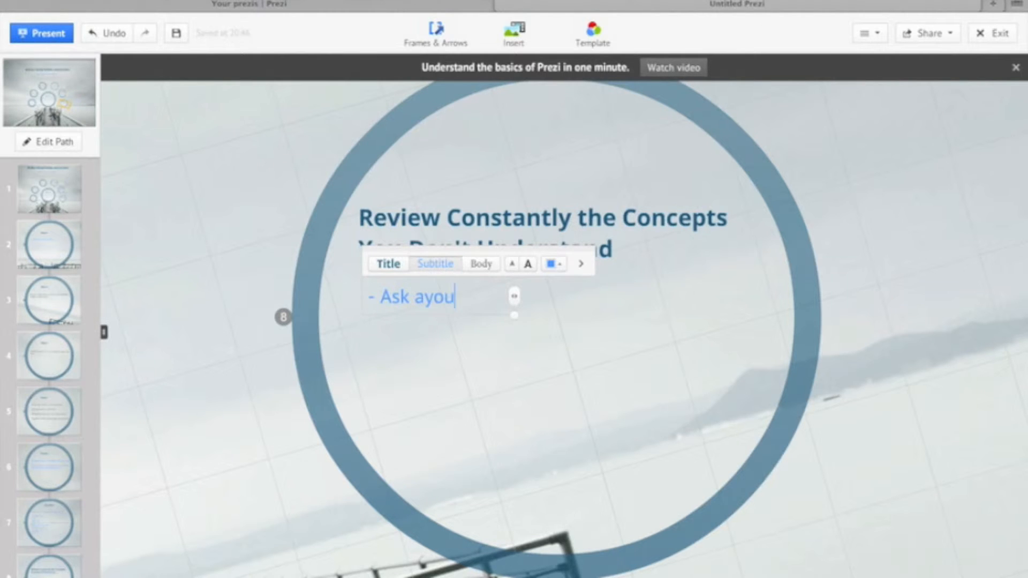
type("r Teachers")
key("Return")
type("- Get F")
key("BackSpace")
type("After")
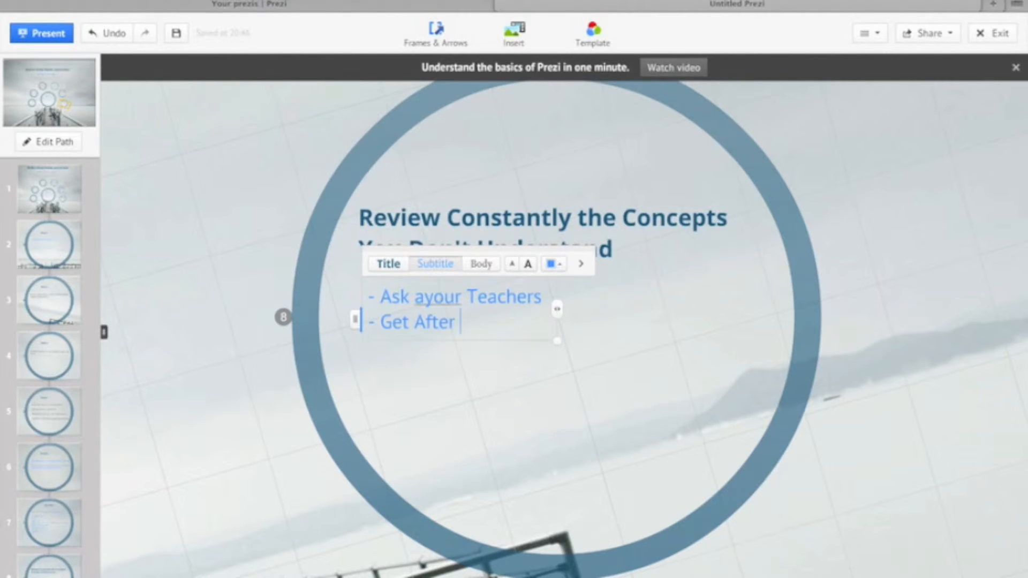
left_click(432, 298)
key("BackSpace")
key("BackSpace")
type("y")
- Complete the second list line so that it reads "- Get Afterschool Help"
left_click(468, 320)
type("school Help")
- Add the third list item "- Think of Ways to Creatively Review." and finish editing the text of path point 8
key("Return")
type("-")
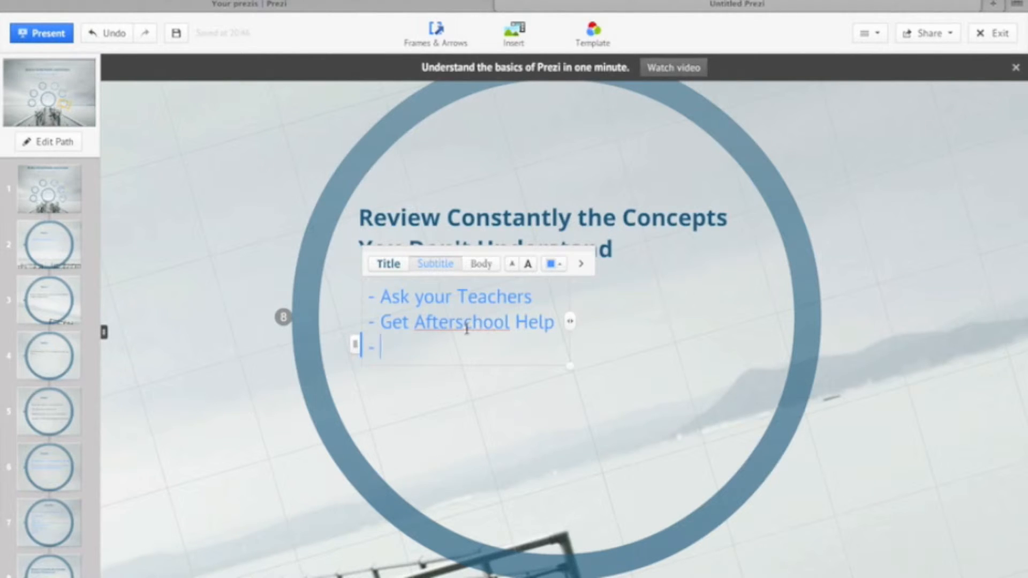
type("Think of Ways to Creativ")
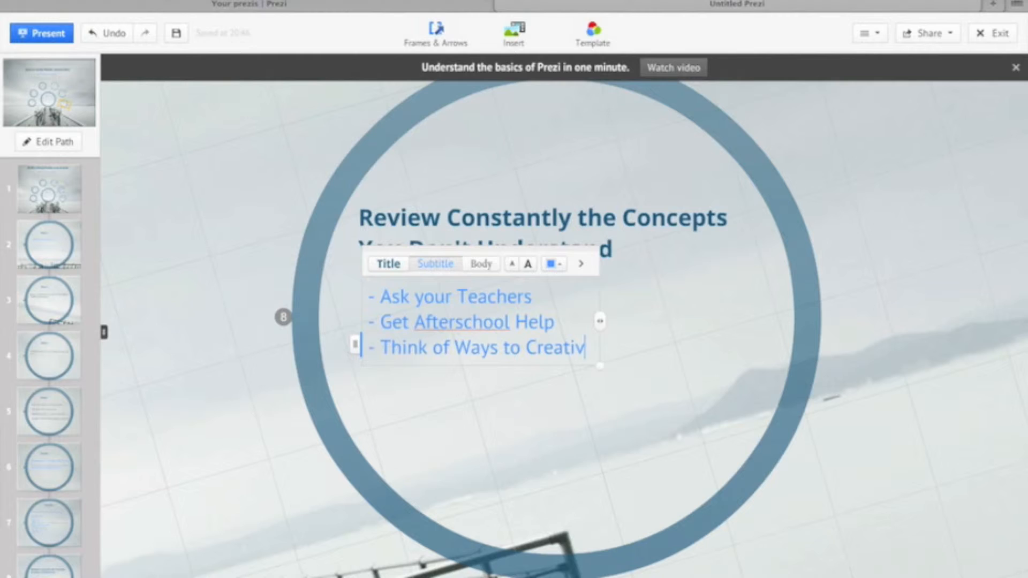
type("ely ")
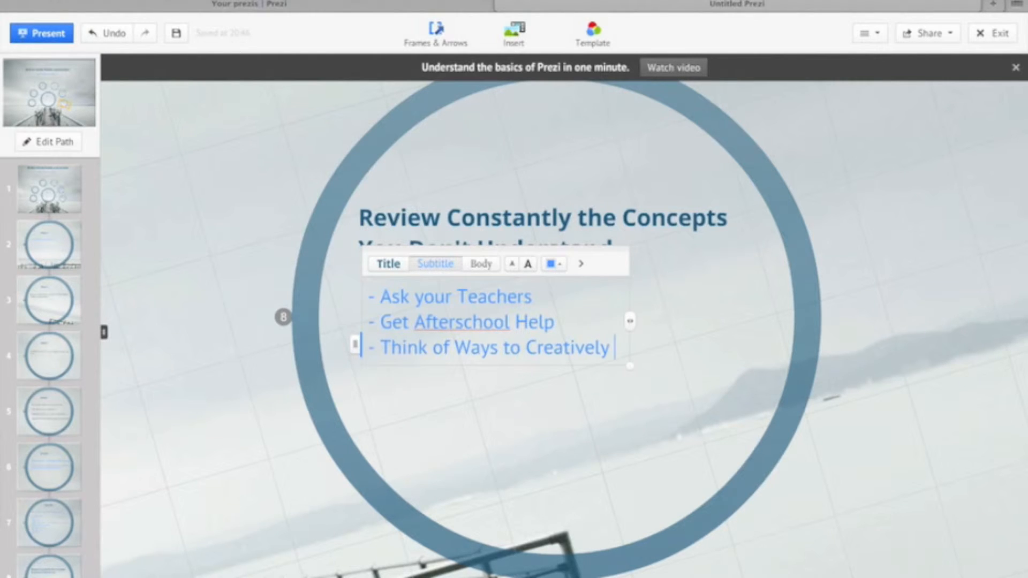
type("revie")
key("BackSpace")
key("BackSpace")
key("BackSpace")
key("BackSpace")
key("BackSpace")
type("Reviw")
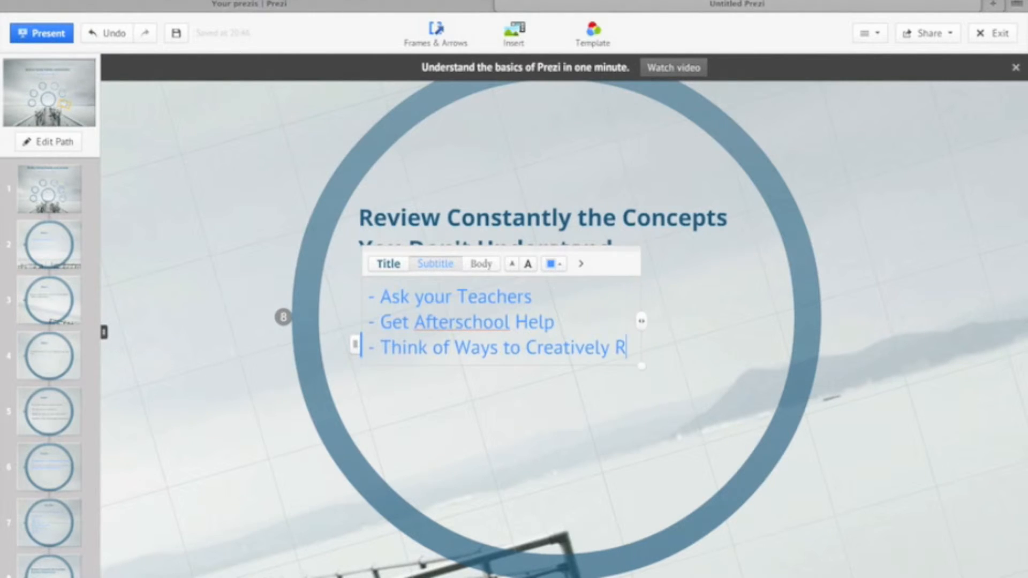
key("BackSpace")
type("ew.")
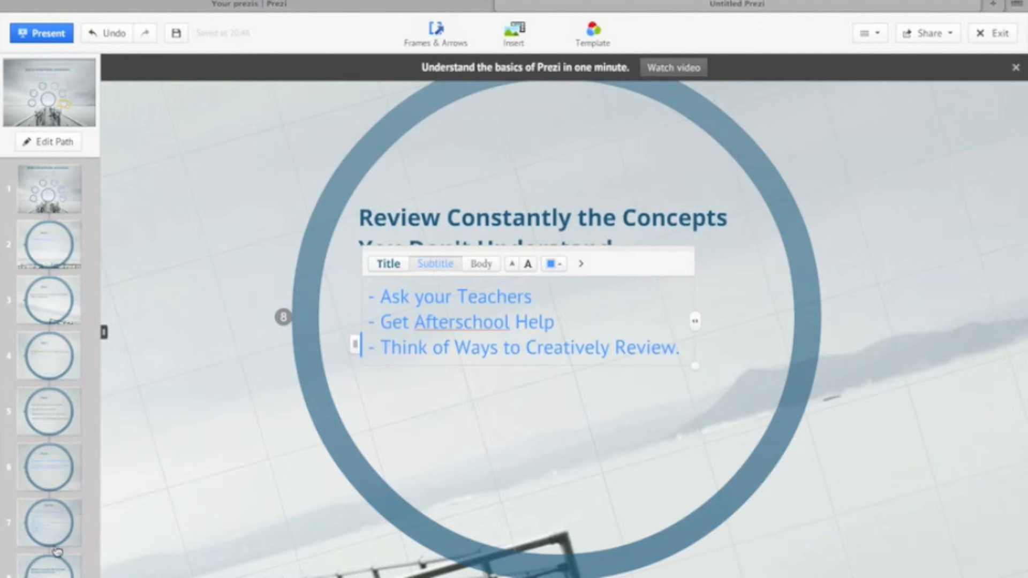
left_click(80, 562)
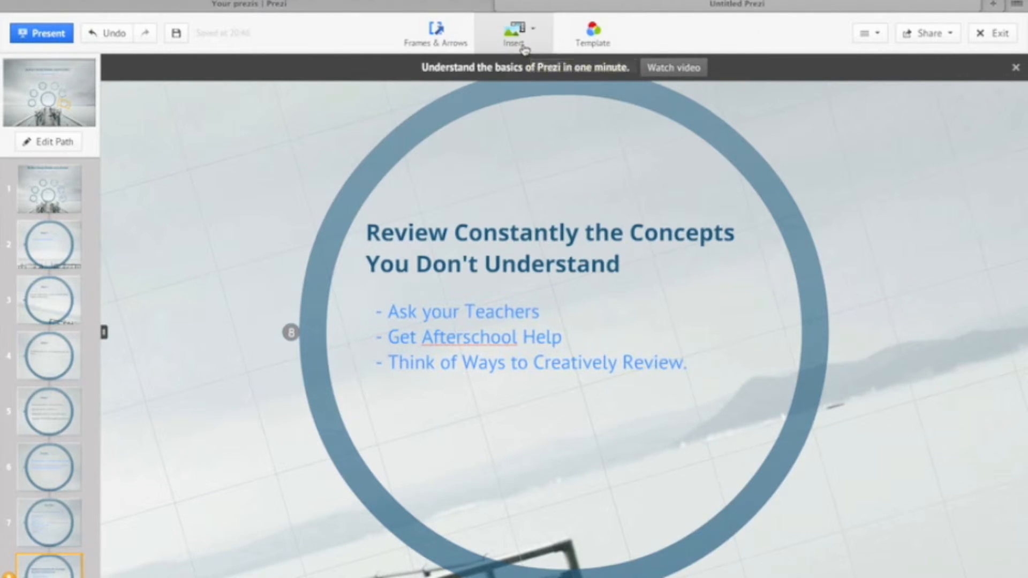
- Add a new frame after path point 8 and give it the title "The End"
left_click(446, 38)
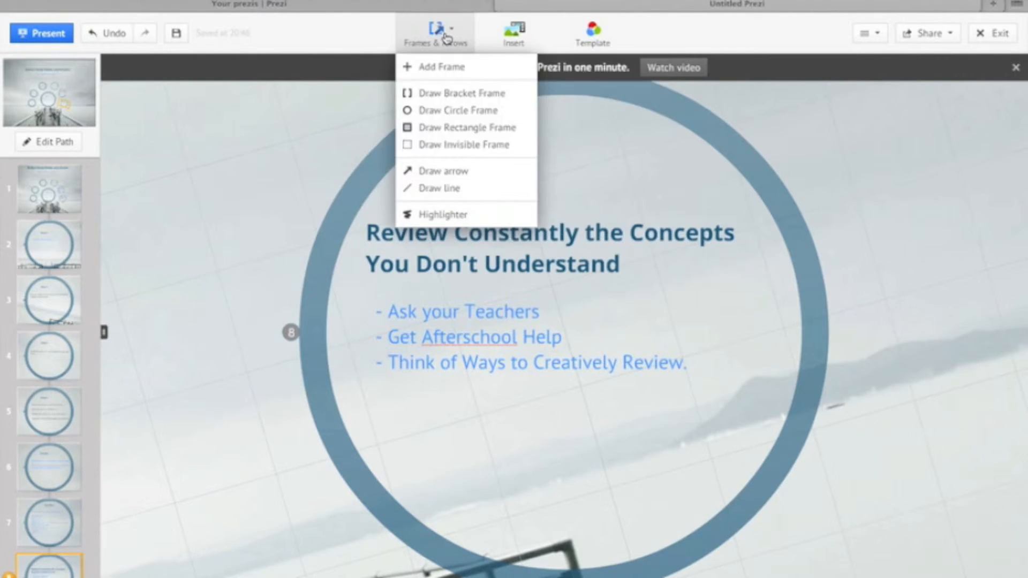
left_click(444, 67)
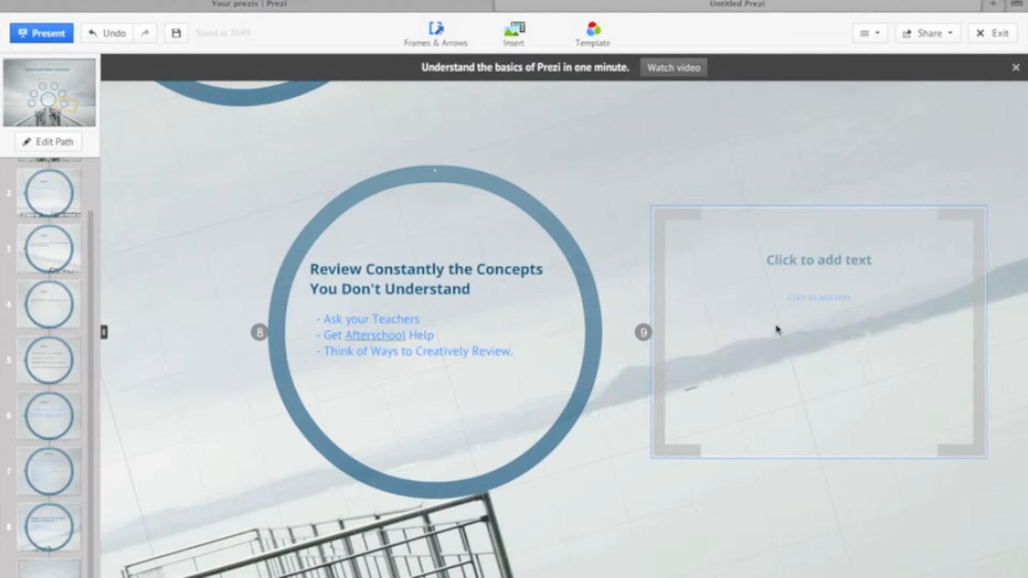
left_click(771, 326)
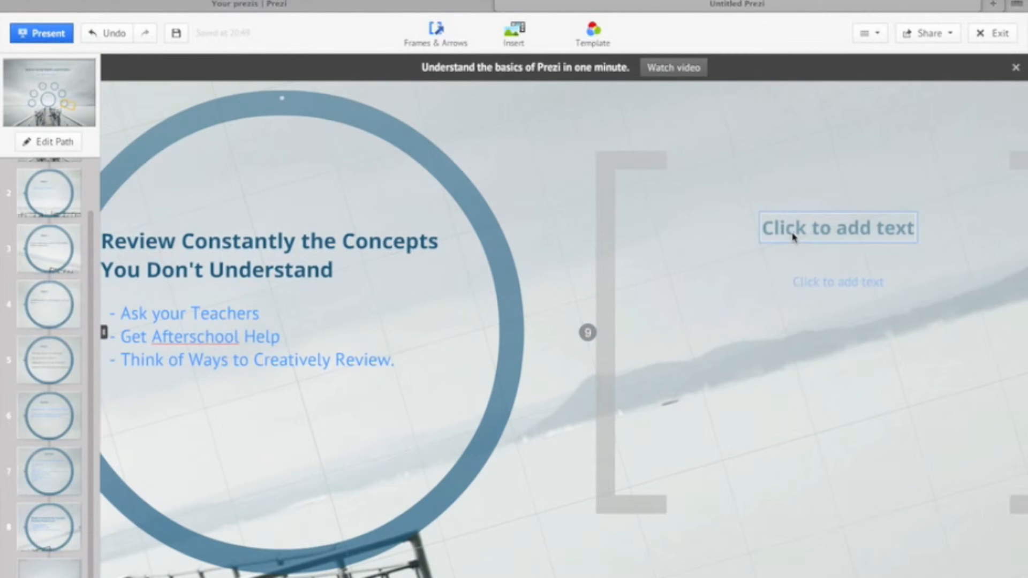
left_click(793, 237)
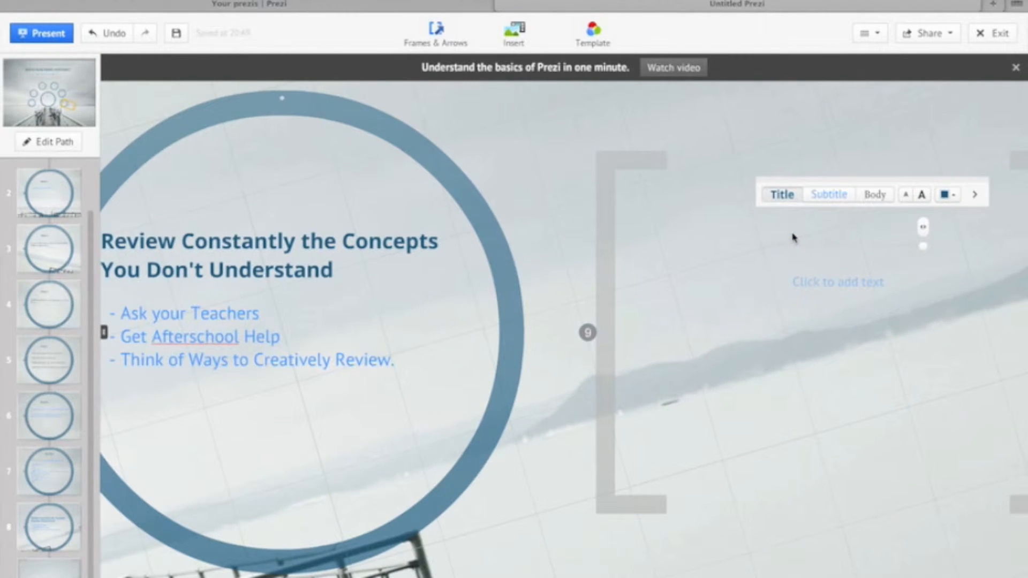
type("The")
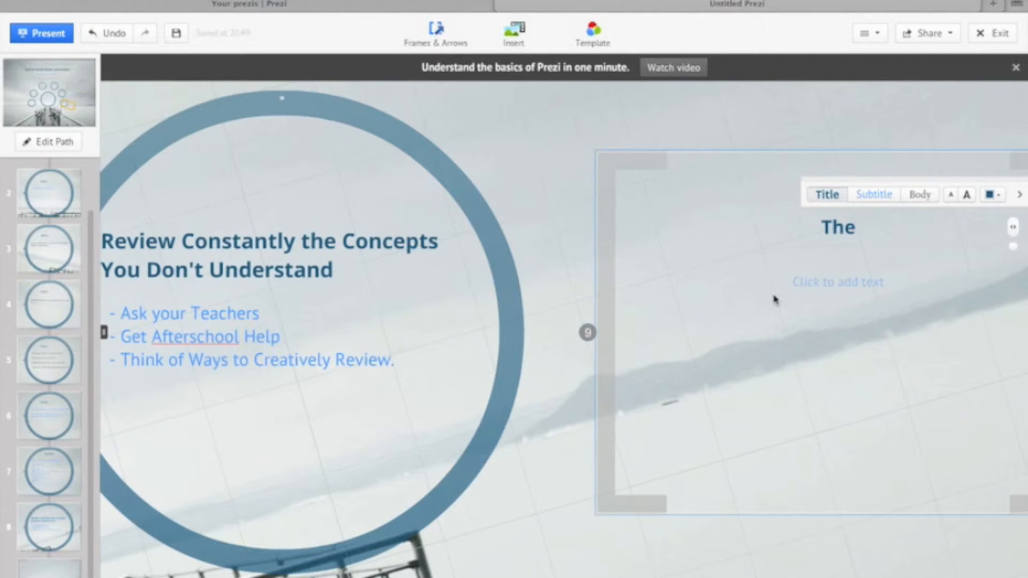
type(" End")
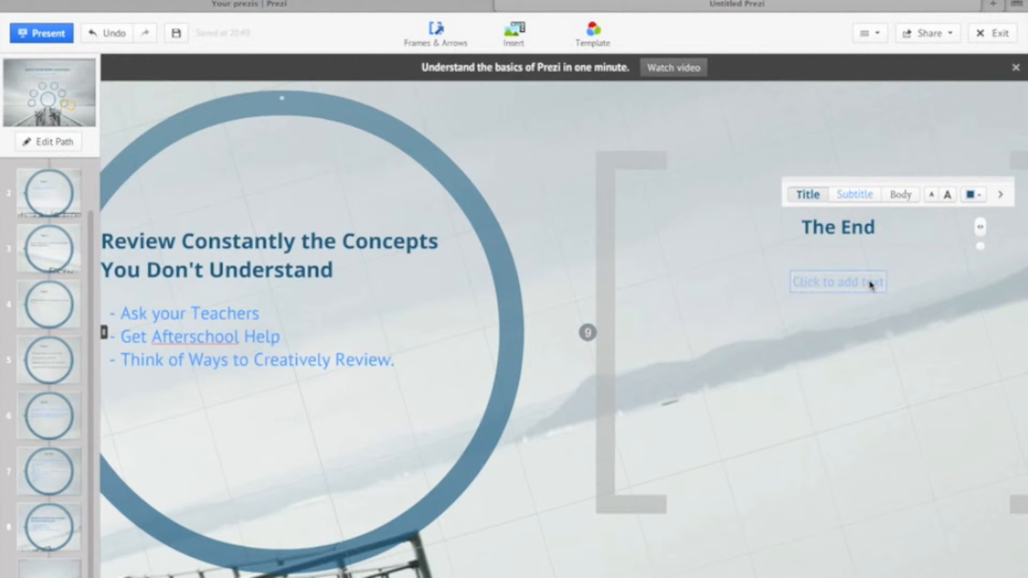
- Fill the closing frame's subtitle with "Thanks for Listening" and save the presentation
left_click(870, 285)
type("Thanks for Lis")
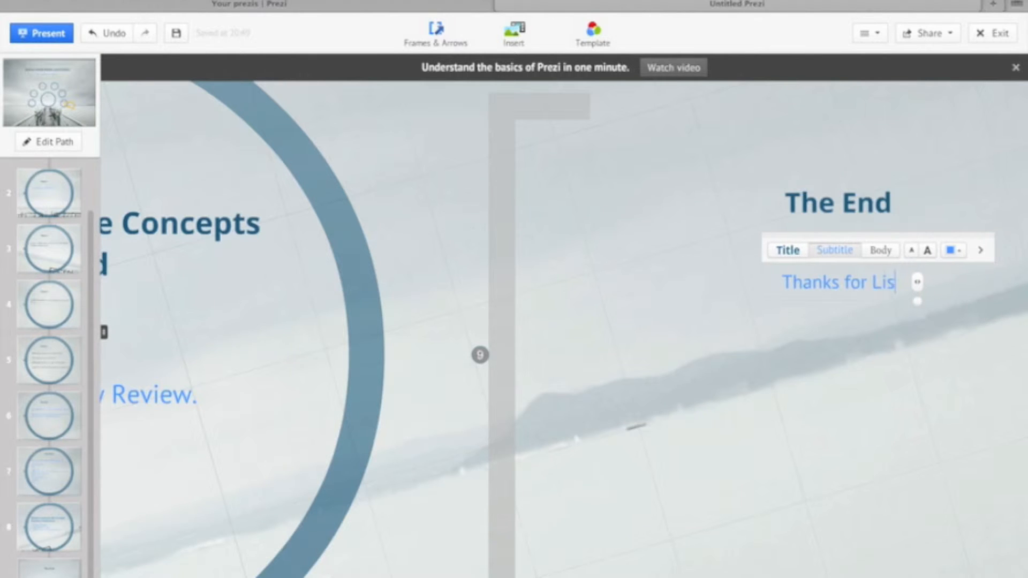
type("tening")
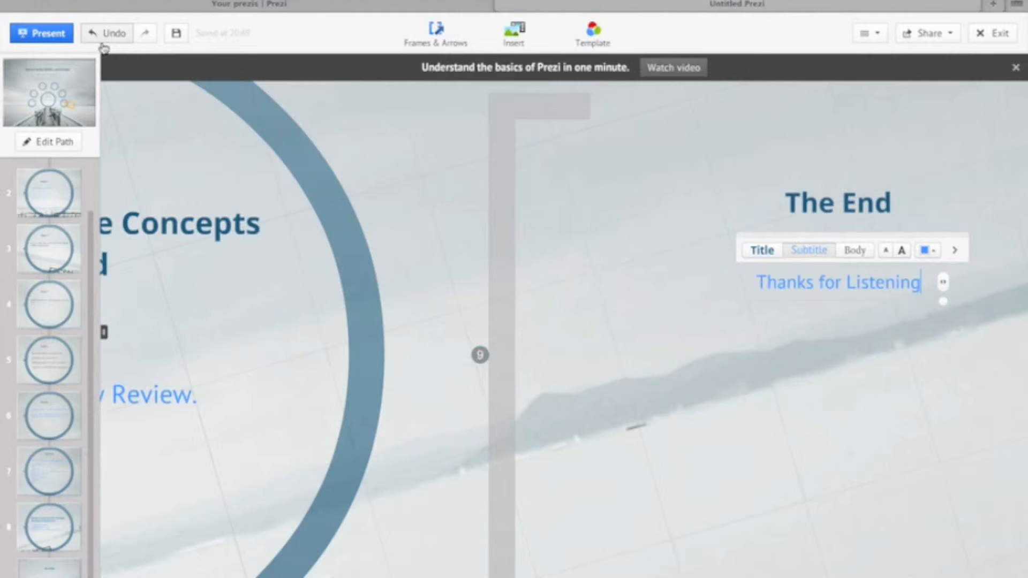
left_click(177, 34)
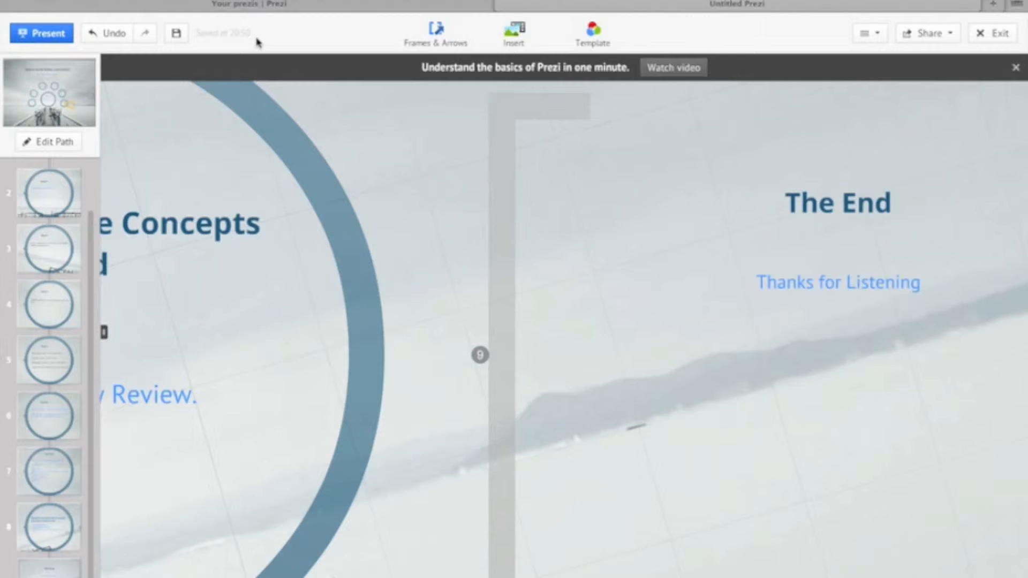
- Preview the presentation in full screen from the closing frame, allowing keyboard controls, and return to editing
mouse_move(230, 1)
left_click(48, 34)
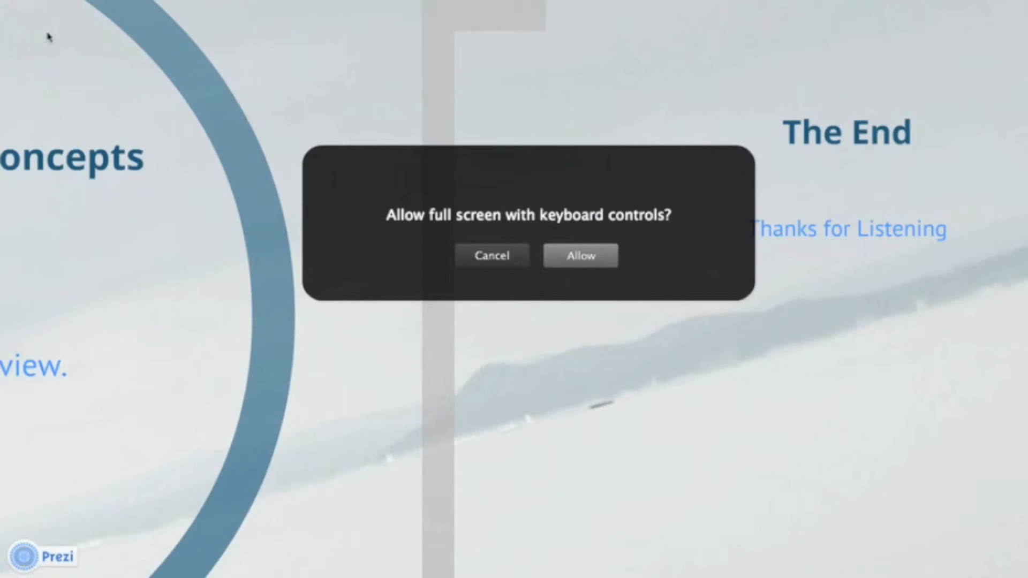
left_click(605, 263)
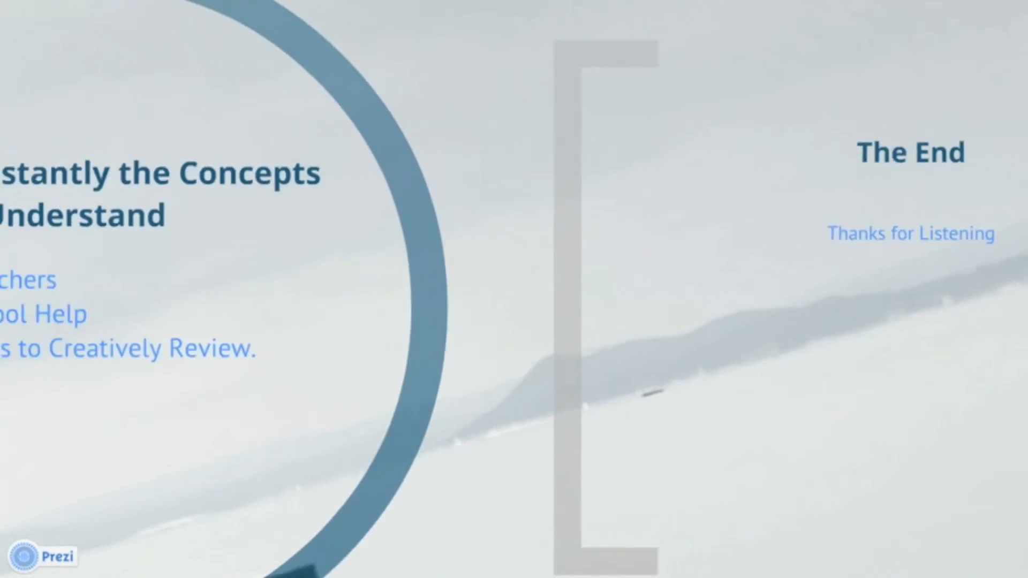
key("Escape")
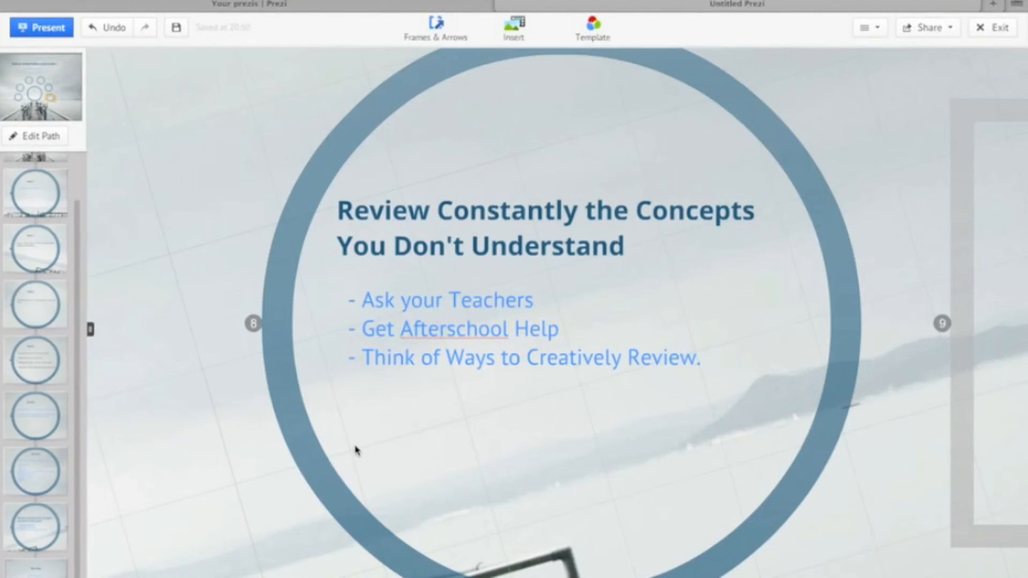
- Go to path point 1 and start the full-screen presentation there with keyboard controls allowed
scroll(59, 186, "up", 1)
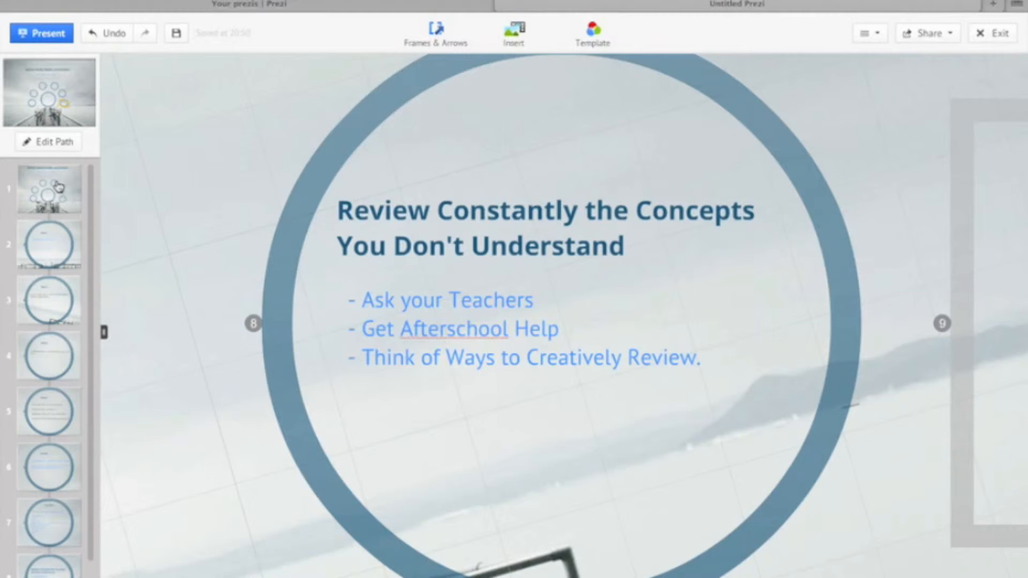
left_click(53, 190)
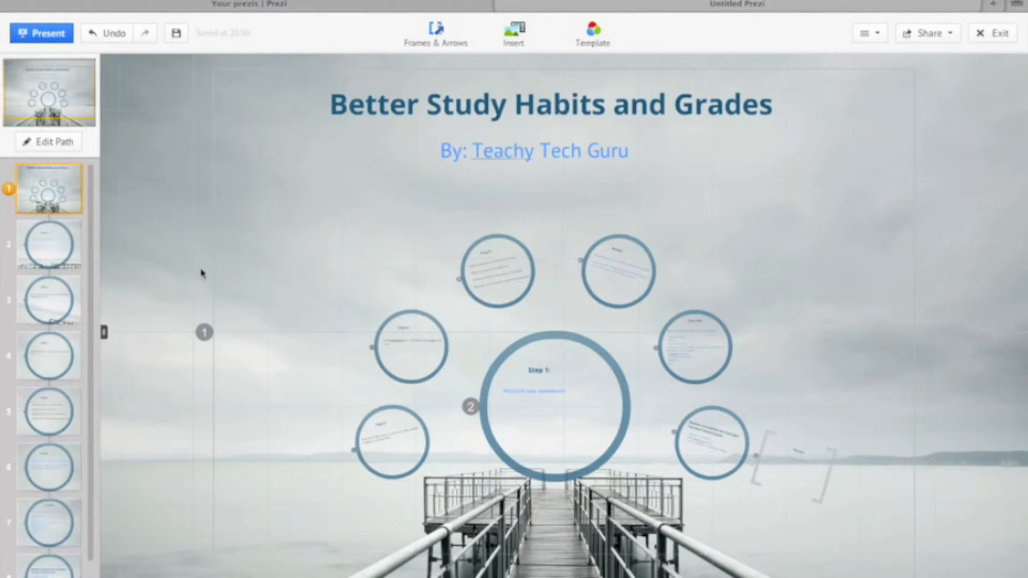
left_click(67, 40)
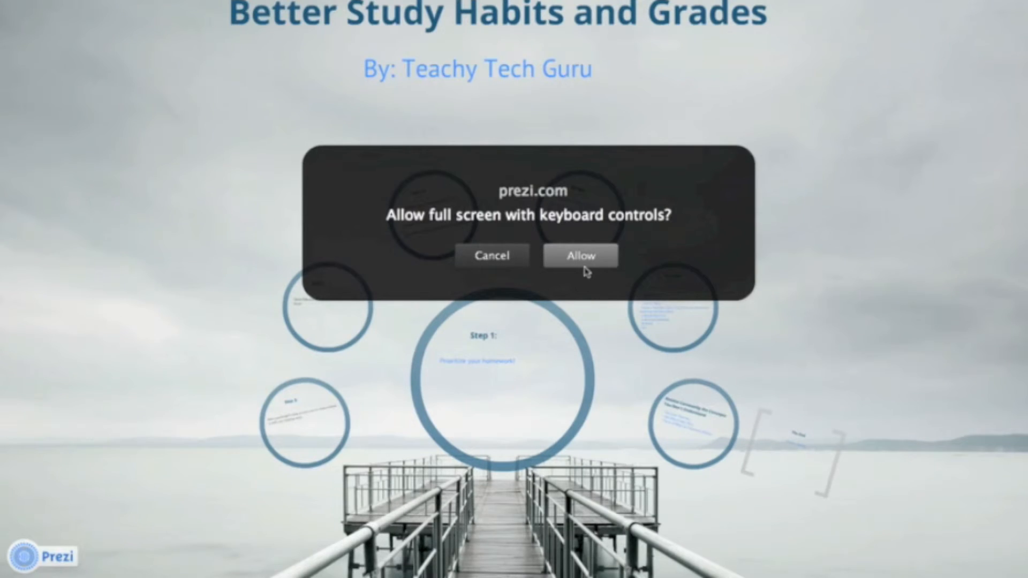
left_click(586, 260)
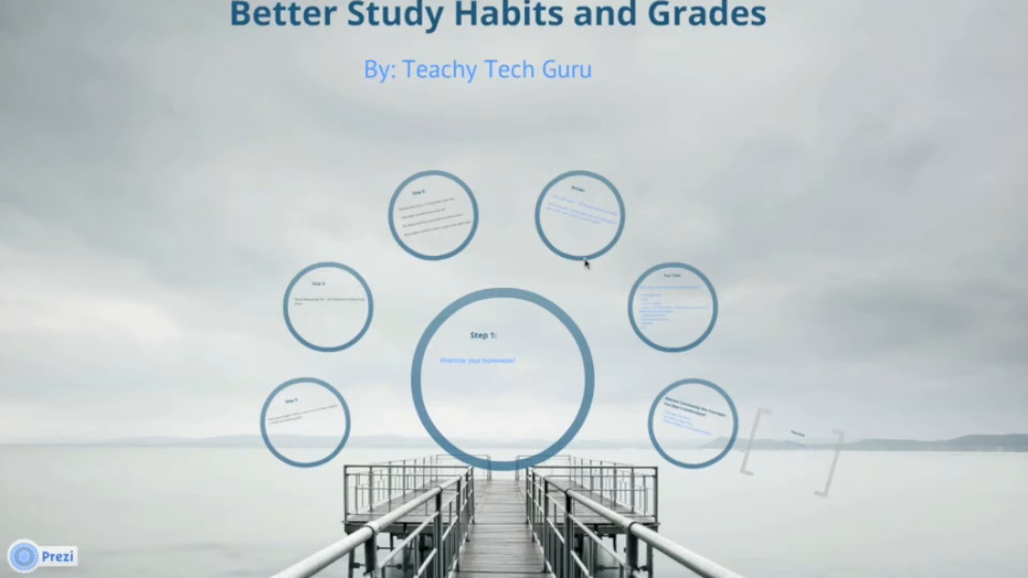
- Advance the presentation through every path point up to the "The End" frame, and exit full screen
key("Right")
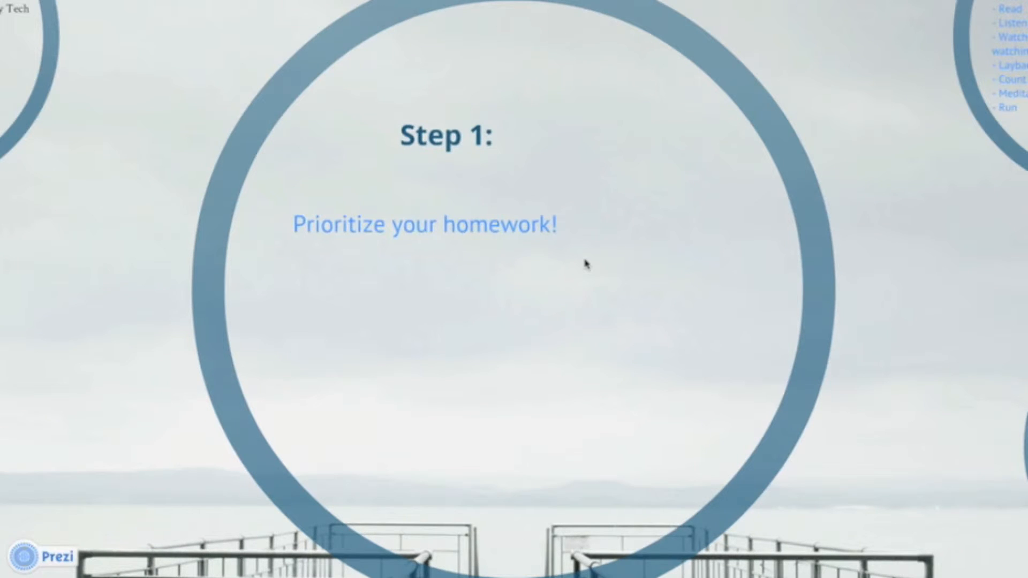
key("Right")
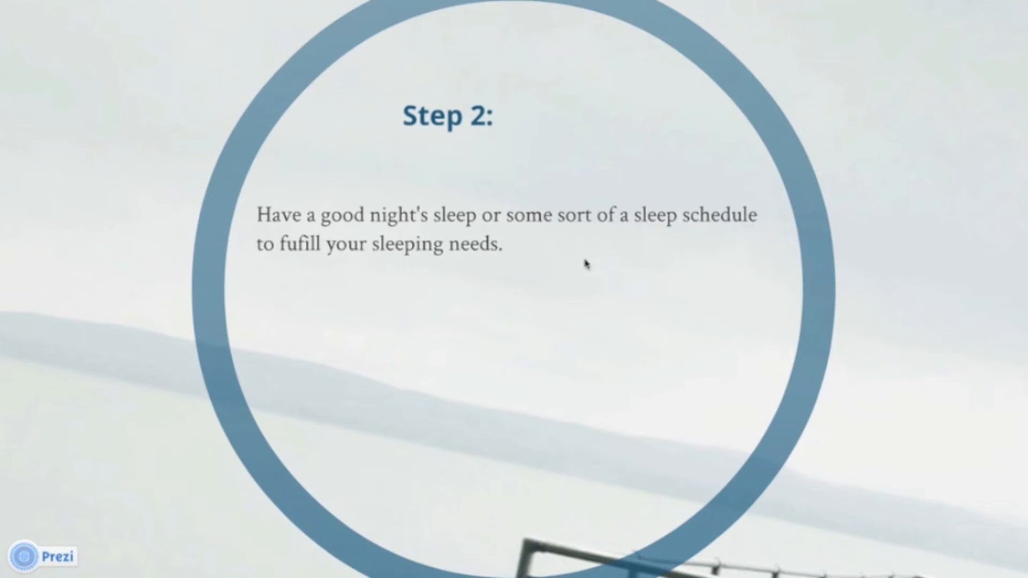
key("Right")
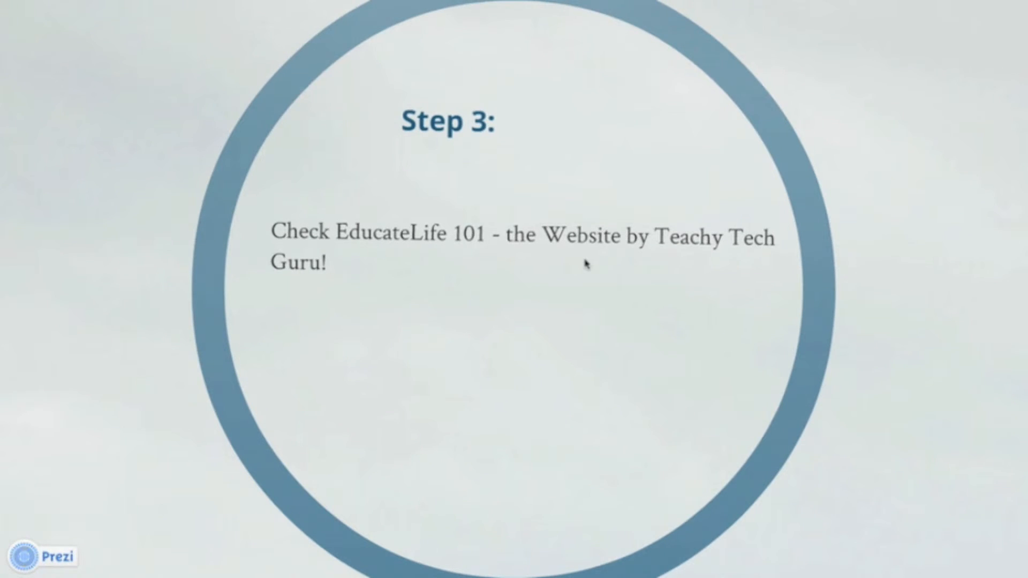
key("Right")
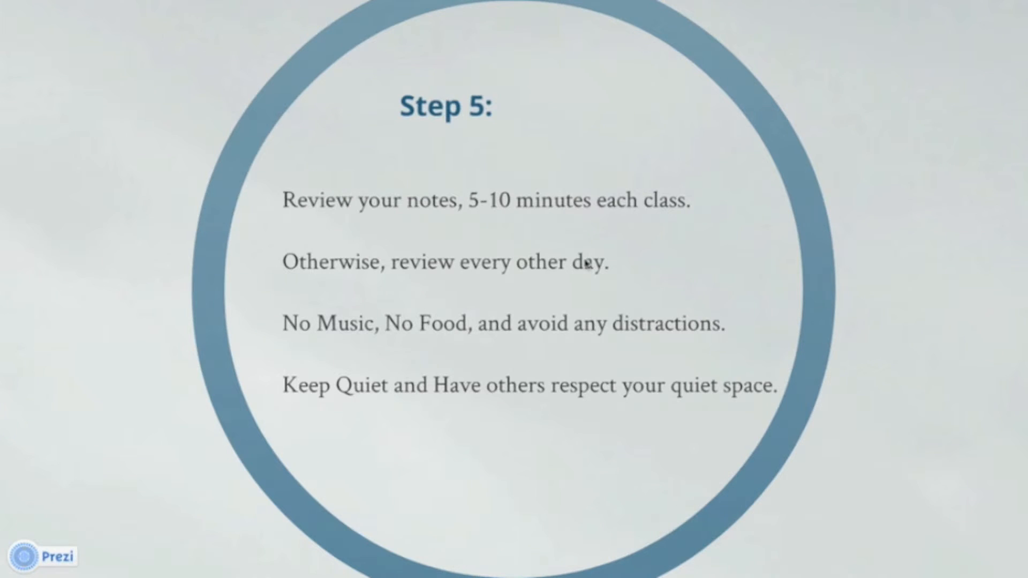
key("Right")
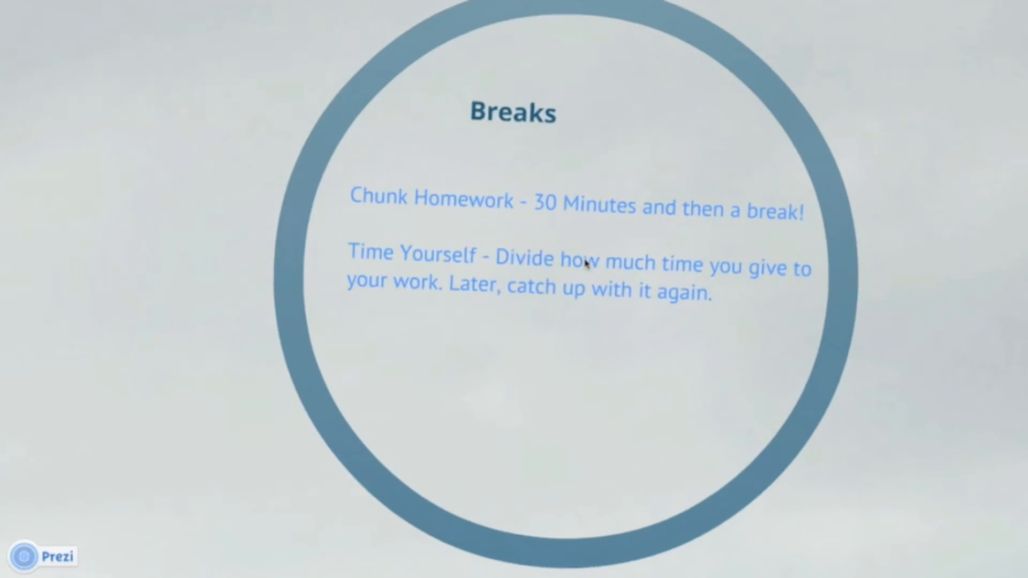
key("Right")
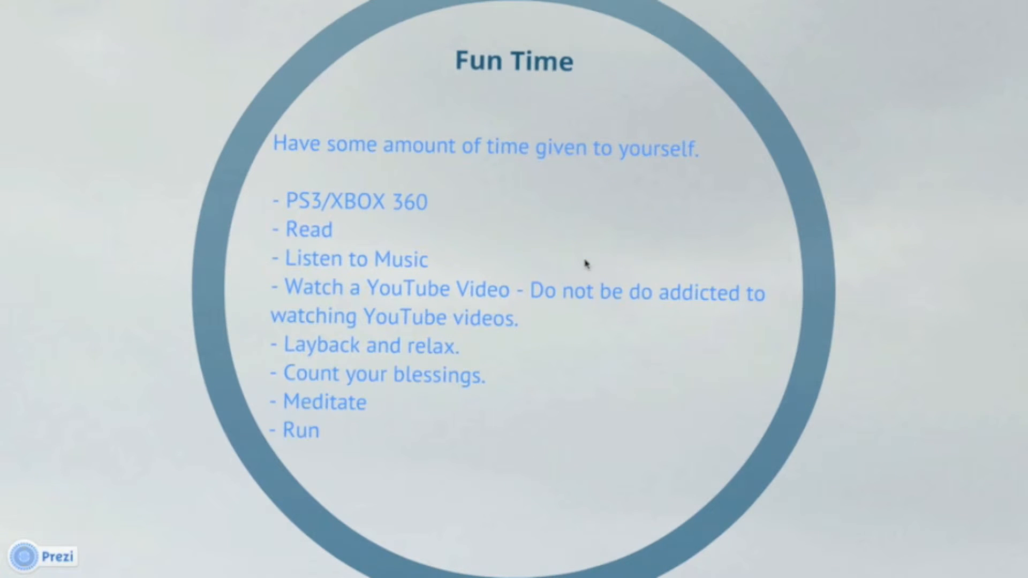
key("Right")
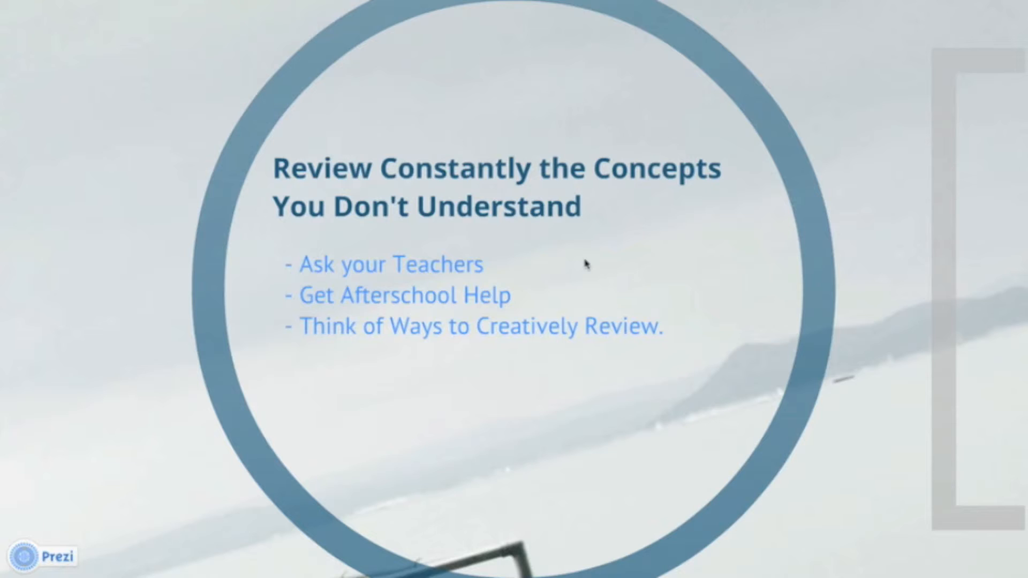
key("Right")
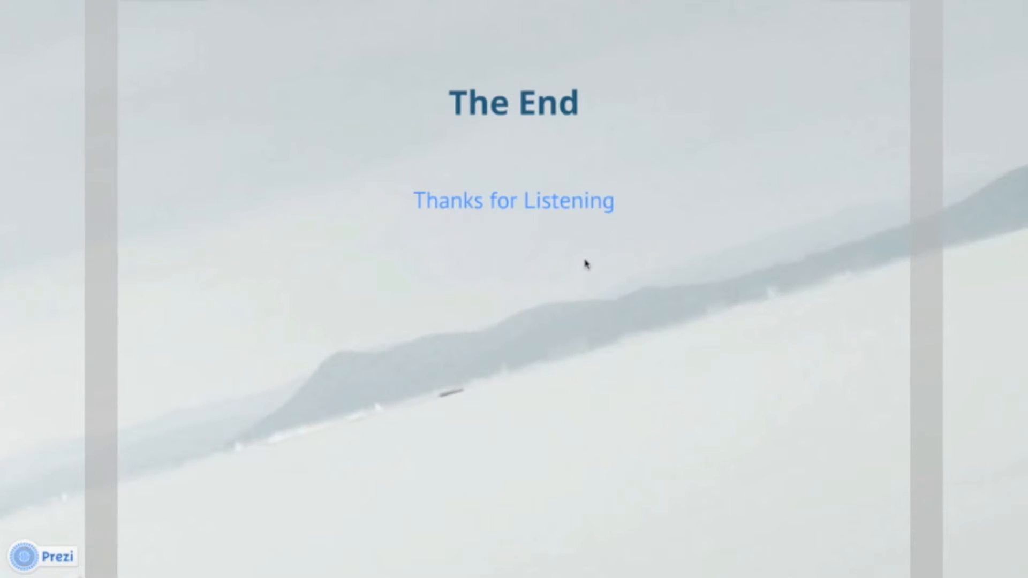
key("Escape")
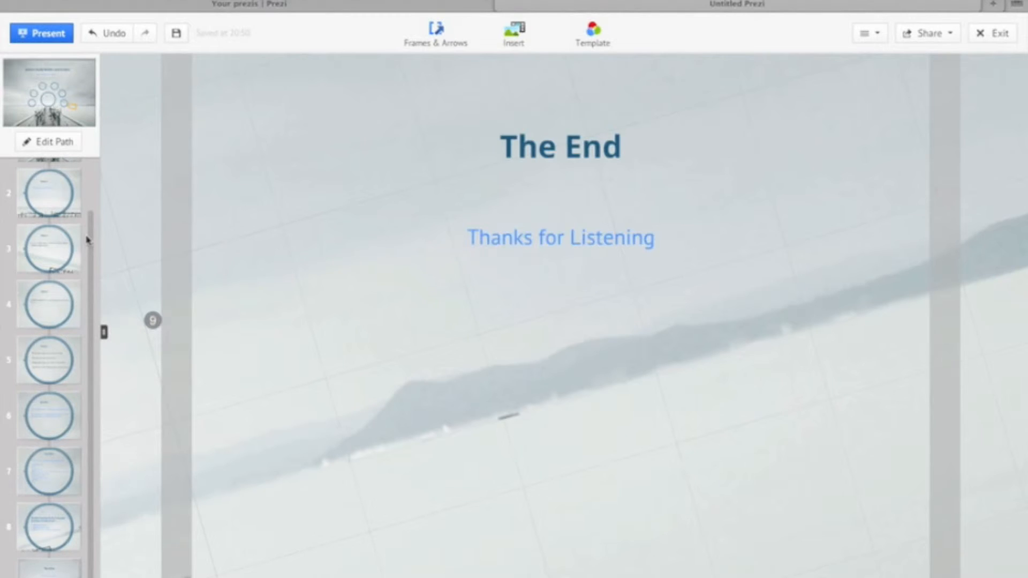
- Draw a circle frame inside the closing frame, below and to the left of "Thanks for Listening"
scroll(87, 239, "up", 1)
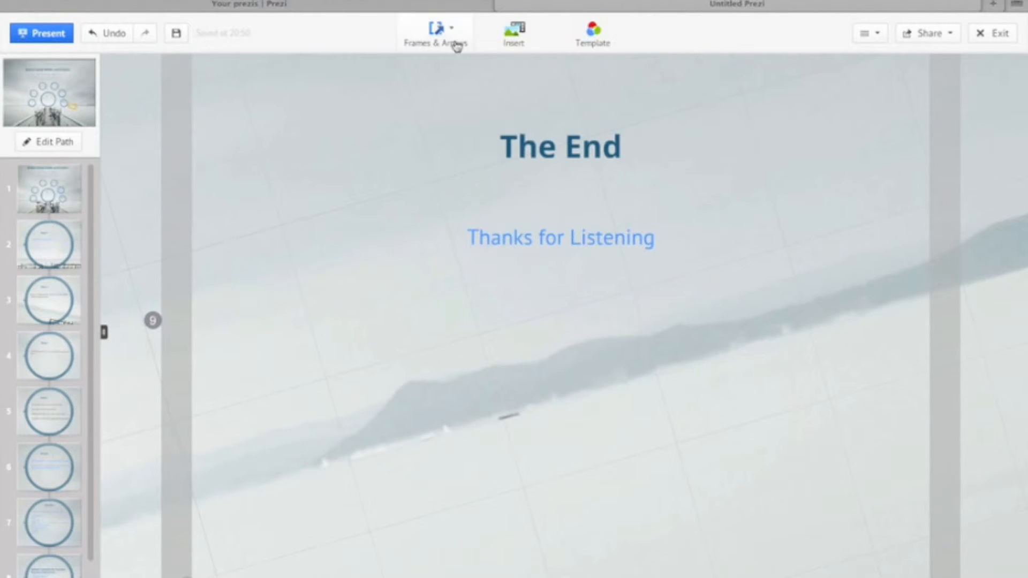
left_click(436, 31)
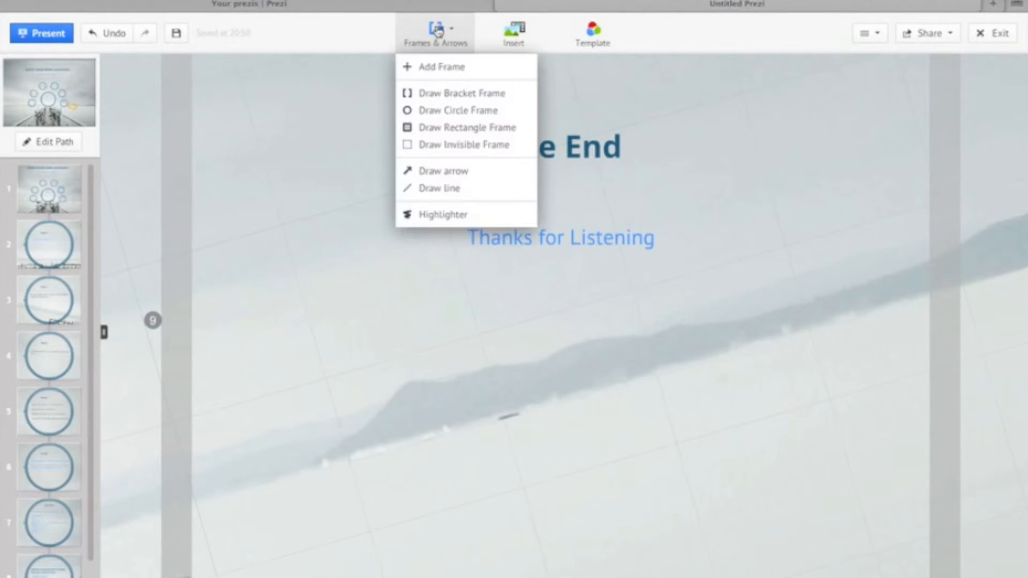
left_click(416, 119)
mouse_move(335, 318)
left_mouse_down()
mouse_move(525, 458)
mouse_move(501, 445)
left_mouse_up()
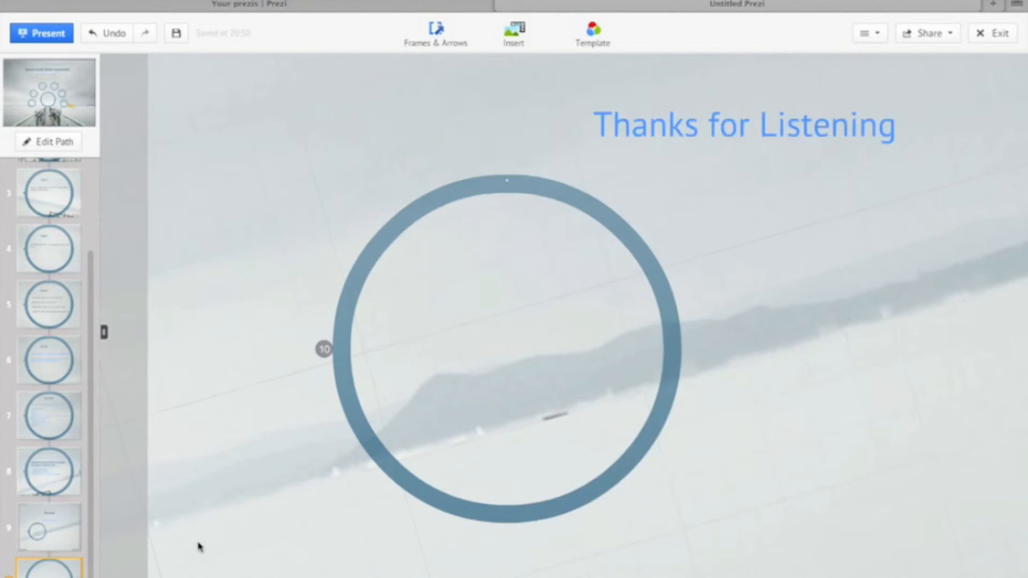
- Place a Title-style text near the top of the new circle reading "Get Help From Parents"
left_click(431, 423)
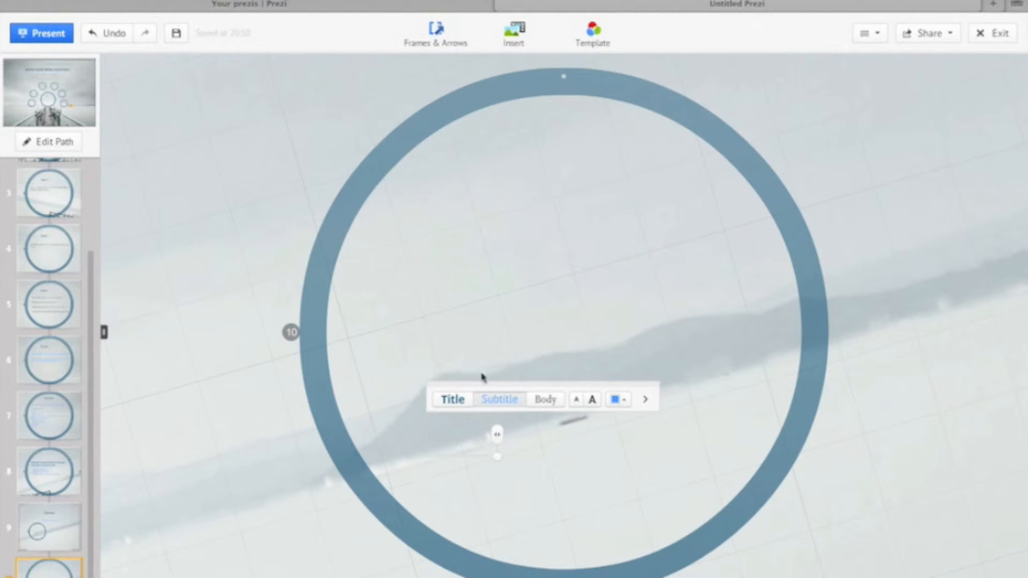
left_click(488, 296)
left_click(474, 217)
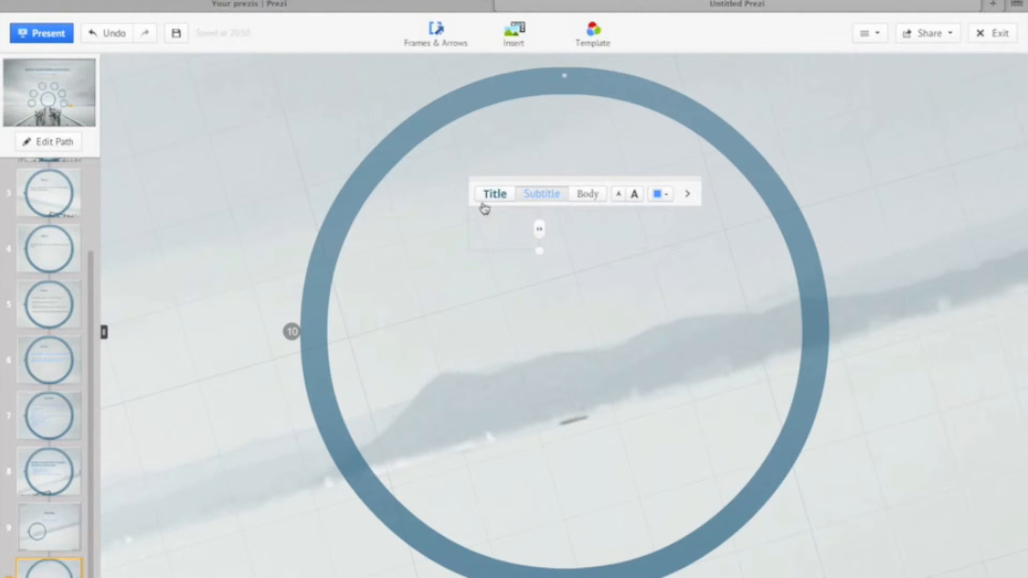
left_click(493, 196)
type("Get Hel")
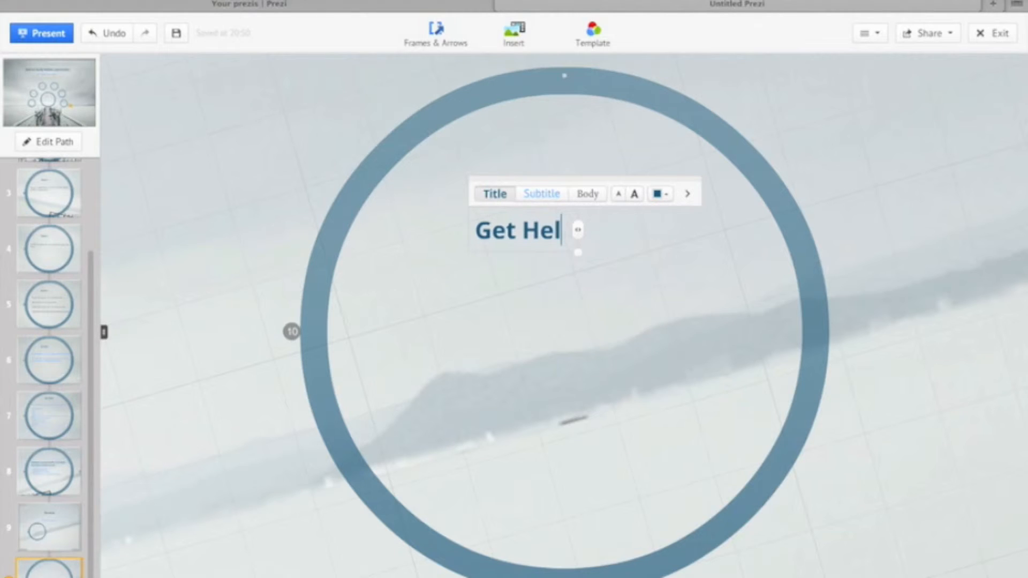
key("BackSpace")
type("lp")
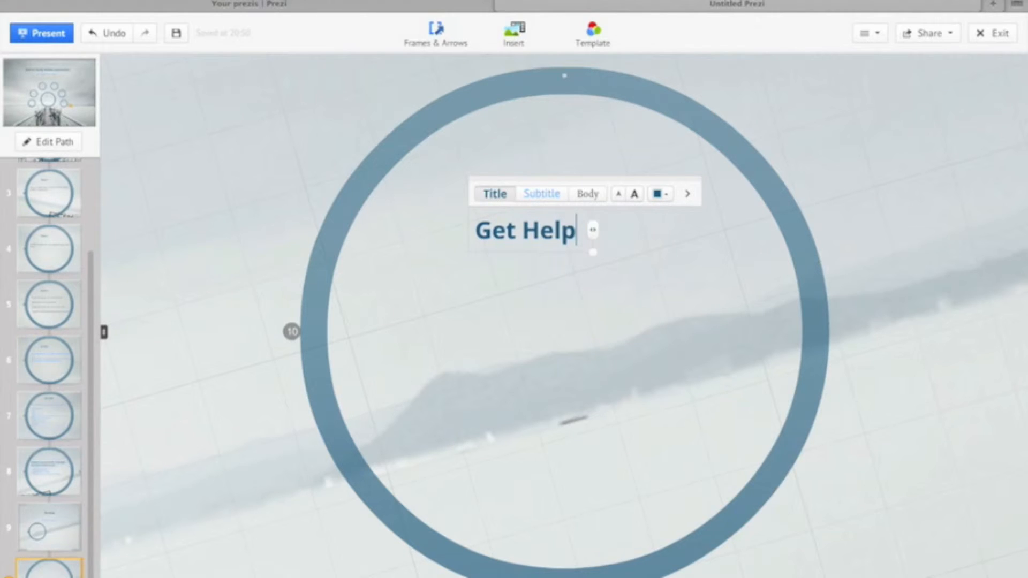
type(" From Parents")
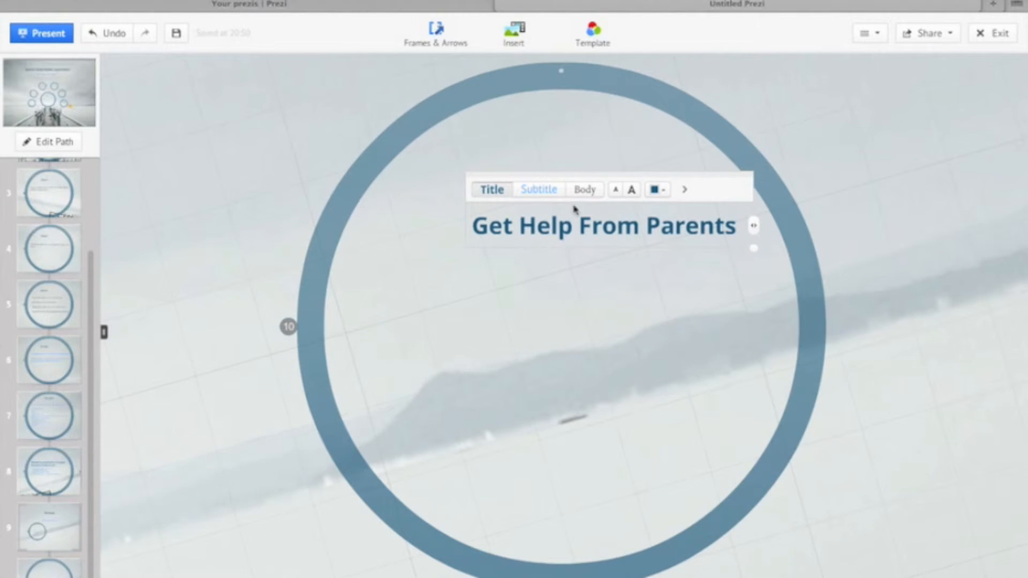
- Centre the "Get Help From Parents" title near the top of the circle frame
left_click_drag(533, 219, 482, 224)
left_click(569, 270)
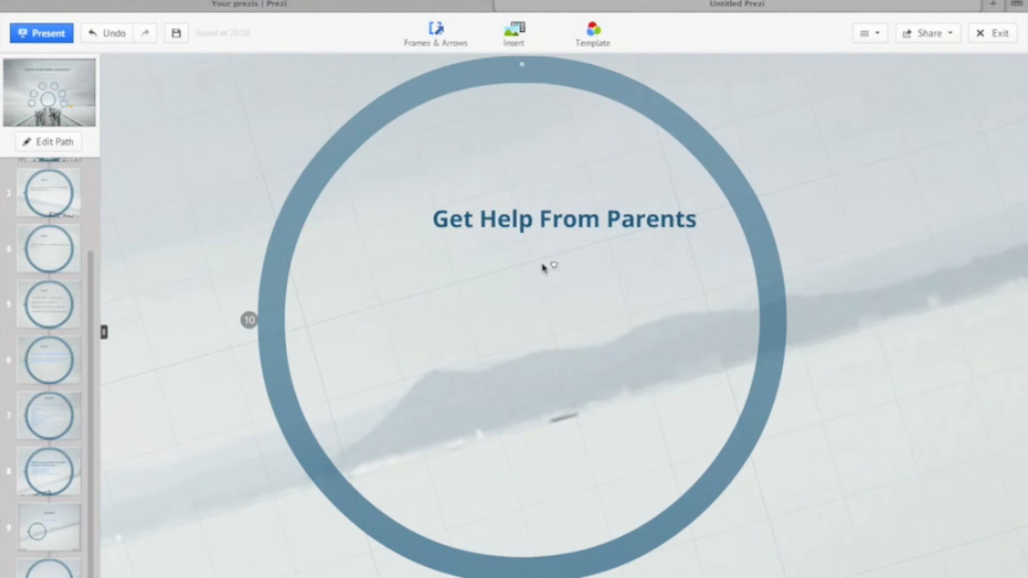
- Add Subtitle-style text below the title in the circle reading "Communicate and tell them about school."
left_click(503, 310)
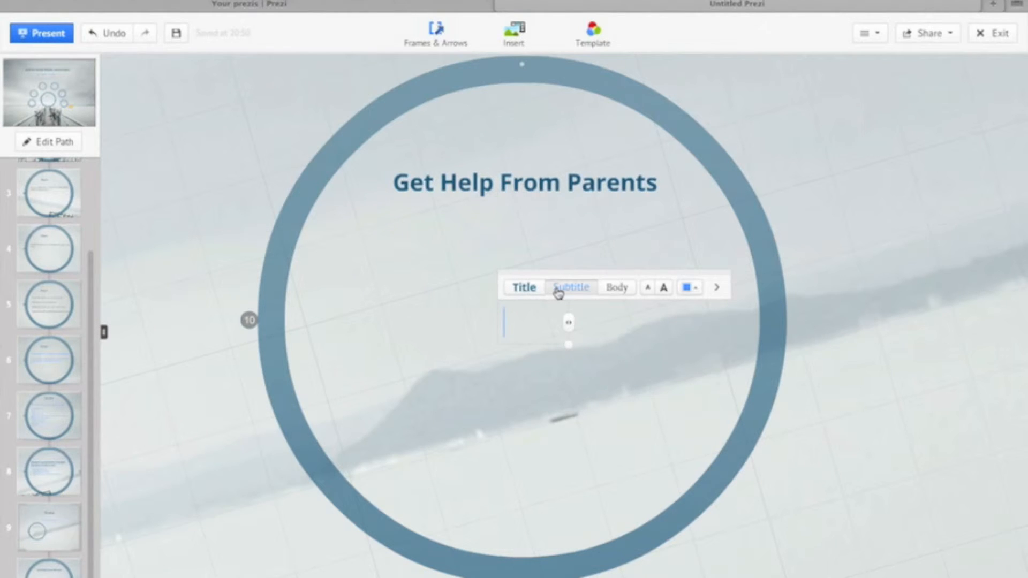
type("Communicate and tell th")
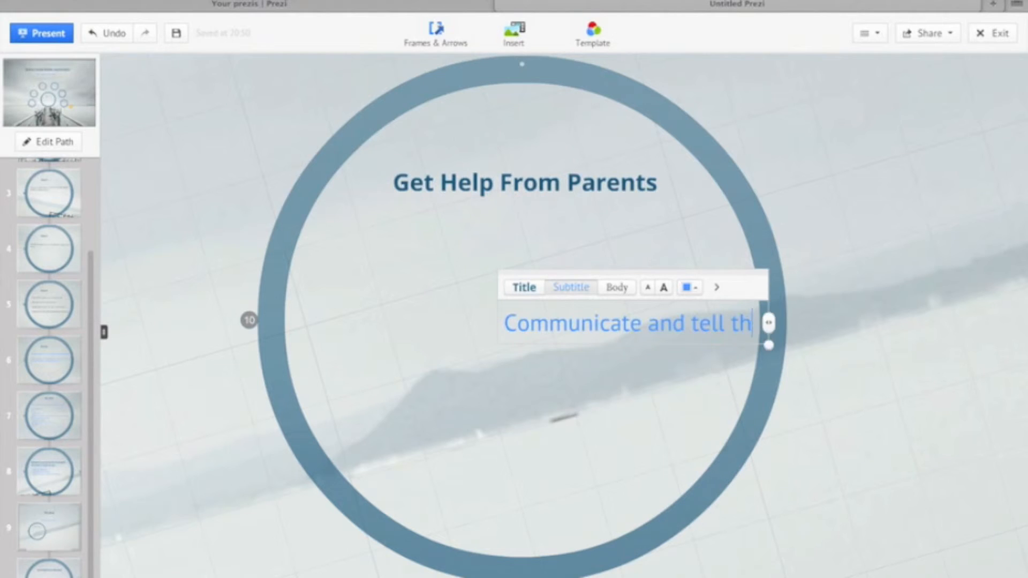
type("em about schol")
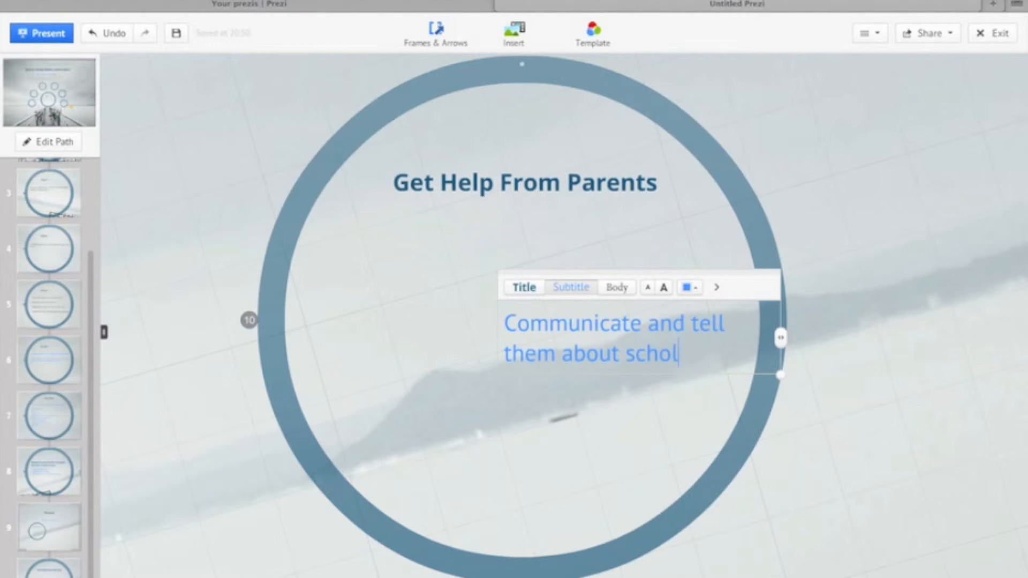
key("BackSpace")
type("ol.")
key("Return")
- Put a dash before the "Communicate" sentence and start a second dashed item after a blank line
left_click(504, 323)
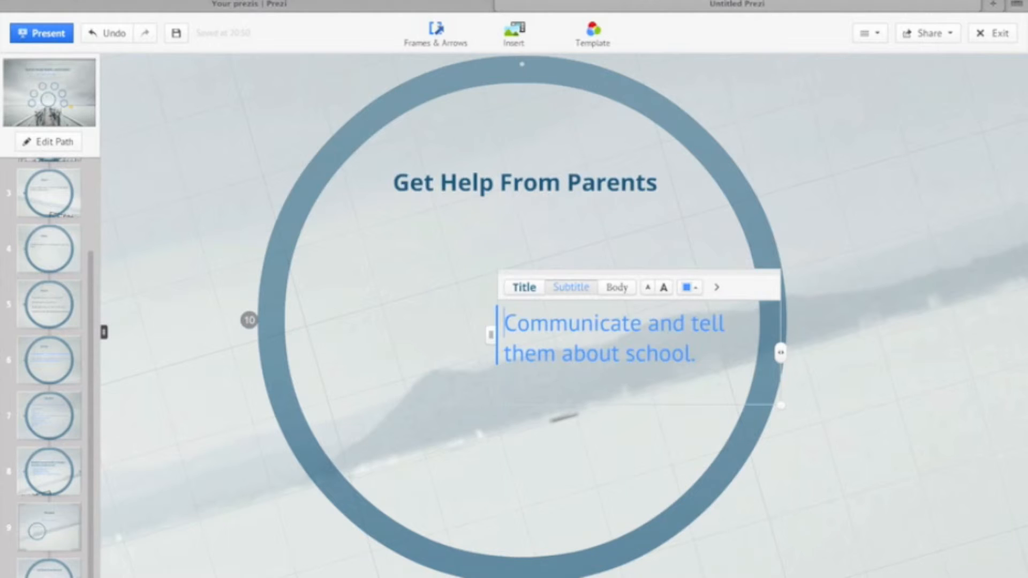
type("-")
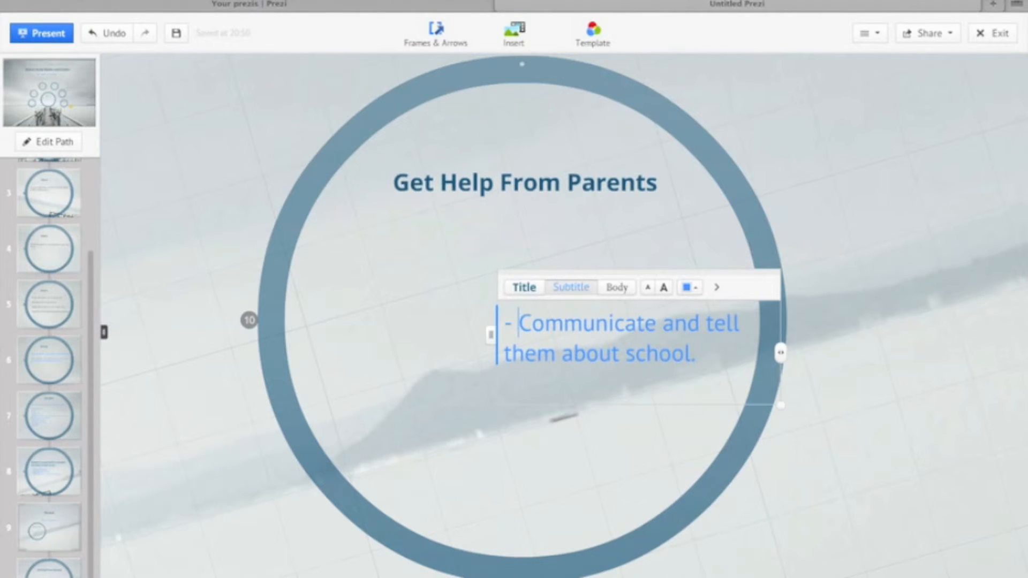
key("Down")
key("Return")
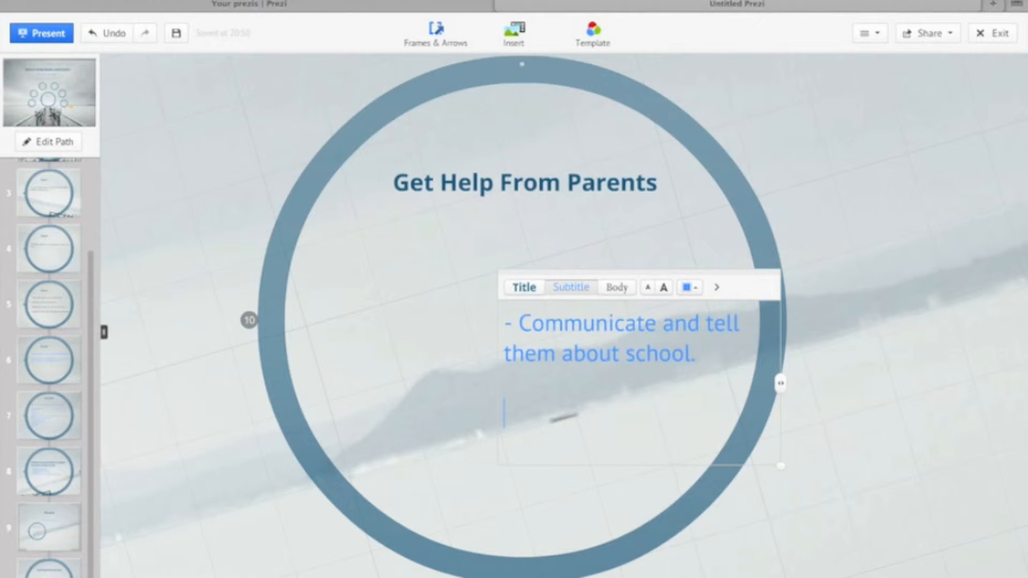
type("-")
- Go to path point 9, the closing frame
left_click(63, 532)
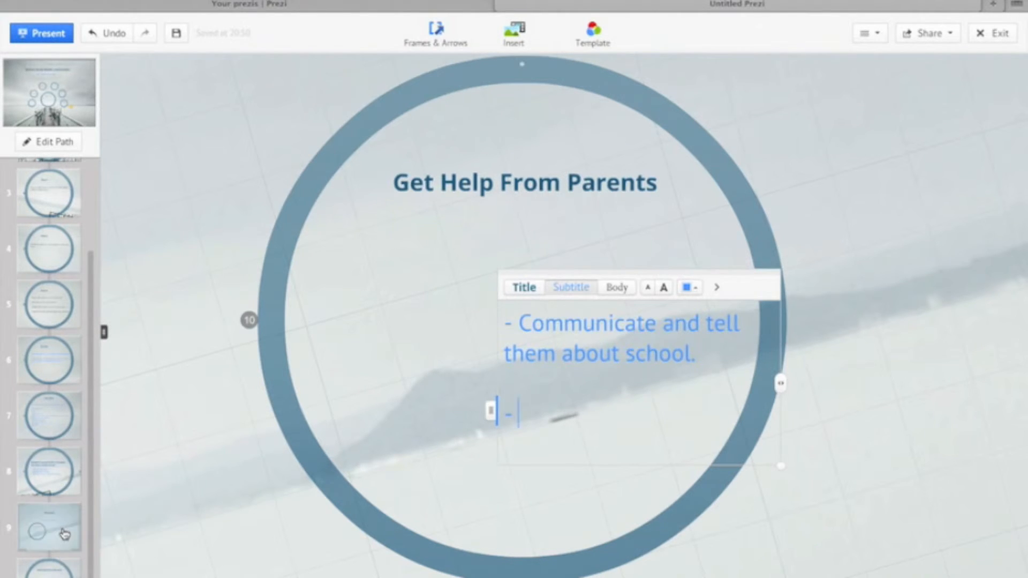
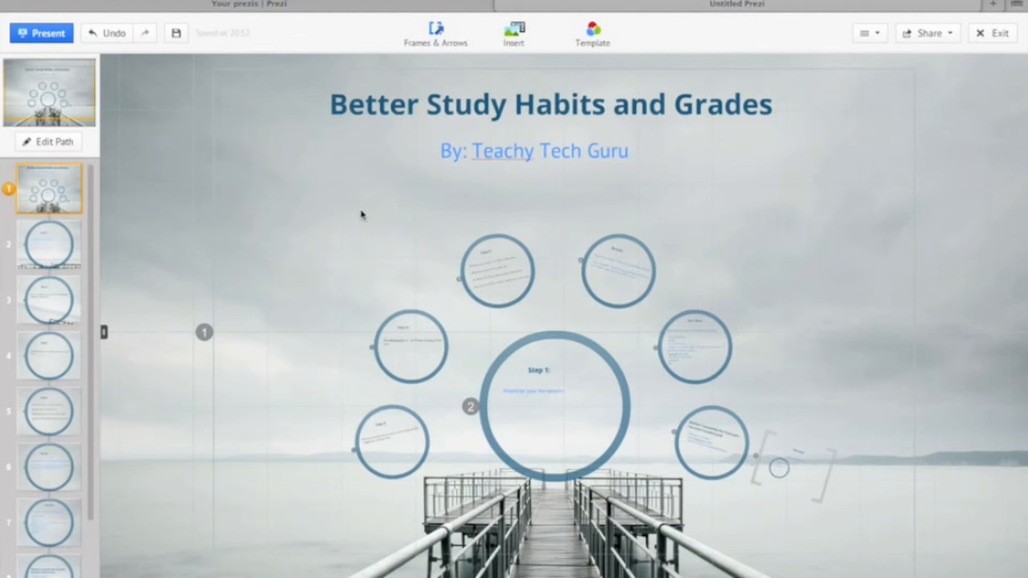
- Save and close the presentation editor, and set the prezi's privacy state to Public
key("ctrl+Left")
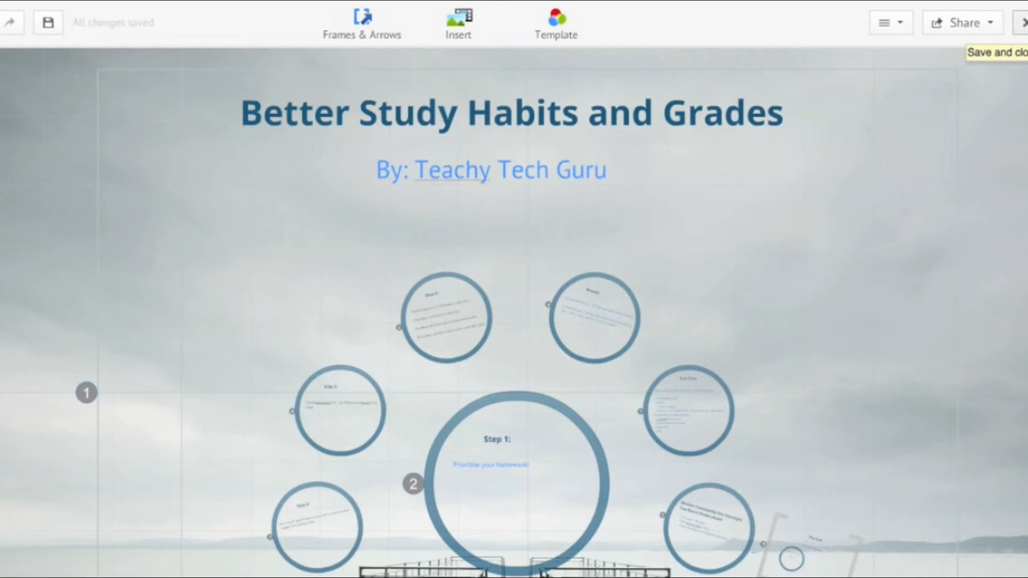
left_click(1021, 23)
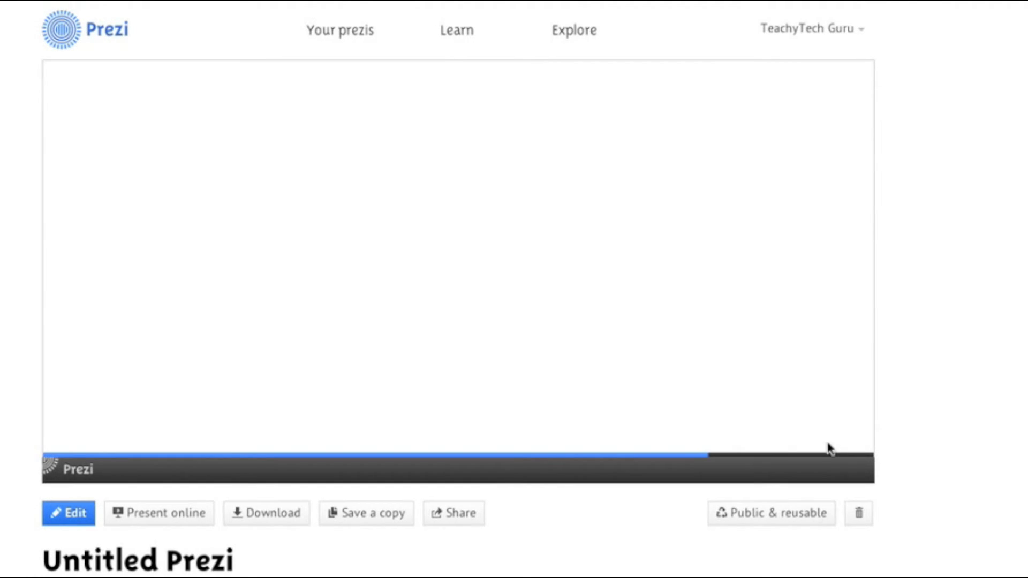
left_click(803, 520)
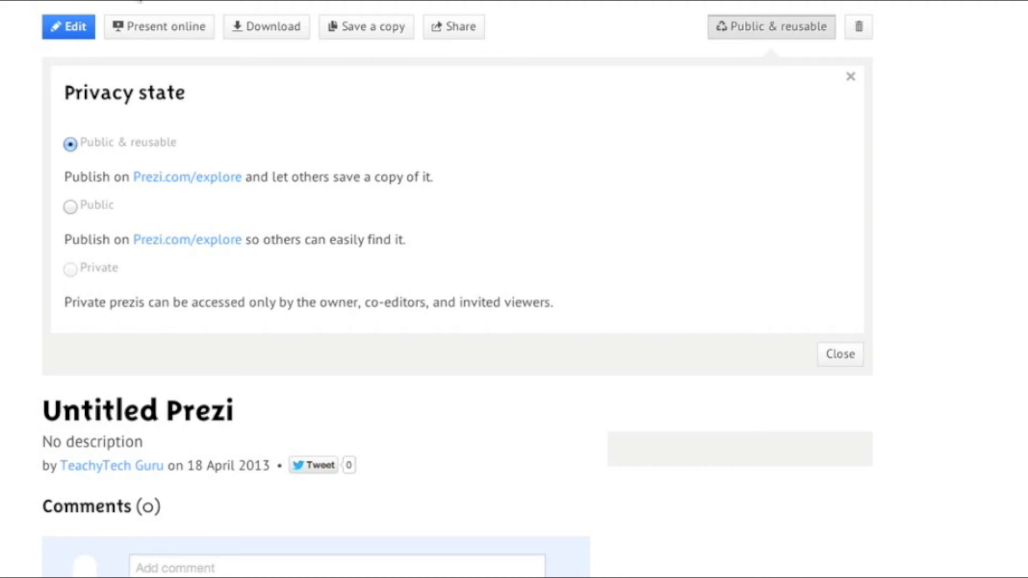
scroll(618, 159, "up", 2)
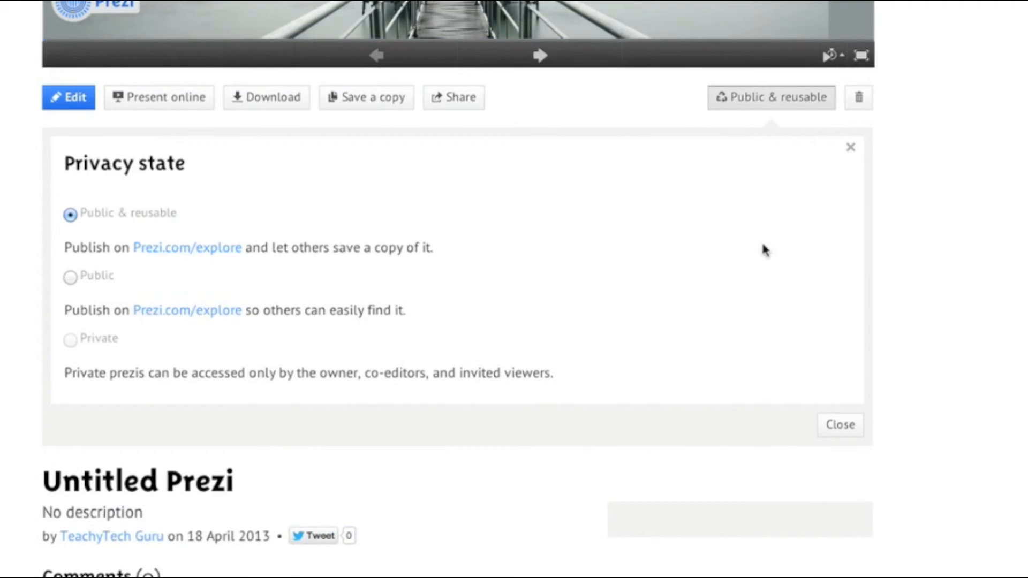
left_click(70, 277)
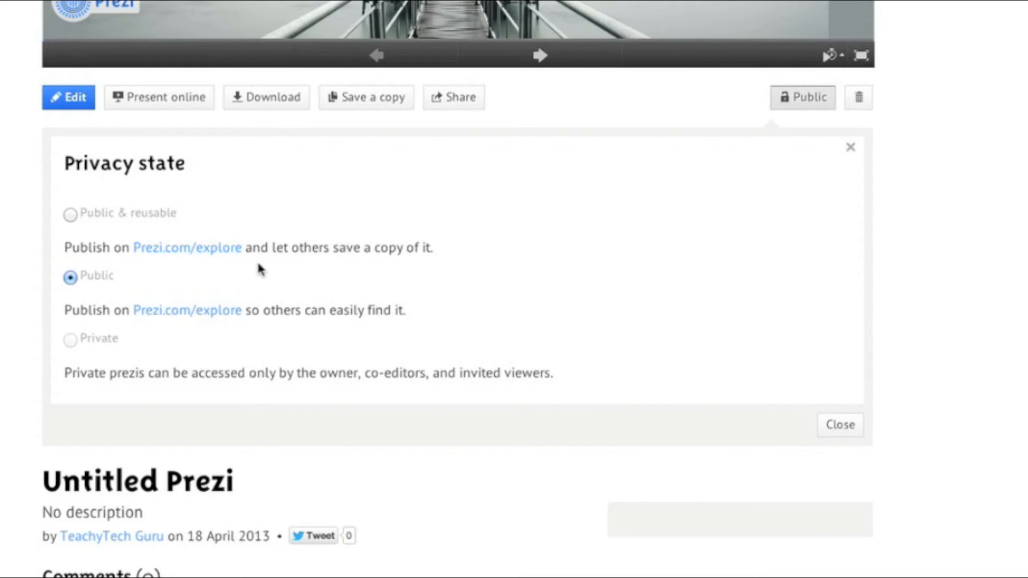
- Rename the untitled prezi as "Effective Study Habits" and save the title
scroll(259, 269, "down", 1)
scroll(259, 269, "down", 1)
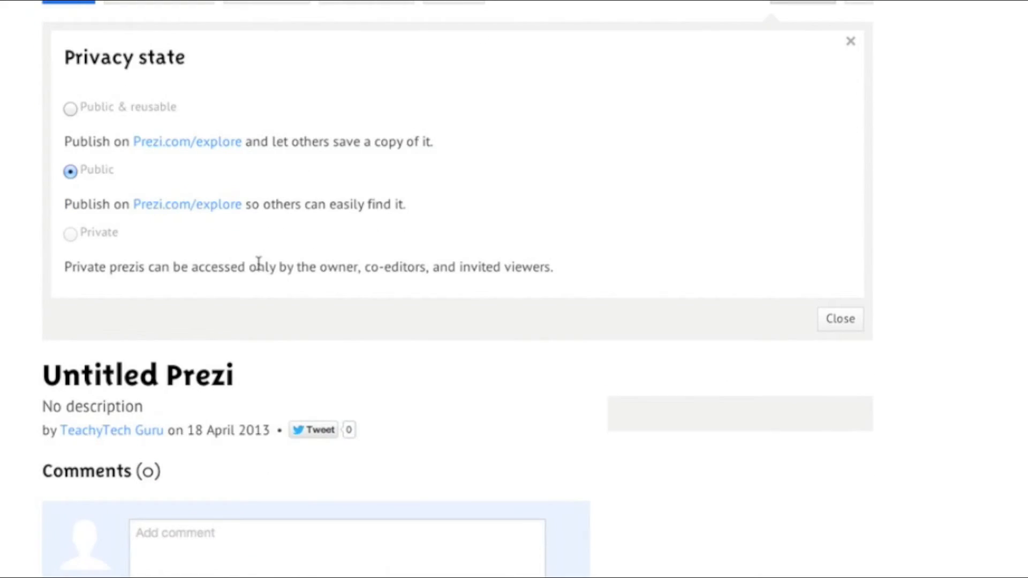
left_click(159, 374)
key("ctrl+shift+Left")
key("ctrl+shift+Left")
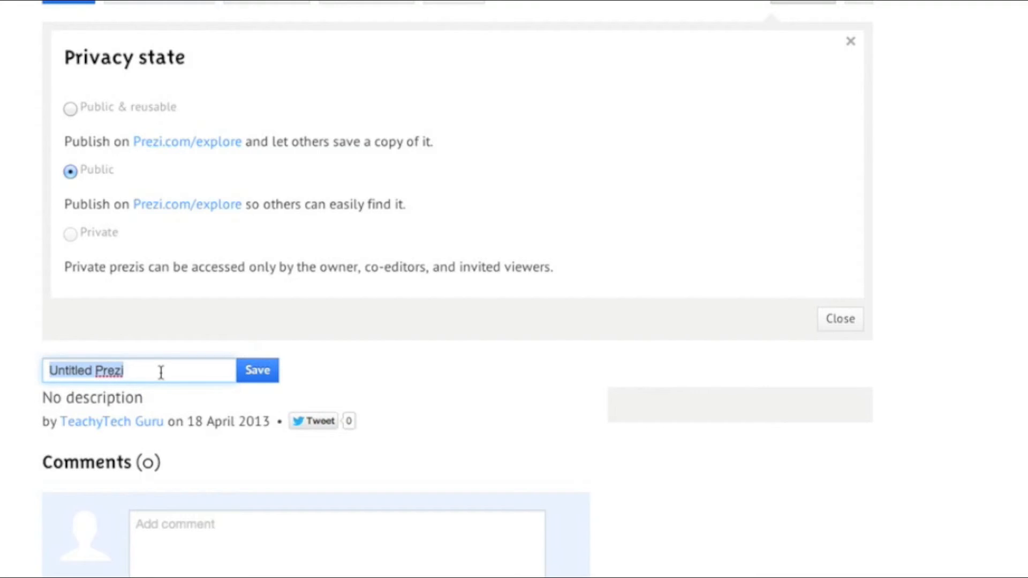
type("Effective")
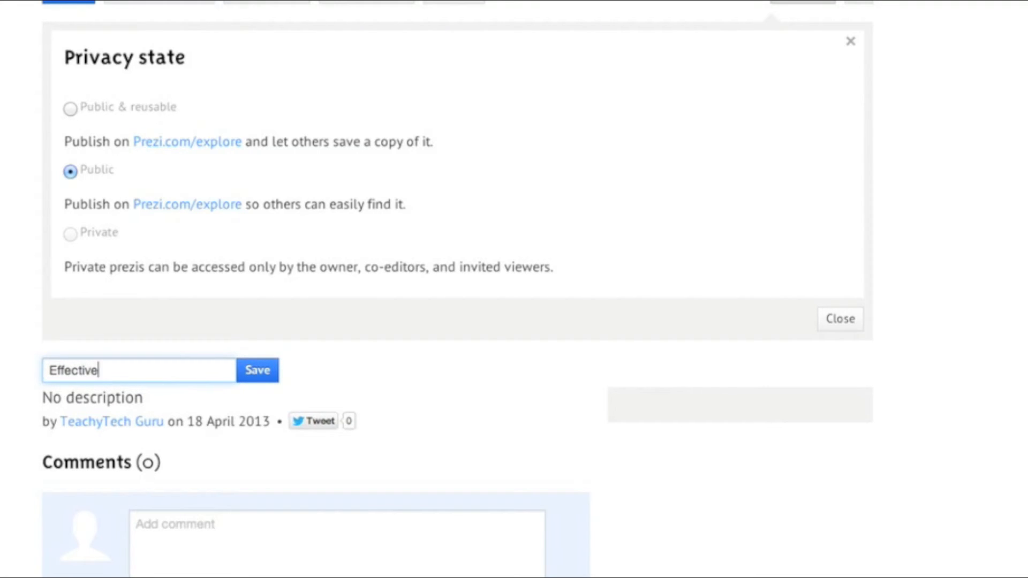
type(" Study Habits")
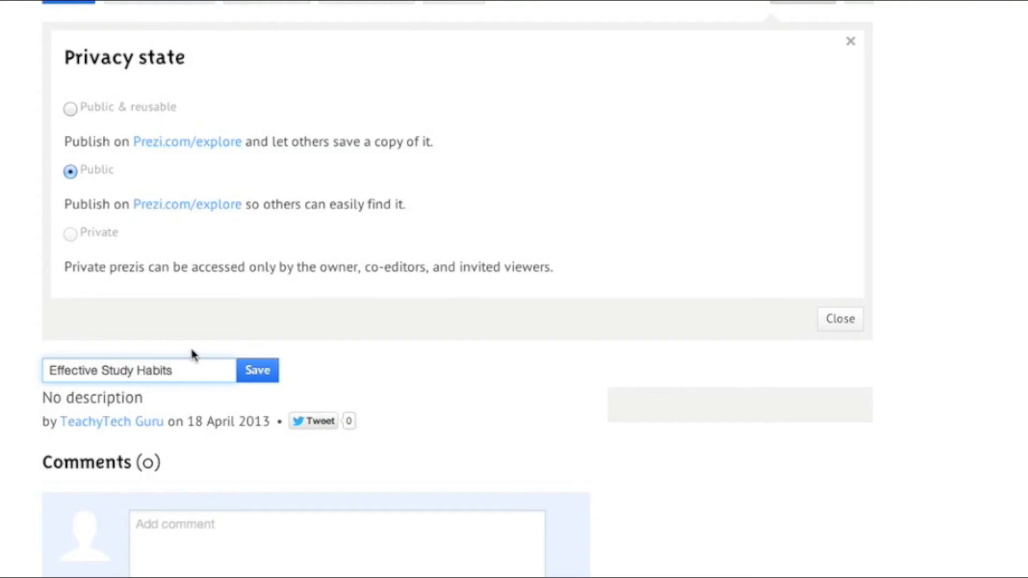
left_click(265, 378)
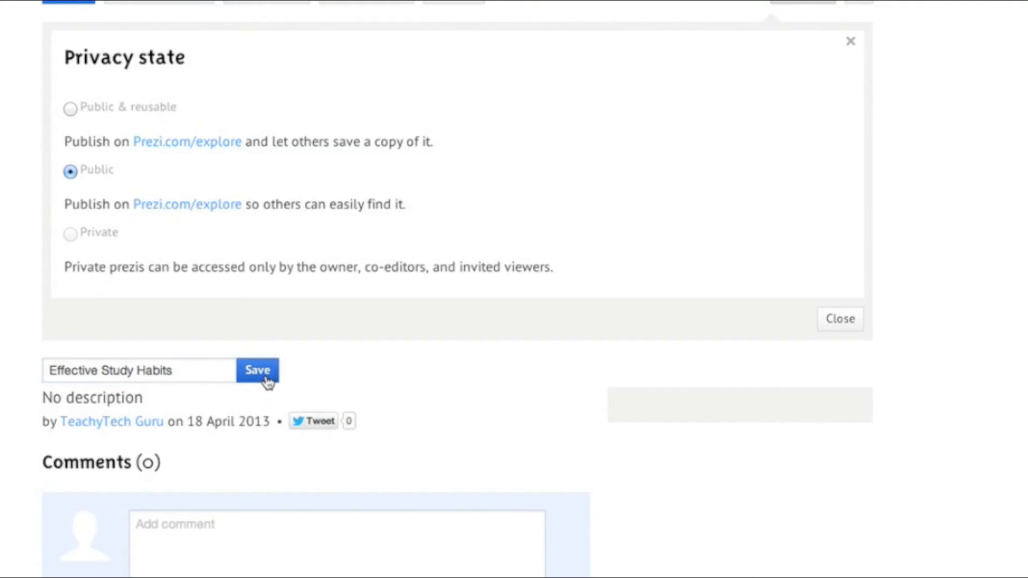
- Close the privacy settings and go to the overview of your own prezis
scroll(616, 268, "up", 7)
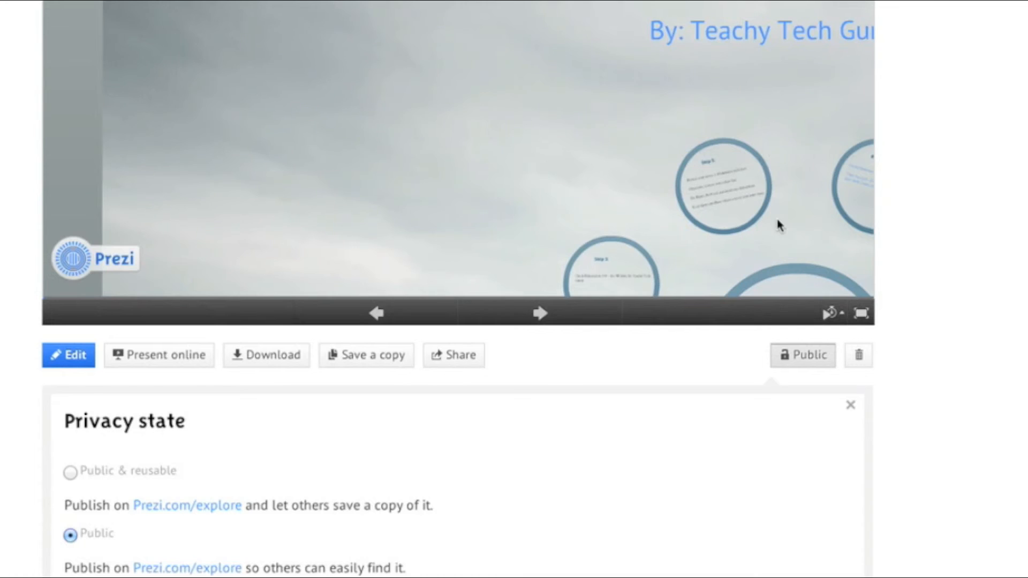
scroll(953, 263, "up", 1)
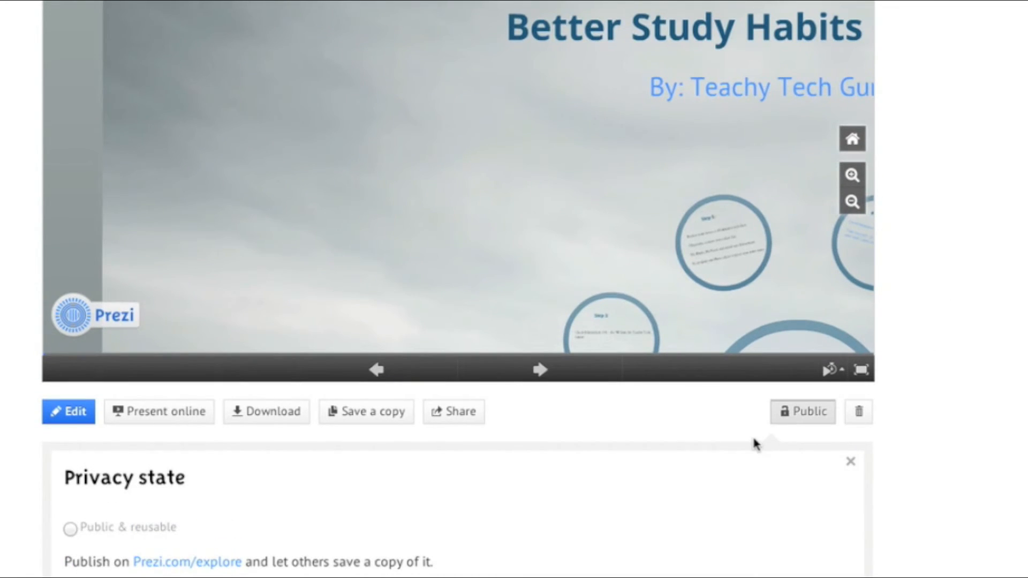
scroll(753, 435, "down", 5)
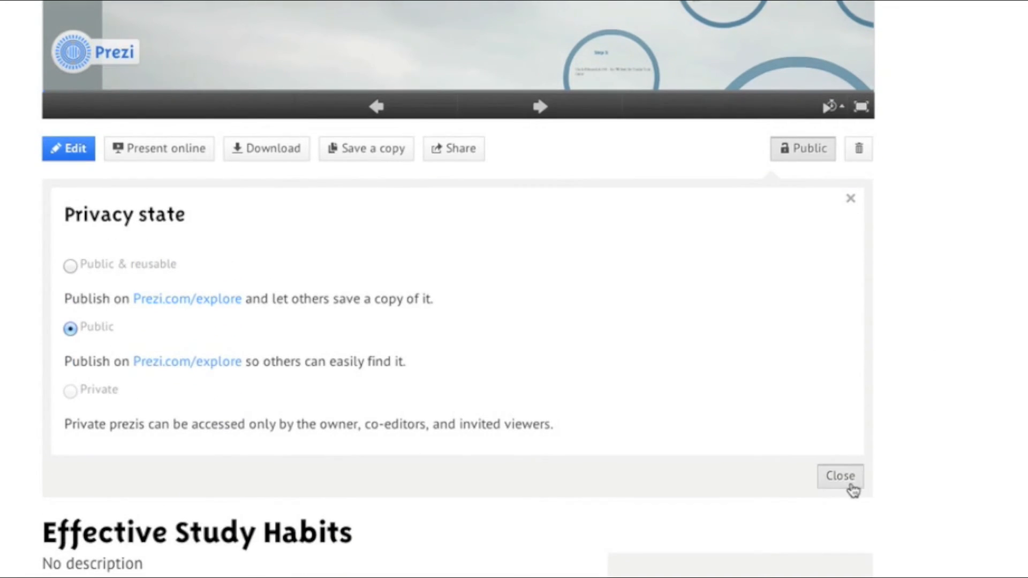
left_click(845, 481)
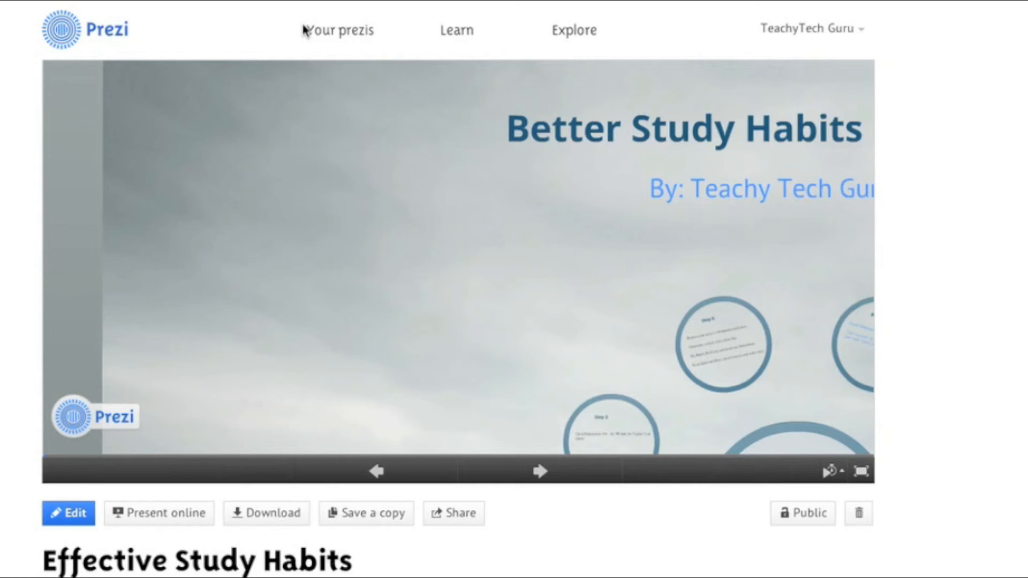
left_click(340, 38)
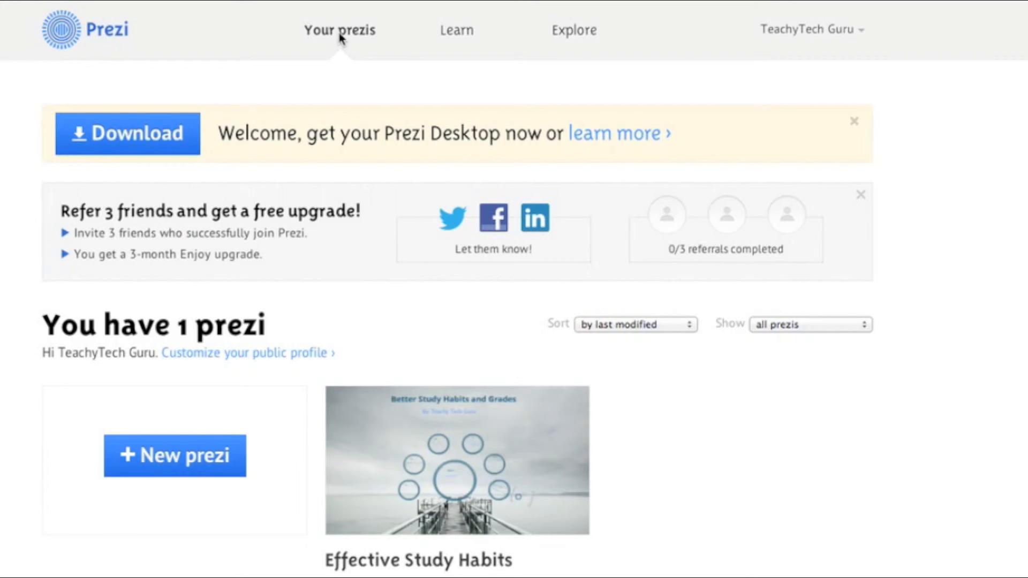
scroll(341, 38, "down", 5)
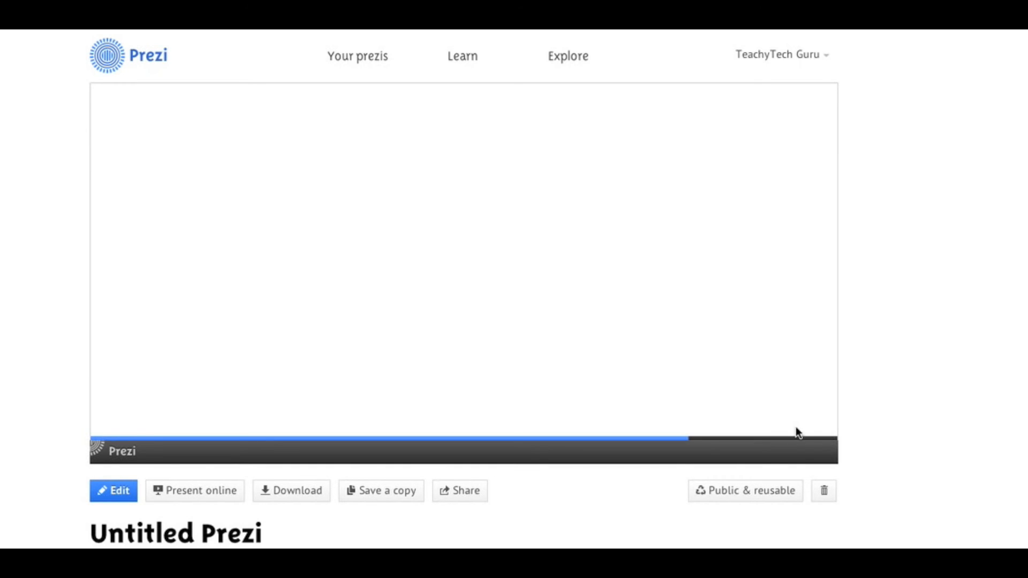
- Change the untitled prezi's privacy state from Public & reusable to Public
left_click(773, 498)
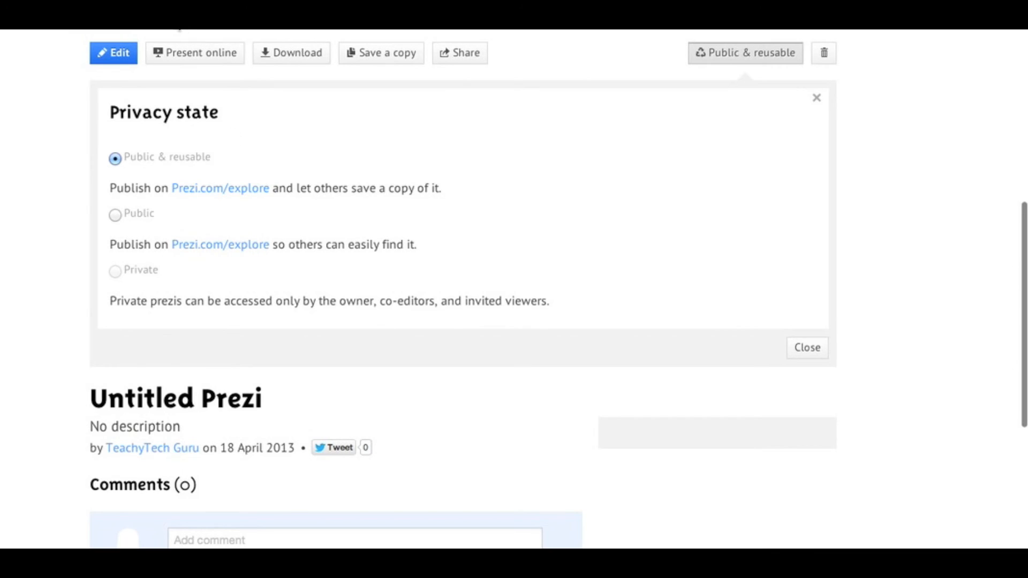
scroll(608, 172, "up", 1)
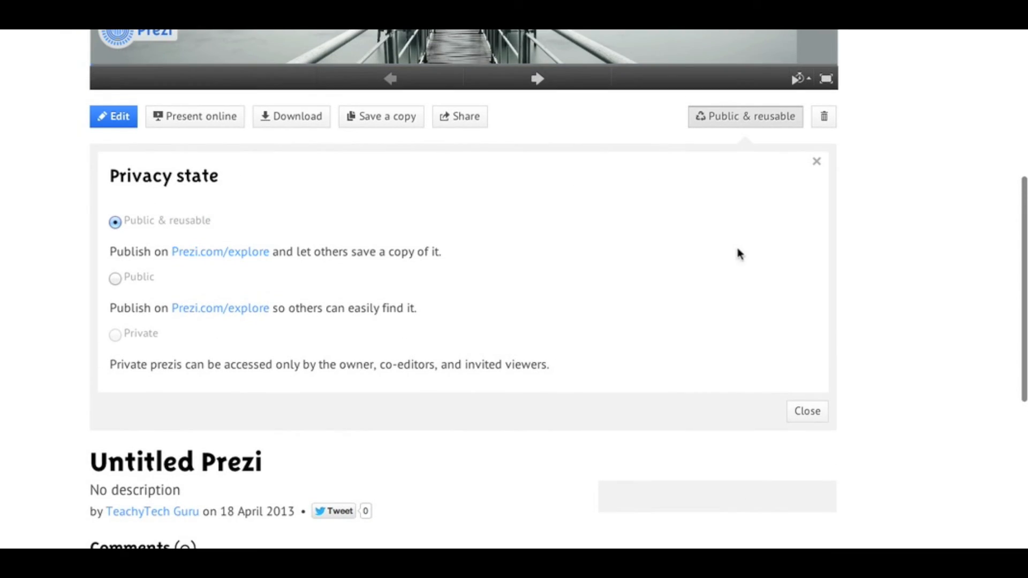
left_click(117, 281)
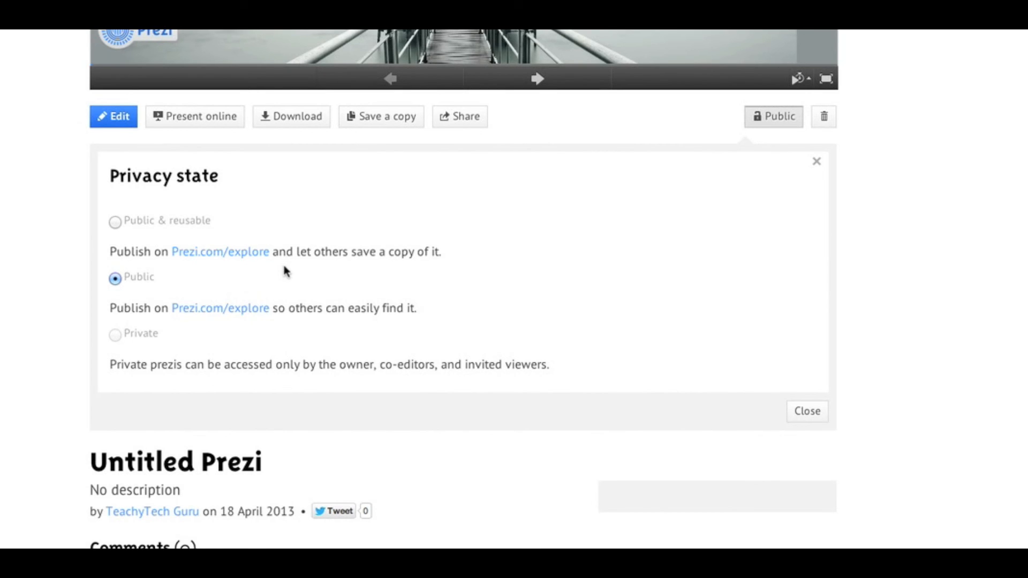
- Replace the prezi's title with "Effective Study Habits" and save it
scroll(284, 267, "down", 1)
scroll(284, 268, "down", 1)
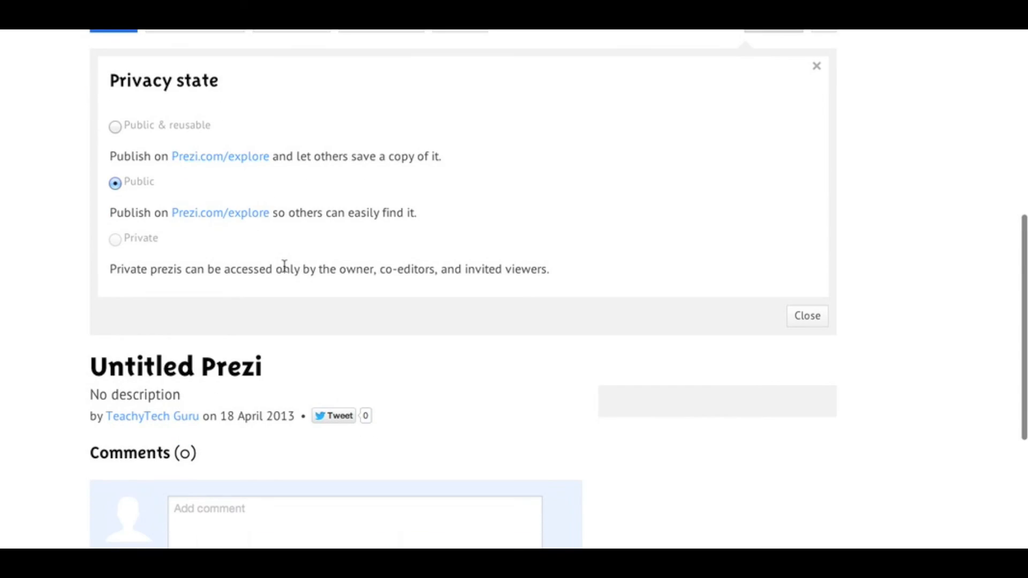
left_click(196, 366)
triple_click(197, 364)
type("Effective")
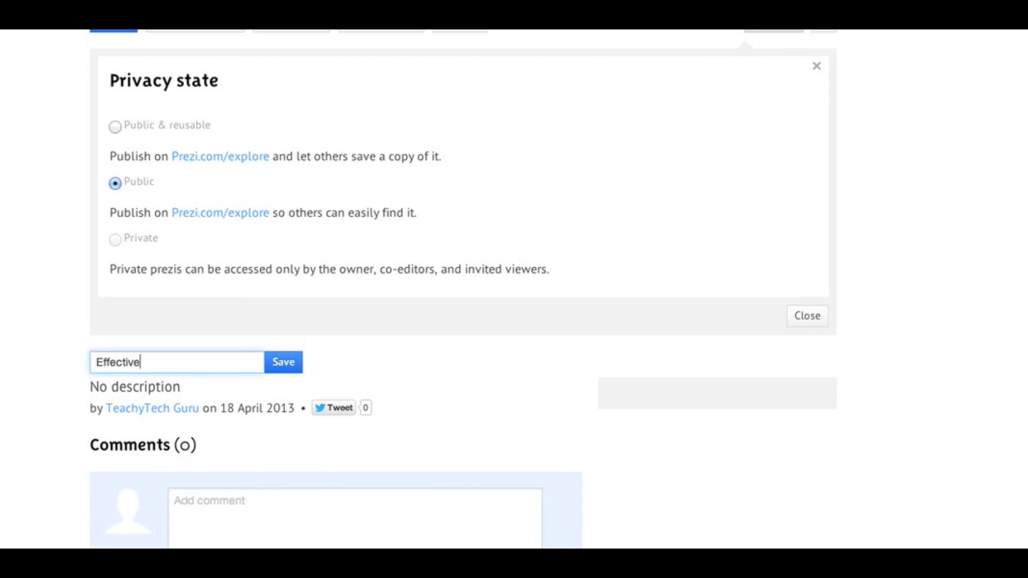
type(" Study Habits")
left_click(294, 370)
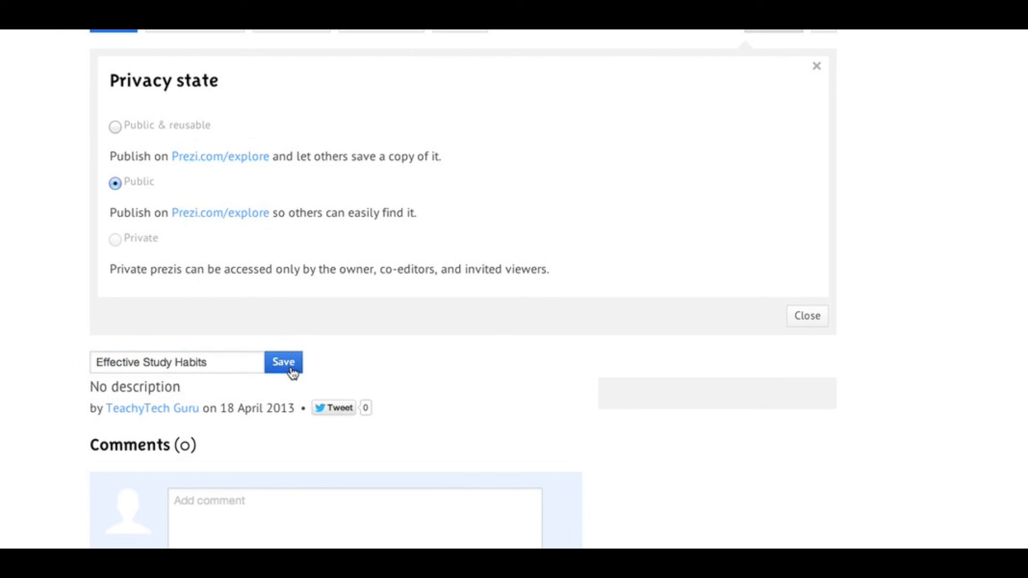
- Close the privacy state settings and open the Your prezis page down to the saved presentation
scroll(604, 262, "up", 6)
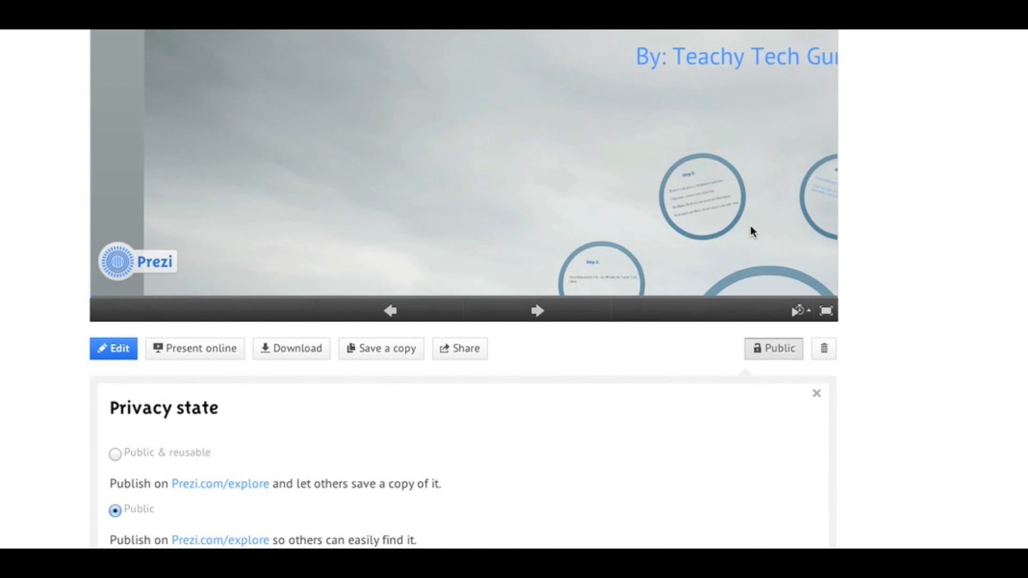
scroll(907, 265, "up", 1)
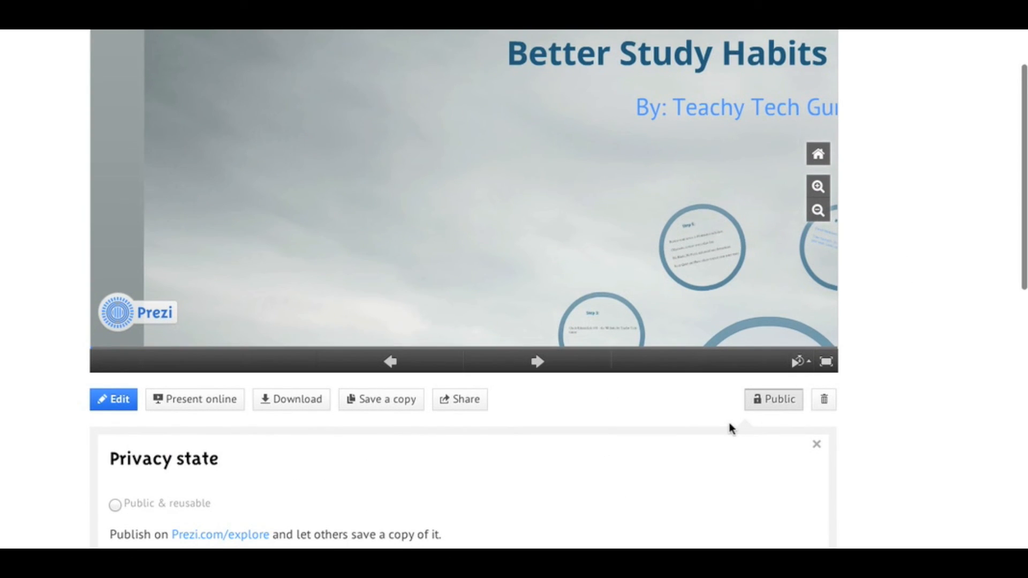
scroll(730, 427, "down", 4)
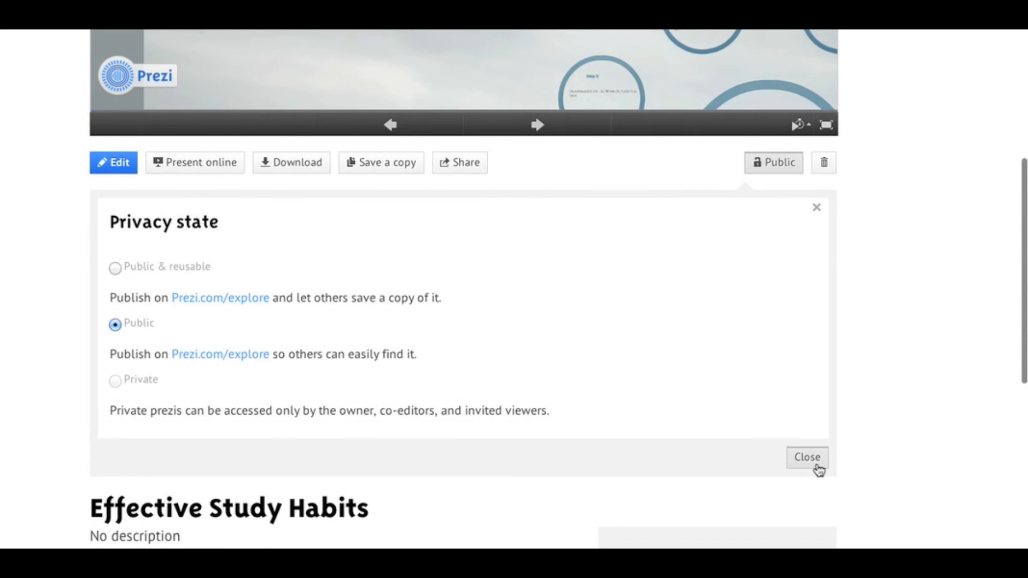
left_click(812, 464)
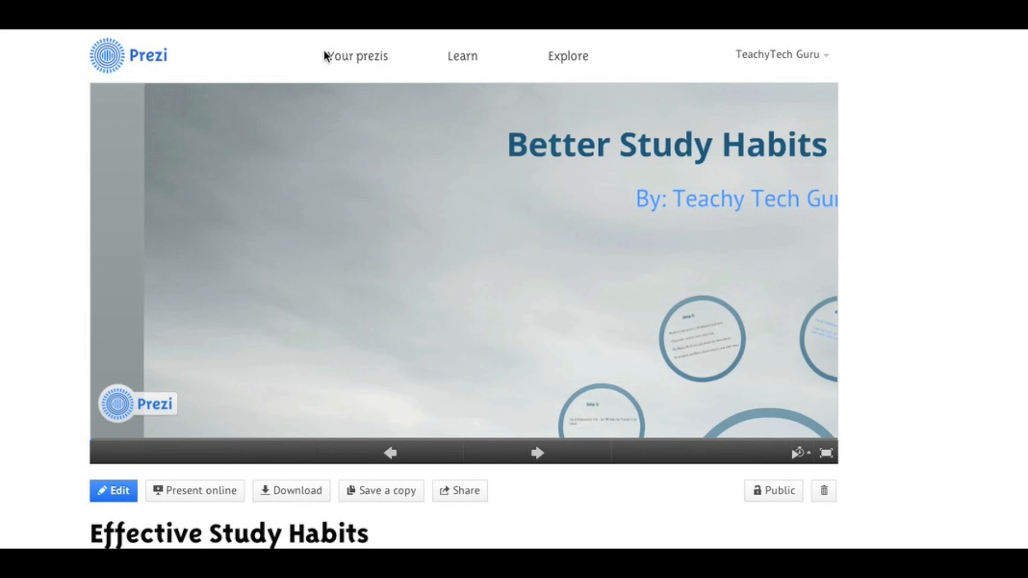
left_click(359, 64)
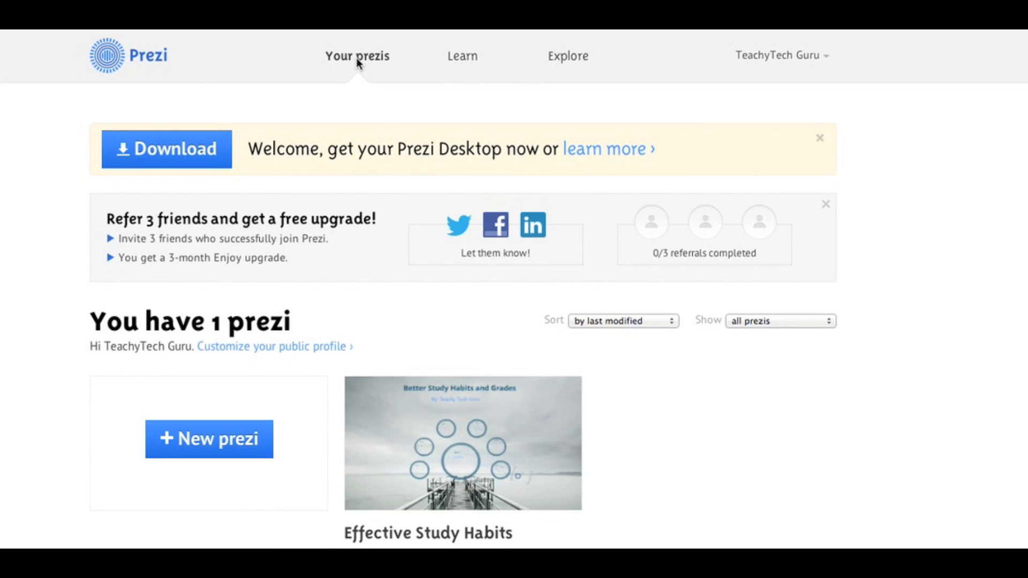
scroll(356, 58, "down", 5)
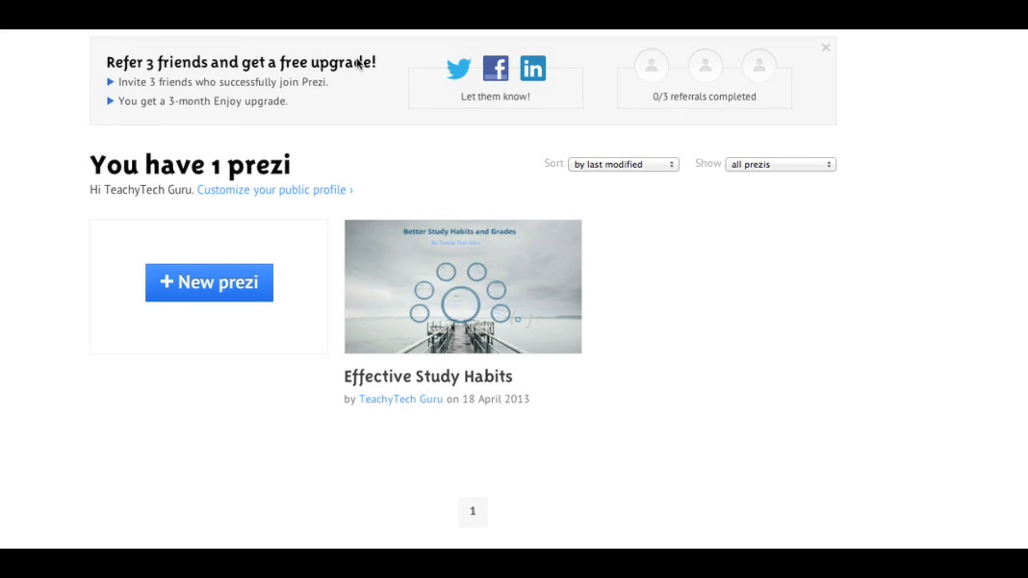